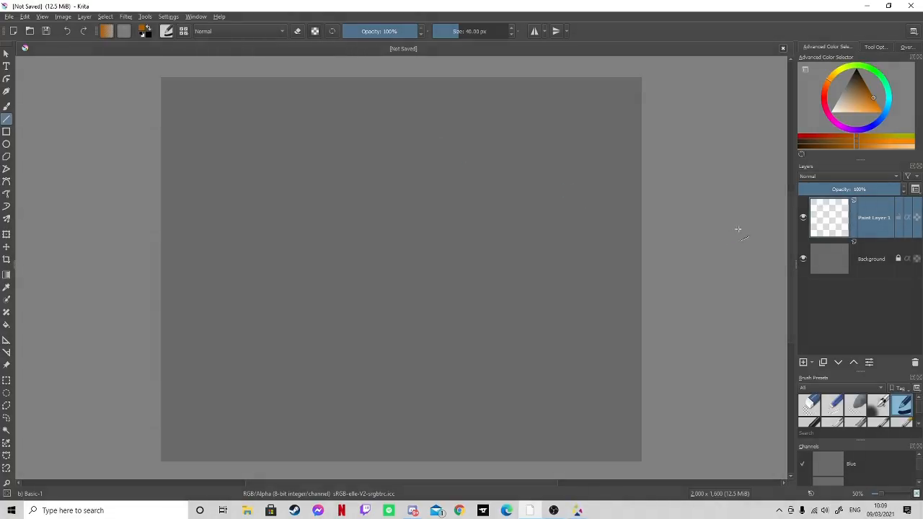
left_click_drag(435, 78, 367, 205)
left_click(67, 31)
left_click(852, 85)
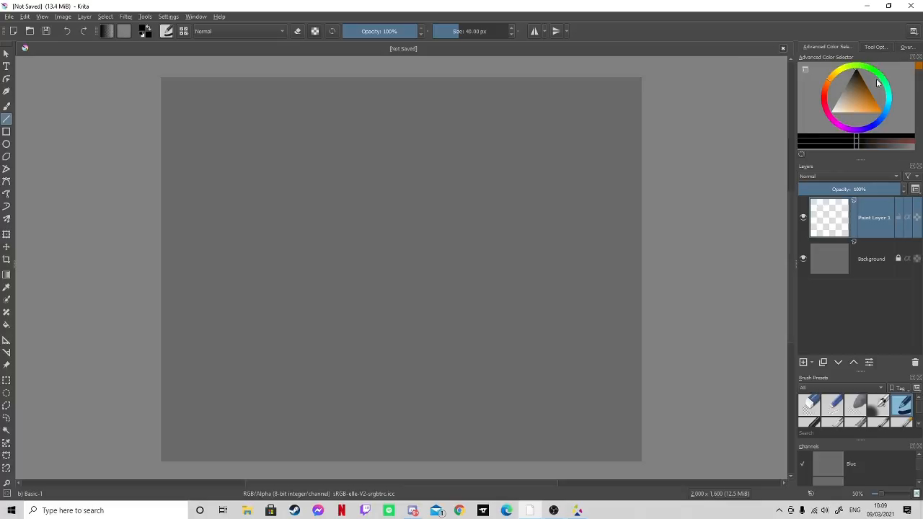
left_click(917, 424)
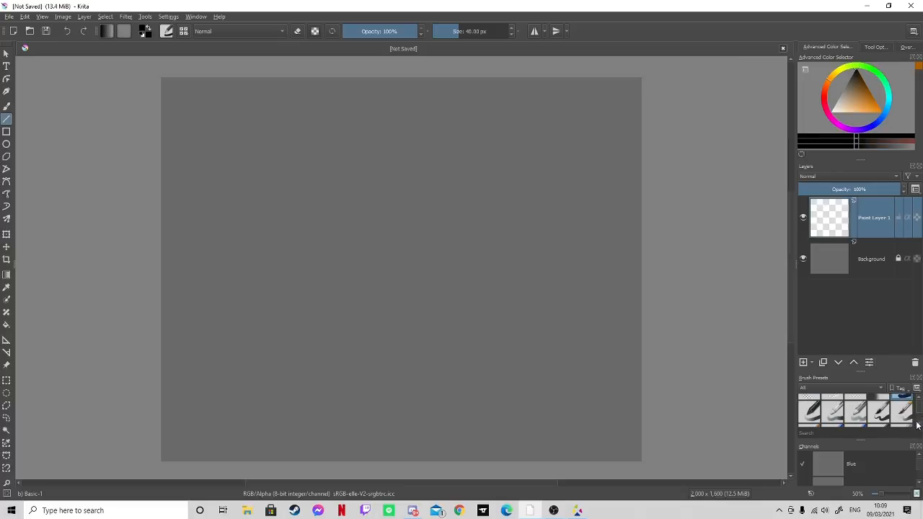
left_click(857, 417)
left_click(917, 396)
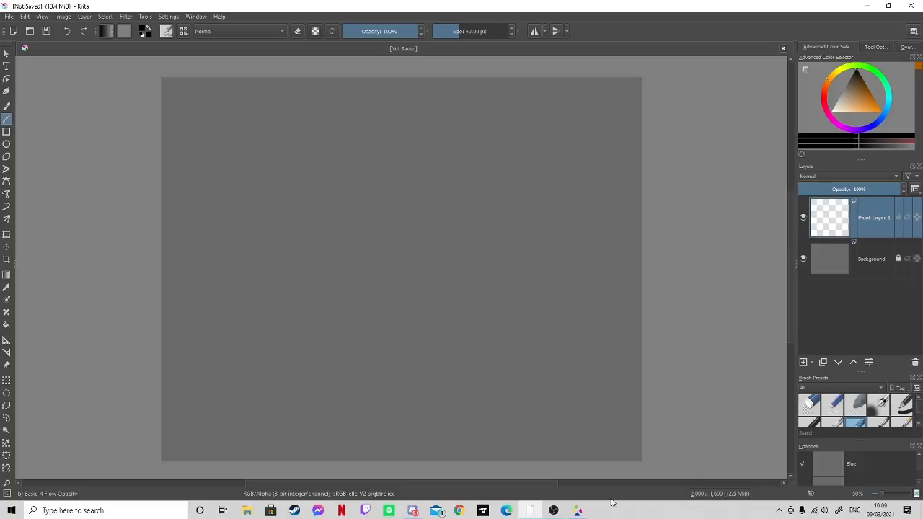
left_click(904, 407)
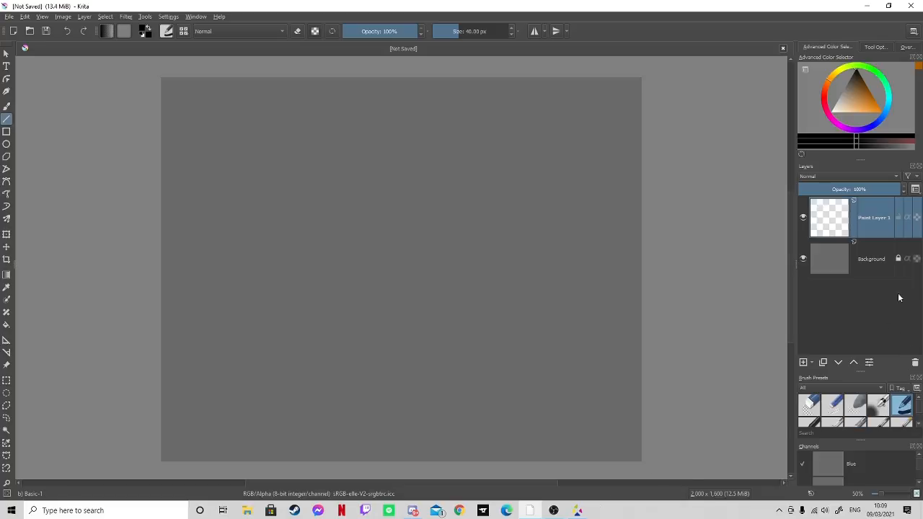
- Draw a black three-segment zigzag line from the canvas's top edge to its bottom edge with the 40 px Basic-1 brush
left_click(856, 74)
left_click_drag(433, 101, 342, 217)
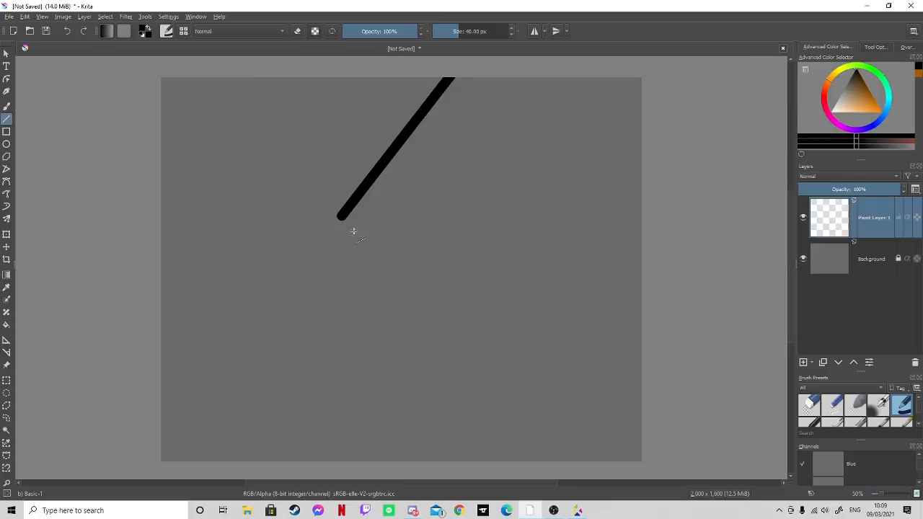
left_click(432, 328, "shift")
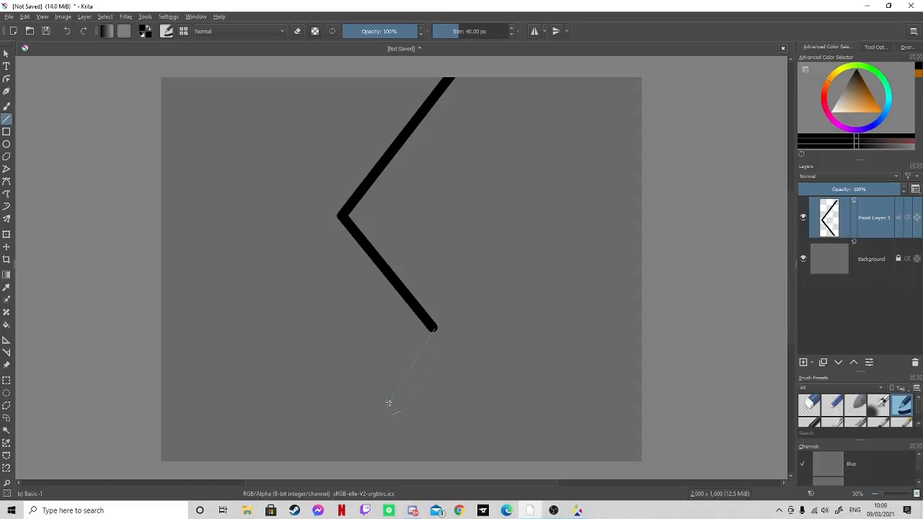
left_click(346, 475, "shift")
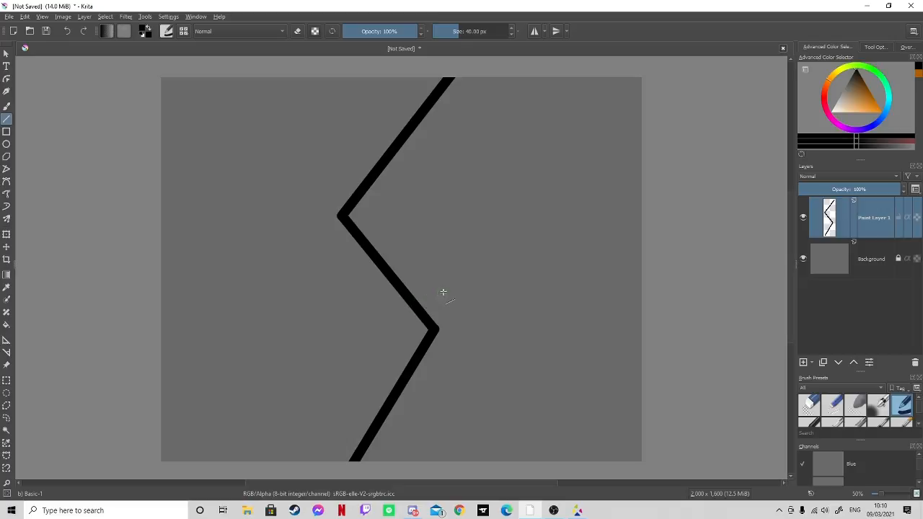
- Try a freehand brush scribble on the canvas area left of the zigzag line, and undo it
left_click(7, 106)
mouse_move(244, 186)
left_mouse_down()
mouse_move(241, 224)
mouse_move(255, 211)
mouse_move(277, 210)
mouse_move(270, 328)
mouse_move(229, 292)
left_mouse_up()
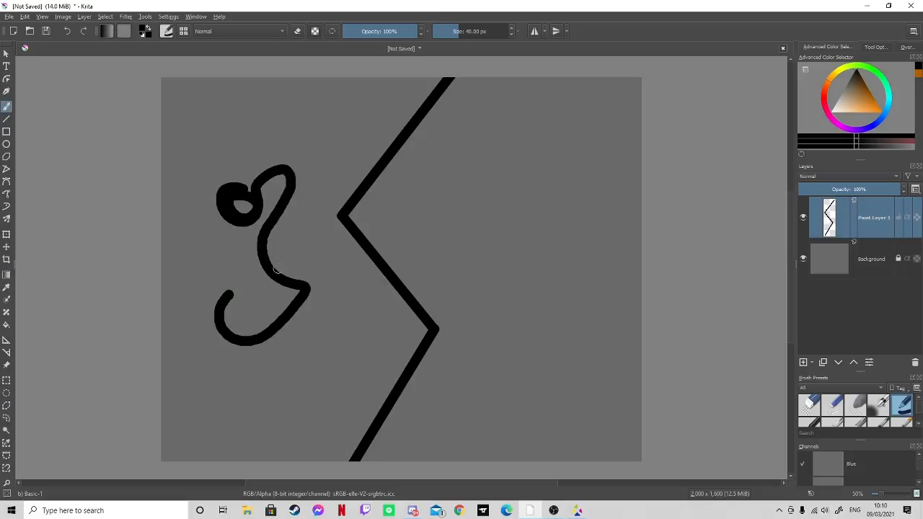
left_click(66, 31)
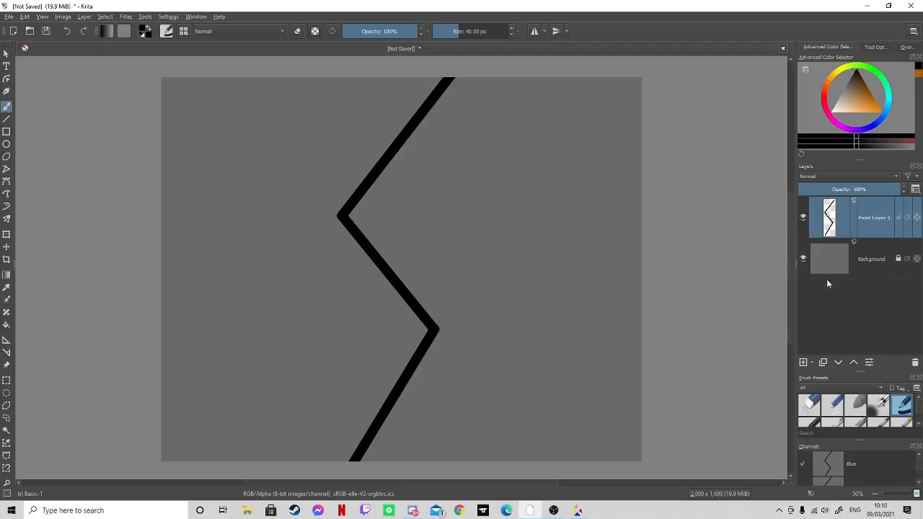
- Handwrite "beneath" left of the zigzag and "Beyond" right of it in black with a 2.81 px Basic-1 brush
left_click(808, 405)
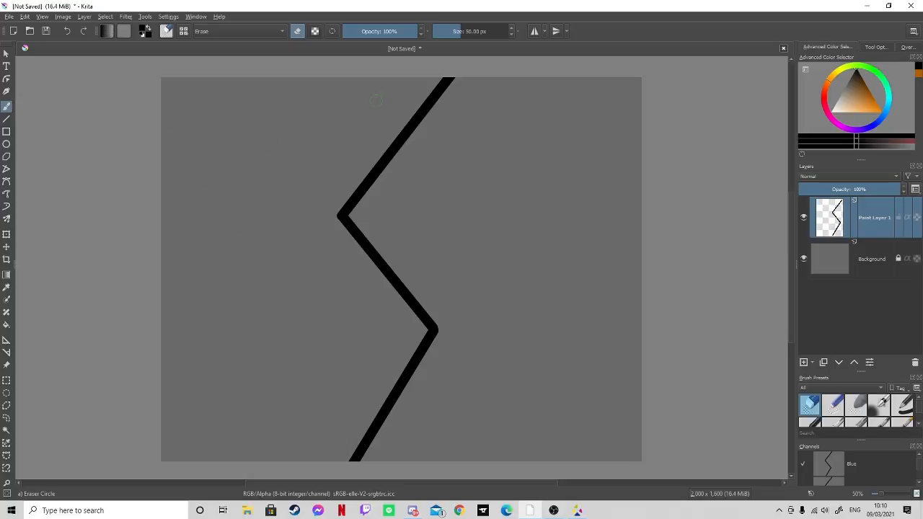
left_click(902, 408)
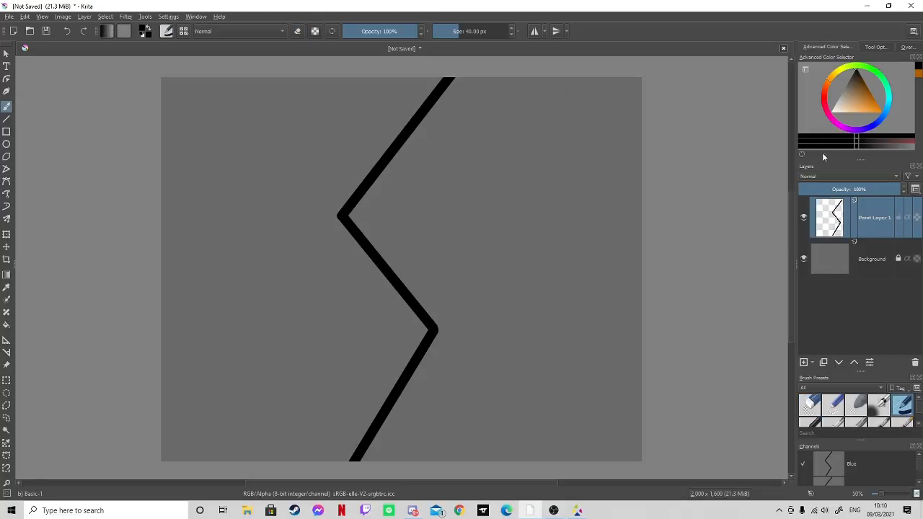
left_click(443, 33)
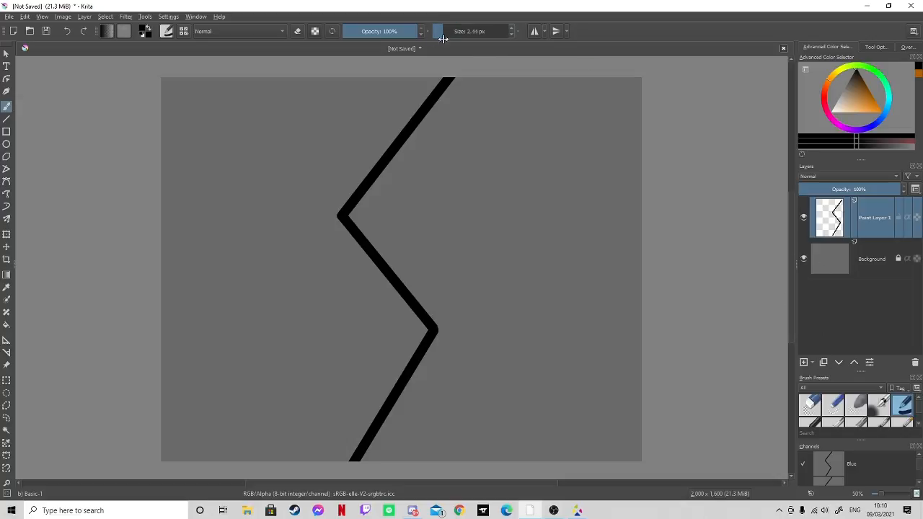
mouse_move(189, 132)
left_mouse_down()
mouse_move(196, 154)
mouse_move(250, 113)
mouse_move(268, 114)
left_mouse_up()
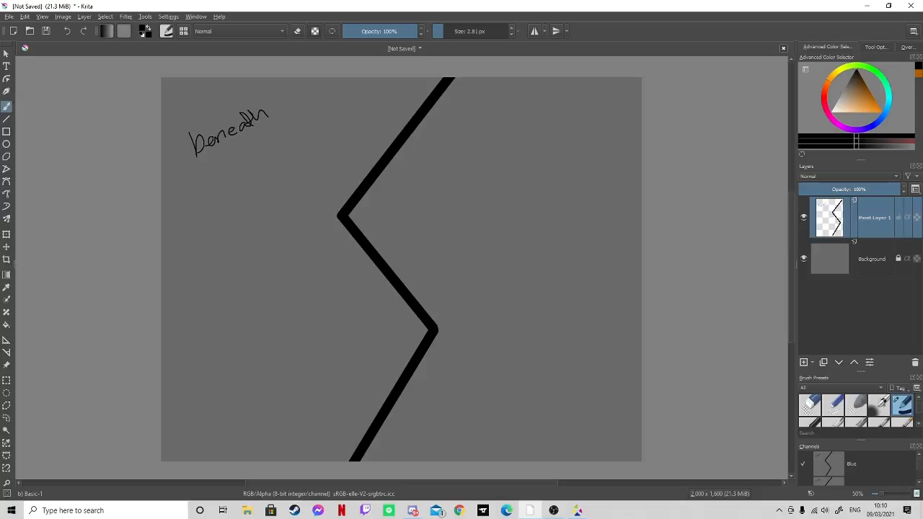
left_click_drag(444, 153, 439, 195)
mouse_move(476, 169)
left_mouse_down()
mouse_move(500, 163)
mouse_move(478, 192)
left_mouse_up()
left_click_drag(513, 164, 546, 173)
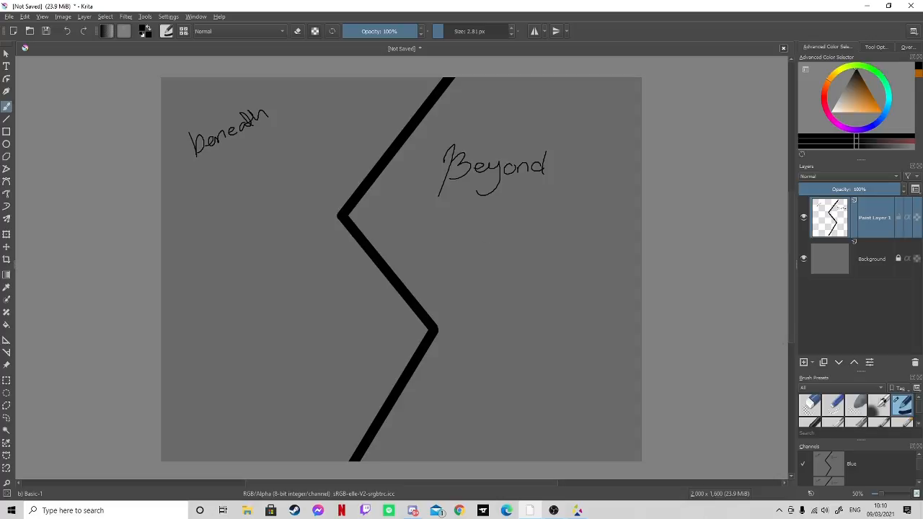
- Draw a light grey ellipse outline below the word "beneath" on a new paint layer
left_click(803, 363)
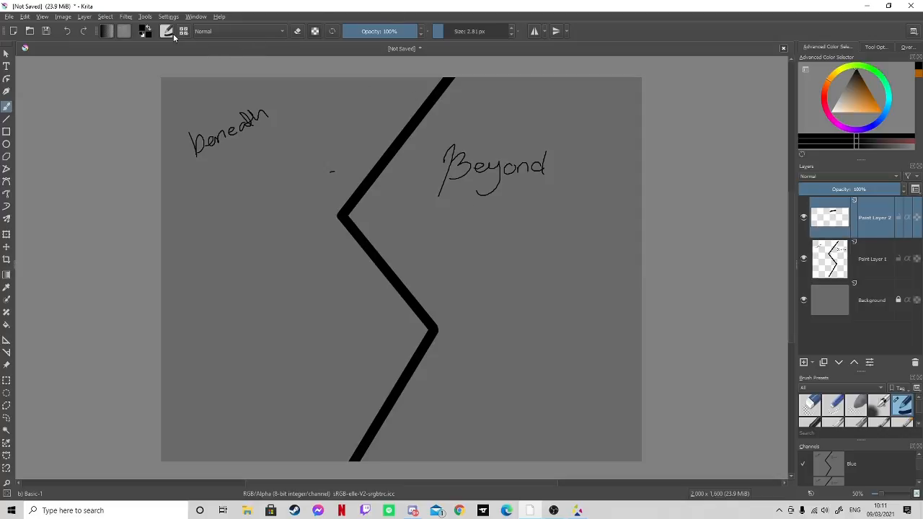
left_click(68, 31)
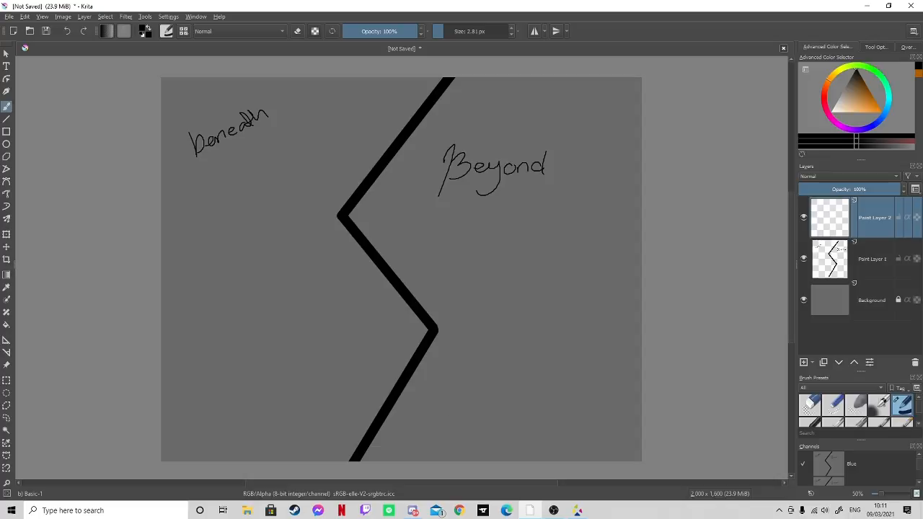
left_click_drag(425, 483, 352, 482)
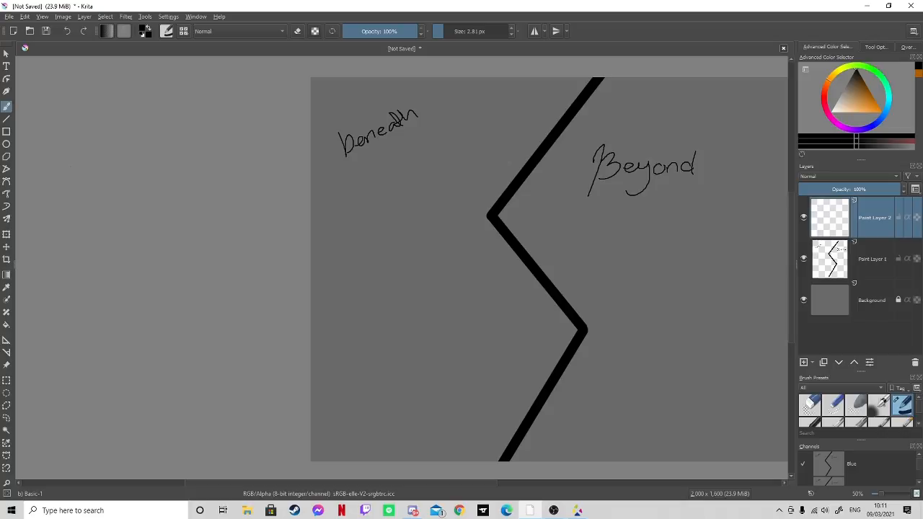
left_click(6, 143)
left_click_drag(837, 108, 840, 97)
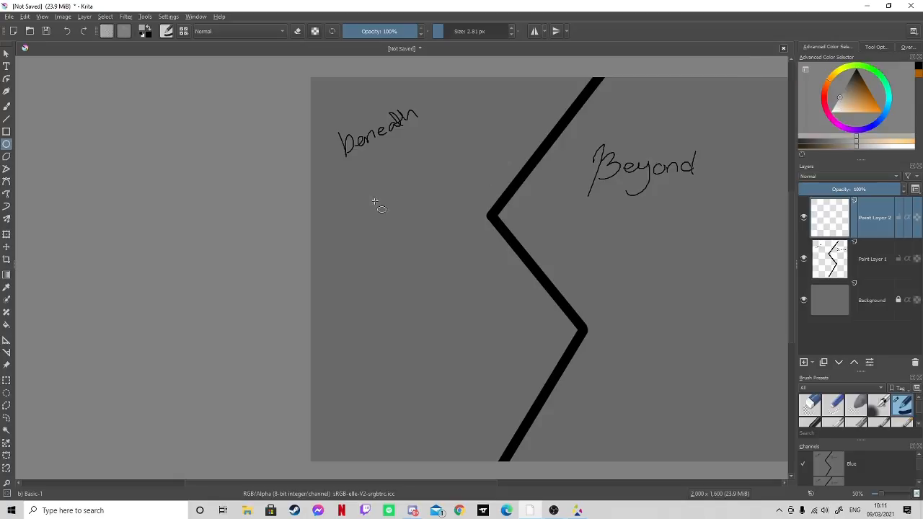
left_click_drag(351, 166, 509, 335)
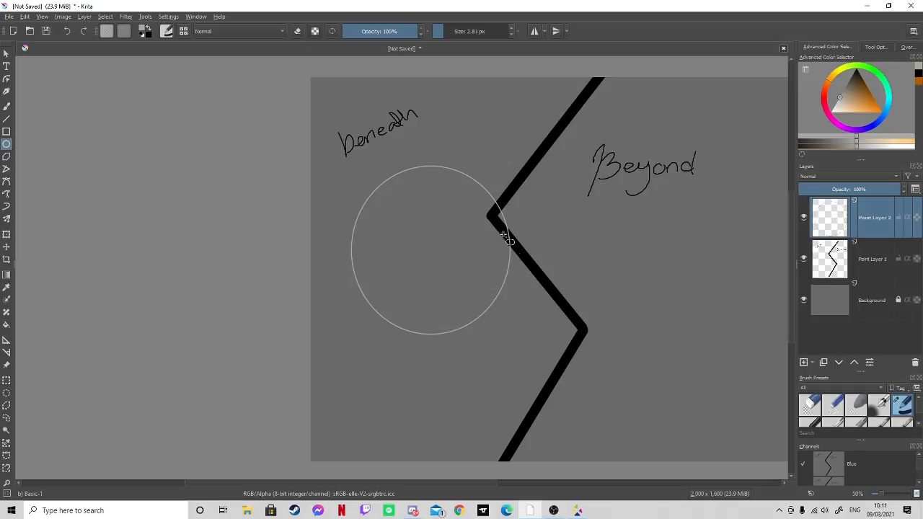
- Move the ellipse slightly left and up so it sits clear of the zigzag line
left_click(7, 246)
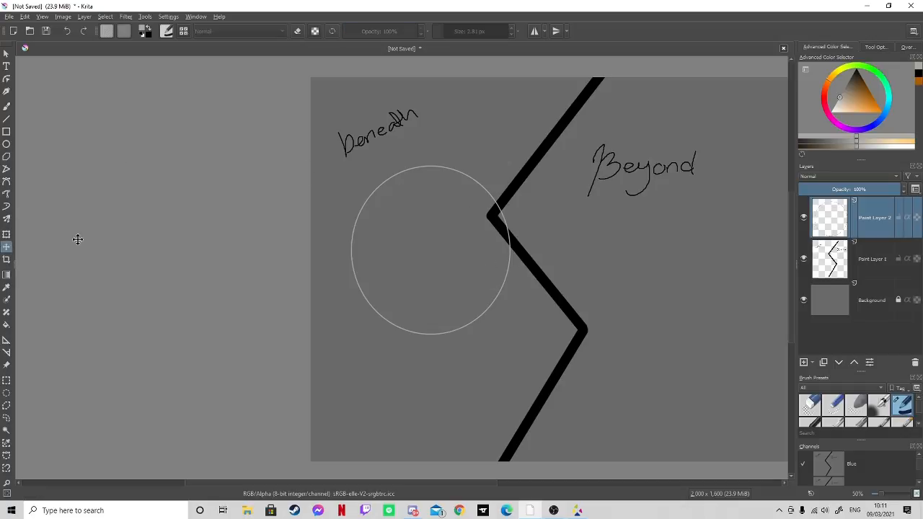
left_click_drag(419, 244, 392, 228)
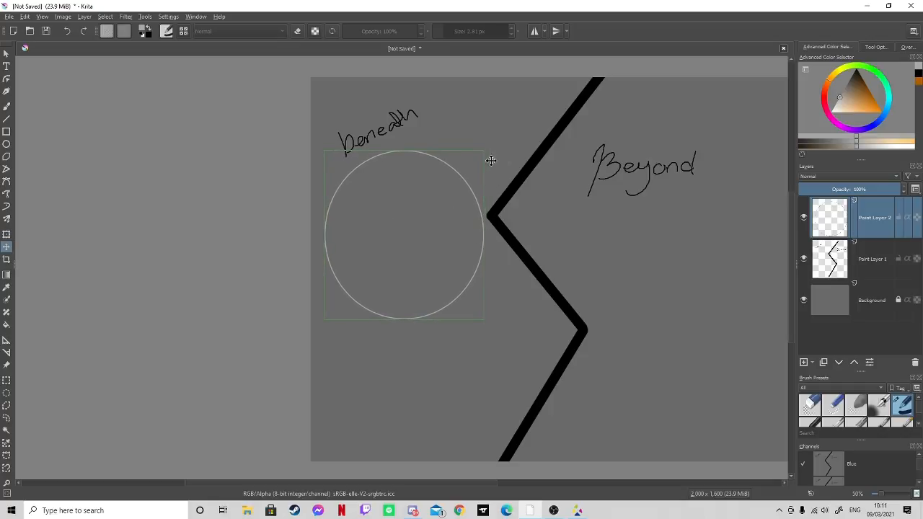
left_click_drag(492, 162, 490, 160)
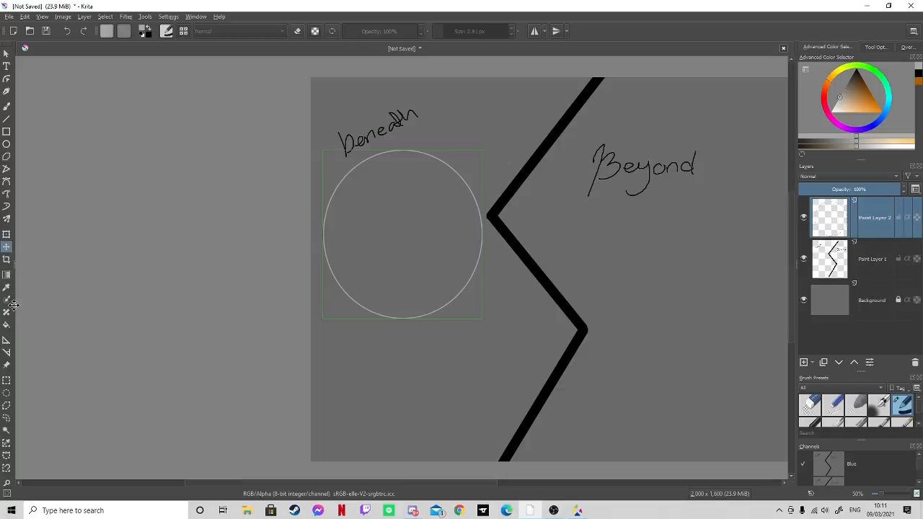
key("Return")
- Fill the inside of the ellipse with the same light grey
left_click(6, 106)
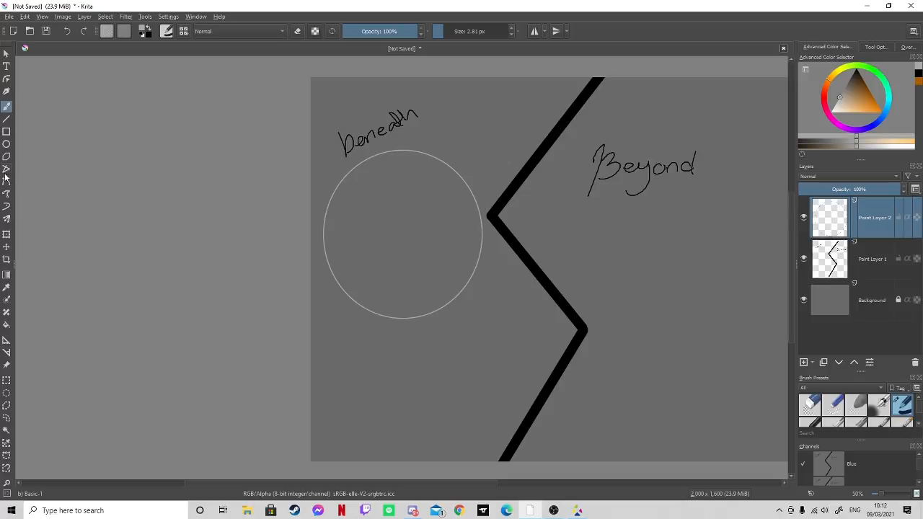
left_click(8, 324)
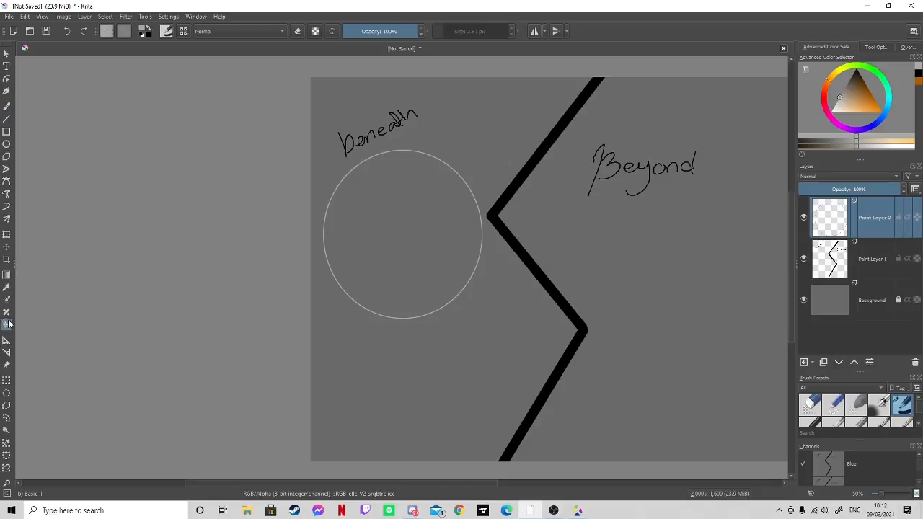
left_click(415, 244)
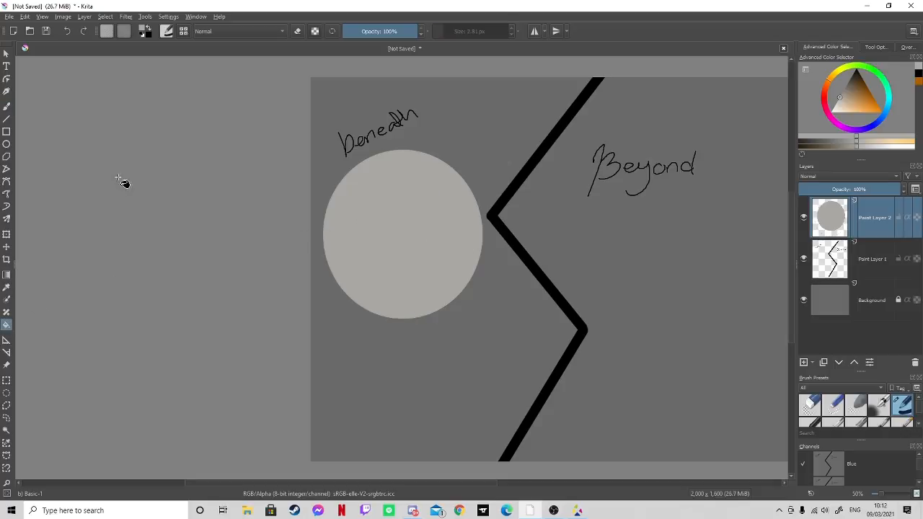
- Paint curved, paler grey highlights along the ellipse's upper-left and lower edges on a new layer with a 79.23 px Airbrush Soft brush
left_click(6, 106)
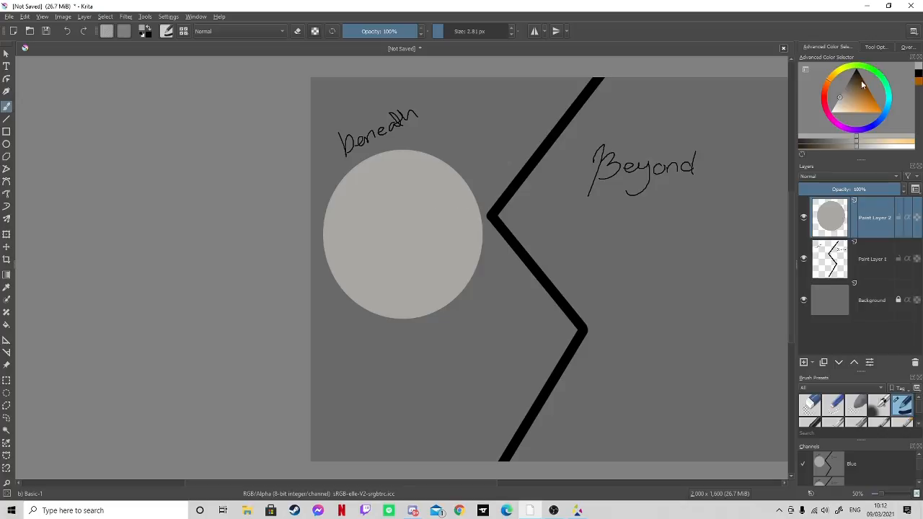
left_click_drag(843, 92, 826, 119)
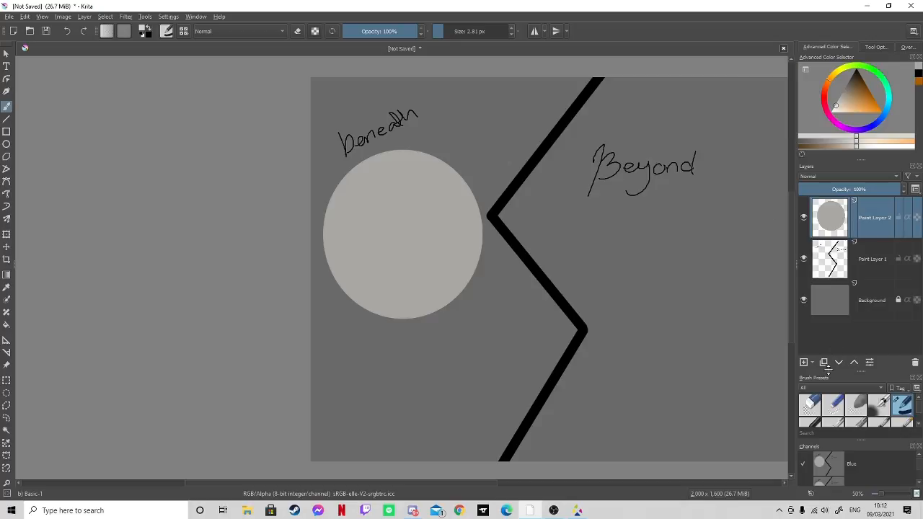
left_click(803, 362)
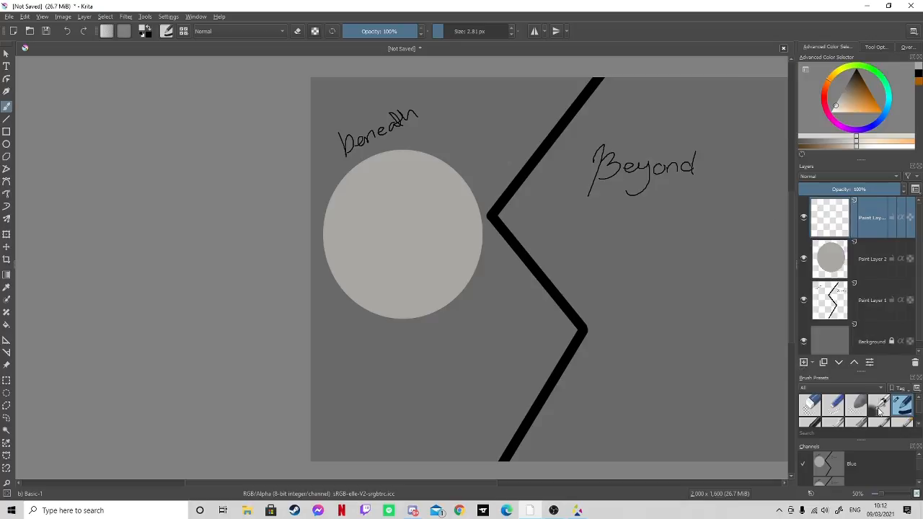
left_click(879, 405)
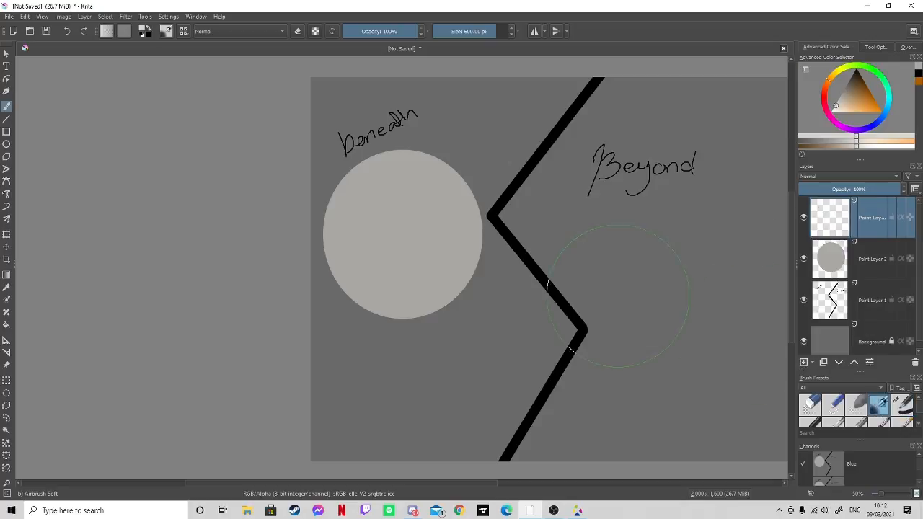
left_click(466, 31)
mouse_move(381, 290)
left_mouse_down()
mouse_move(414, 299)
mouse_move(381, 292)
mouse_move(420, 297)
mouse_move(406, 295)
mouse_move(444, 272)
mouse_move(419, 295)
mouse_move(441, 277)
mouse_move(378, 281)
mouse_move(410, 289)
left_mouse_up()
mouse_move(340, 212)
left_mouse_down()
mouse_move(375, 174)
mouse_move(404, 175)
mouse_move(357, 182)
mouse_move(390, 171)
mouse_move(344, 211)
mouse_move(394, 171)
mouse_move(373, 172)
mouse_move(410, 175)
left_mouse_up()
mouse_move(362, 271)
left_mouse_down()
mouse_move(374, 291)
mouse_move(408, 281)
mouse_move(398, 297)
mouse_move(436, 285)
mouse_move(456, 243)
left_mouse_up()
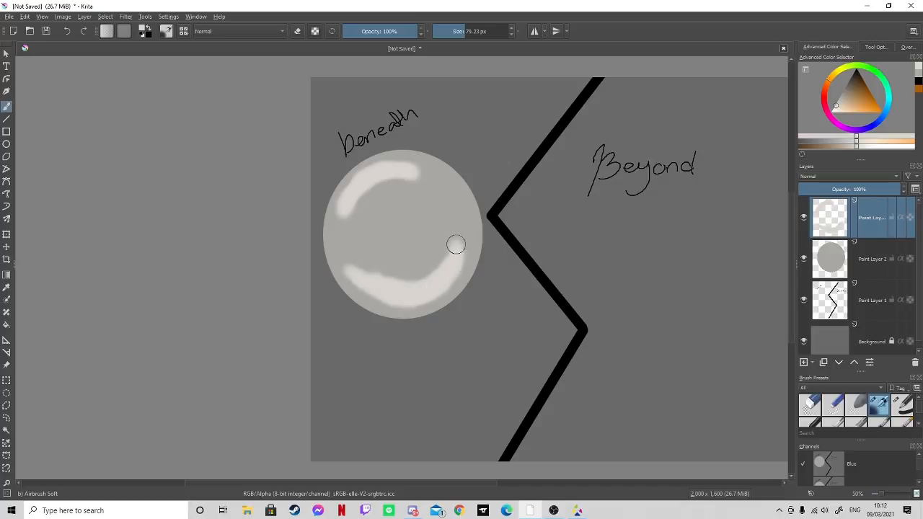
mouse_move(360, 269)
left_mouse_down()
mouse_move(375, 304)
mouse_move(399, 307)
mouse_move(437, 297)
mouse_move(458, 253)
left_mouse_up()
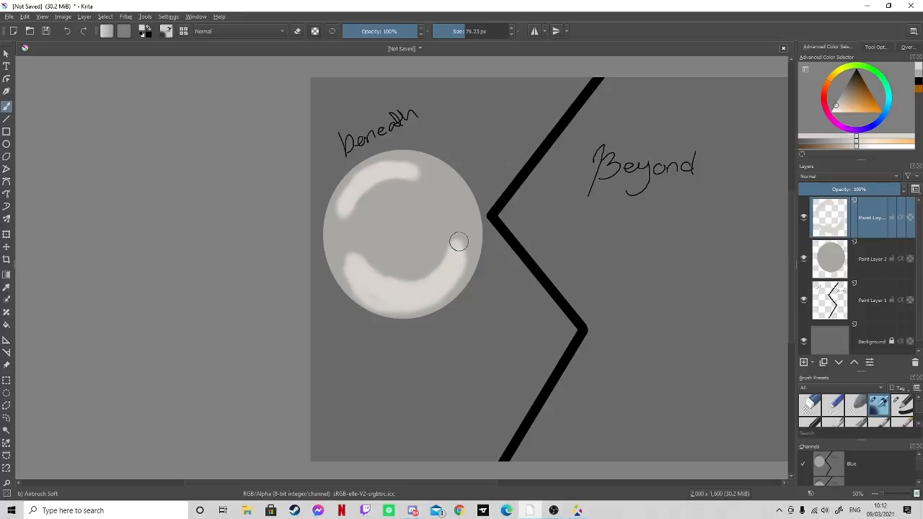
- Paint a round black pupil in the middle of the grey eyeball on another new layer
left_click(804, 362)
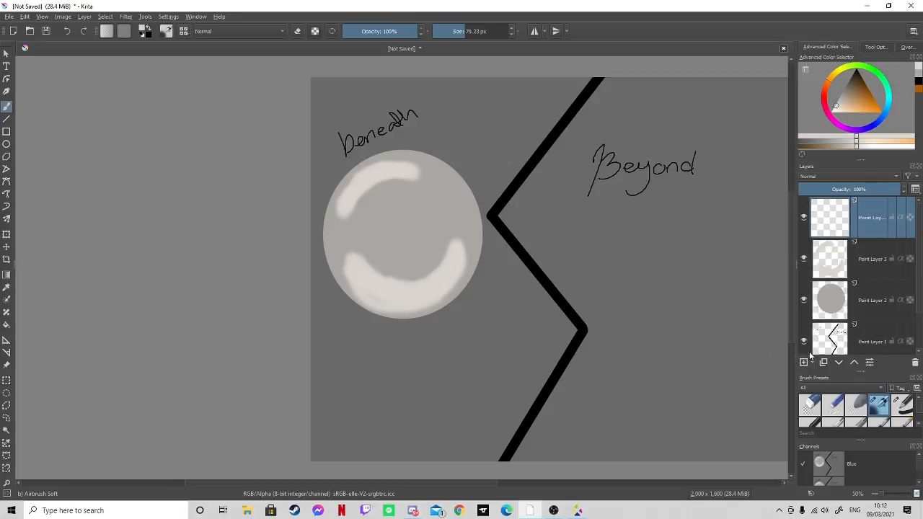
left_click(861, 81)
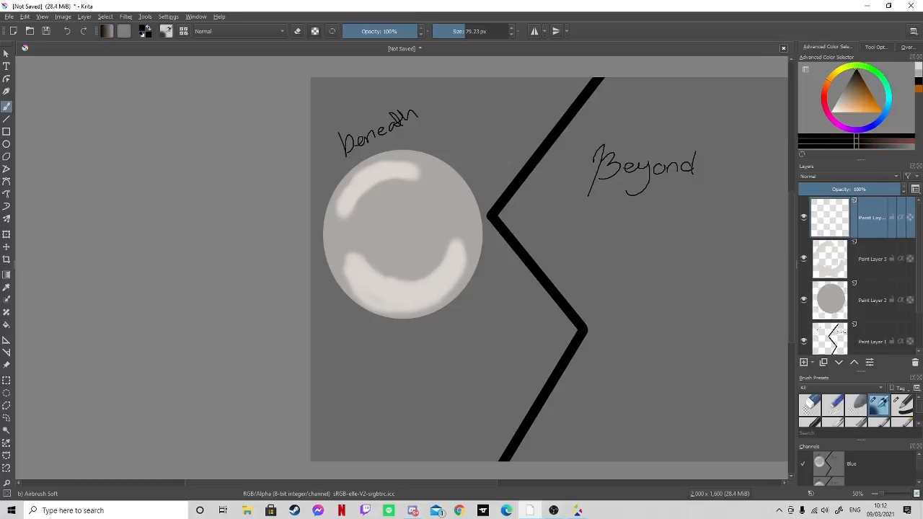
mouse_move(399, 222)
left_mouse_down()
mouse_move(399, 232)
mouse_move(398, 224)
mouse_move(409, 223)
mouse_move(399, 239)
mouse_move(406, 227)
mouse_move(397, 223)
mouse_move(414, 219)
mouse_move(406, 241)
mouse_move(416, 232)
mouse_move(394, 228)
mouse_move(414, 220)
mouse_move(406, 240)
mouse_move(399, 219)
mouse_move(408, 238)
mouse_move(399, 220)
mouse_move(432, 231)
left_mouse_up()
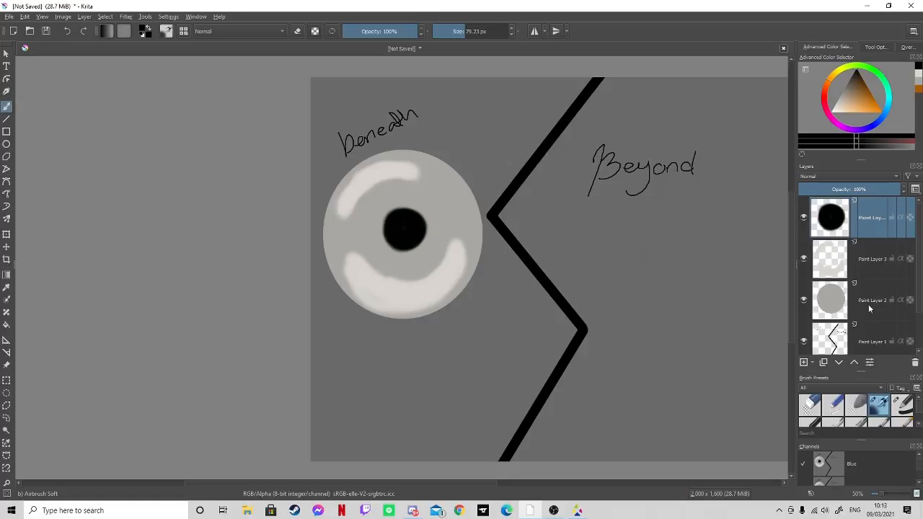
- Paint curved dark grey shadows around the eyeball's right, lower-right and left edges on the highlight layer with the 79.23 px Airbrush Soft brush
left_click(835, 249)
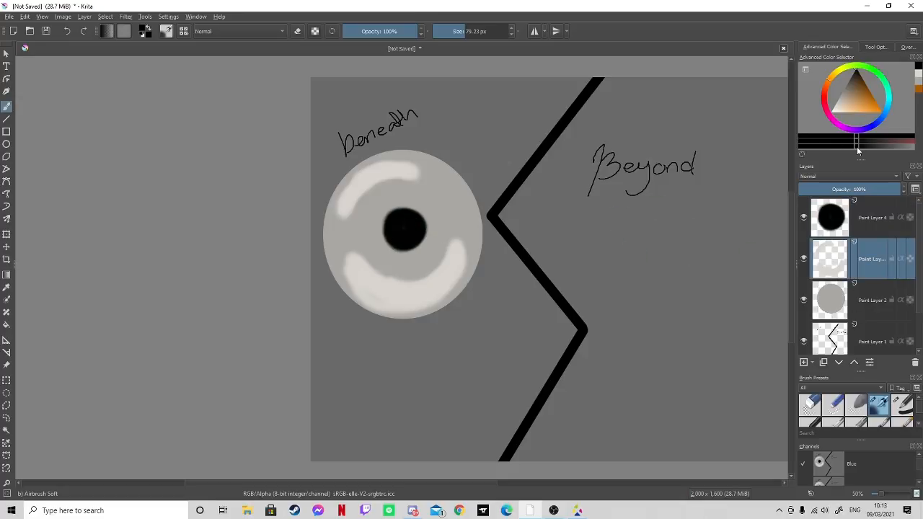
left_click_drag(859, 83, 844, 89)
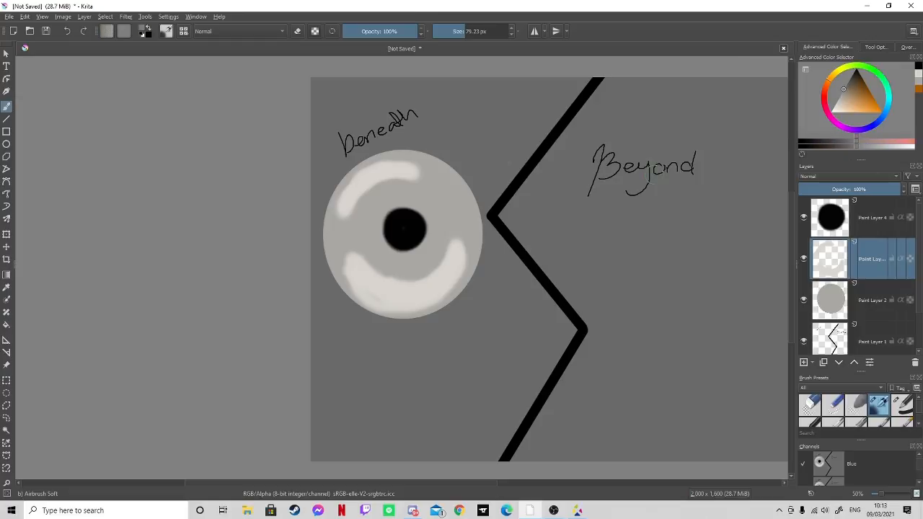
mouse_move(466, 215)
left_mouse_down()
mouse_move(470, 235)
mouse_move(462, 206)
mouse_move(432, 175)
left_mouse_up()
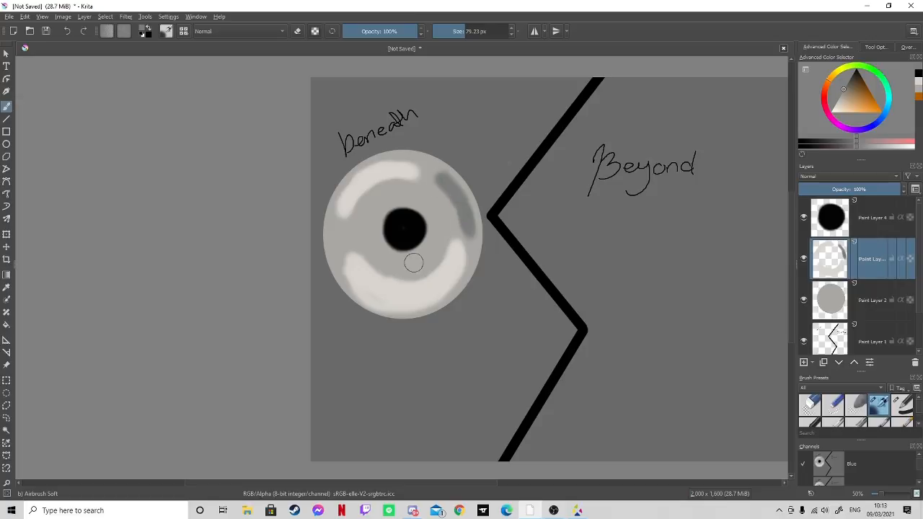
mouse_move(461, 270)
left_mouse_down()
mouse_move(439, 296)
mouse_move(460, 263)
mouse_move(407, 304)
mouse_move(427, 302)
mouse_move(440, 284)
left_mouse_up()
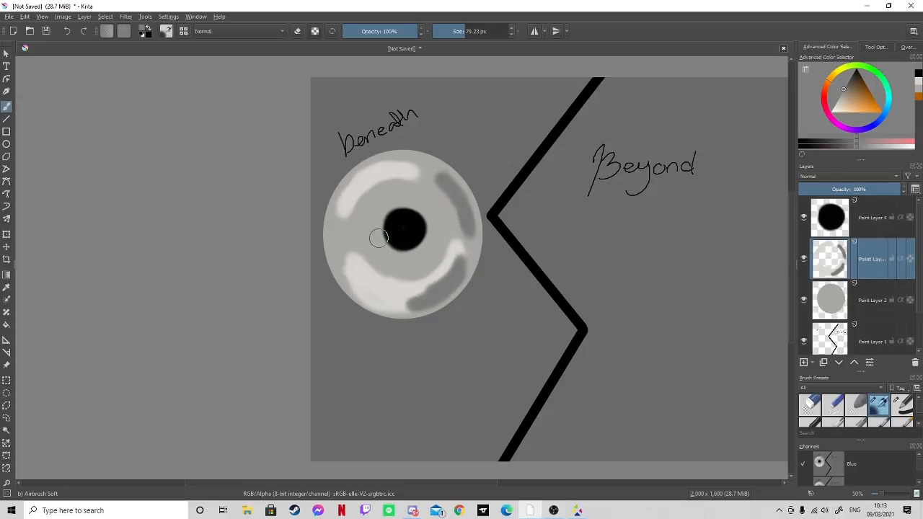
mouse_move(352, 267)
left_mouse_down()
mouse_move(336, 261)
mouse_move(346, 273)
left_mouse_up()
mouse_move(331, 230)
left_mouse_down()
mouse_move(330, 217)
mouse_move(331, 225)
left_mouse_up()
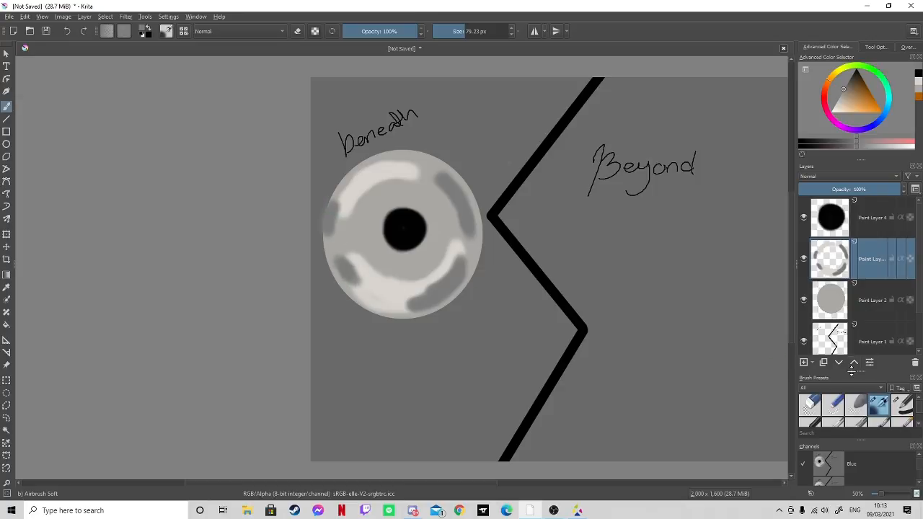
- Set the opacity of the eyeball's highlight and shadow layer to 35%
left_click(870, 363)
type("35")
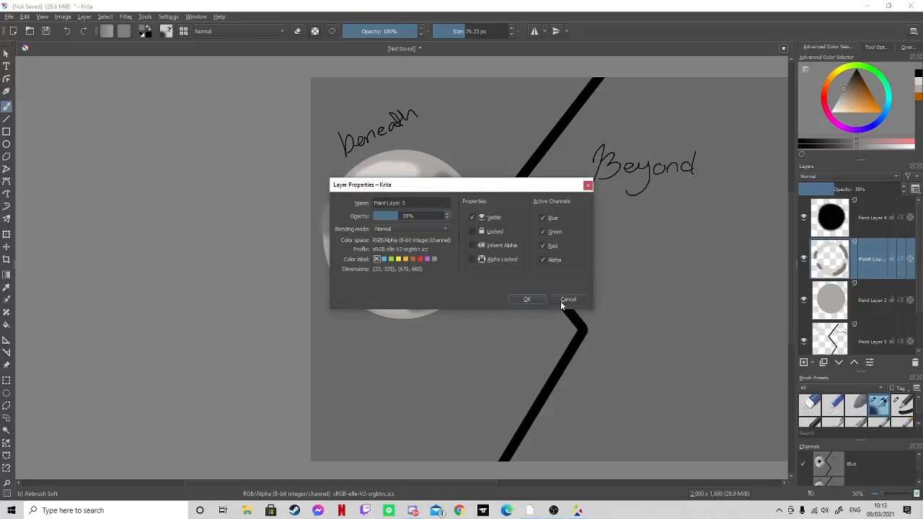
left_click(528, 299)
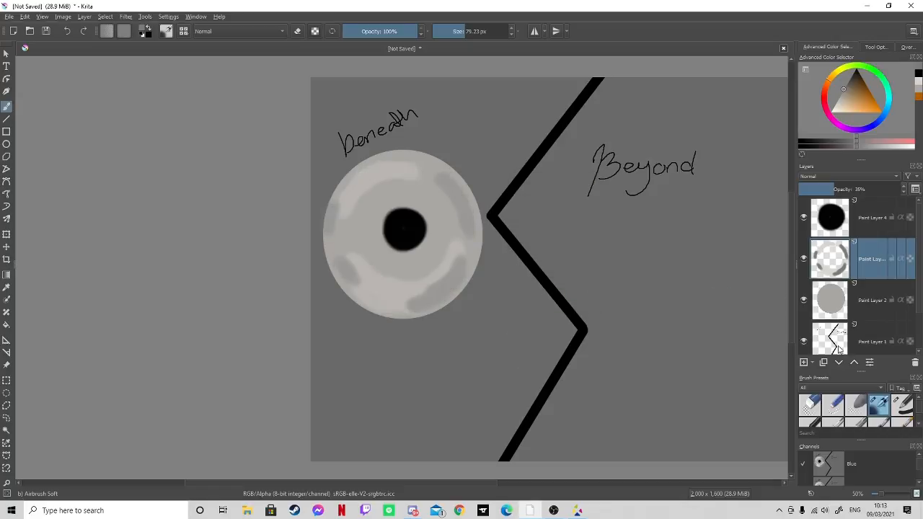
- Draw jagged bright red veins above the pupil with a 5.79 px brush on a new layer placed between the shading and pupil layers
left_click(876, 222)
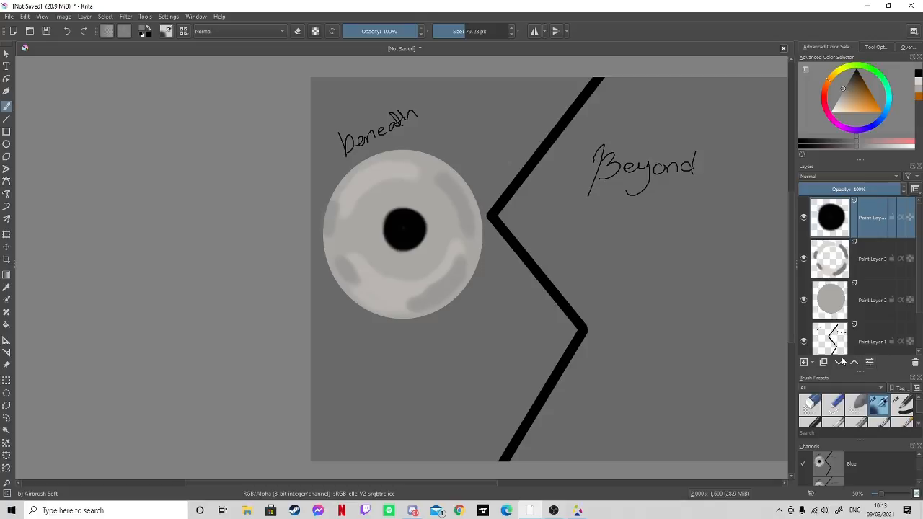
left_click(867, 257)
left_click(804, 362)
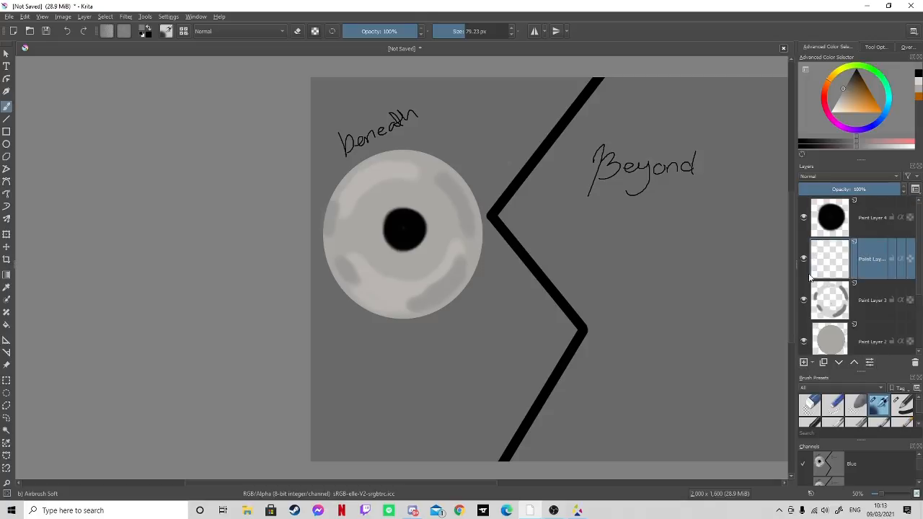
left_click(827, 97)
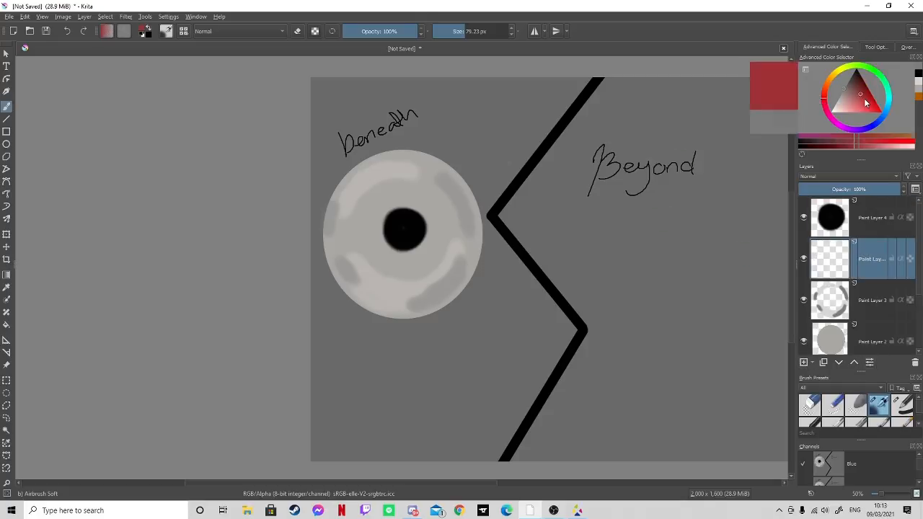
mouse_move(864, 98)
left_mouse_down()
mouse_move(874, 120)
mouse_move(865, 108)
mouse_move(879, 112)
left_mouse_up()
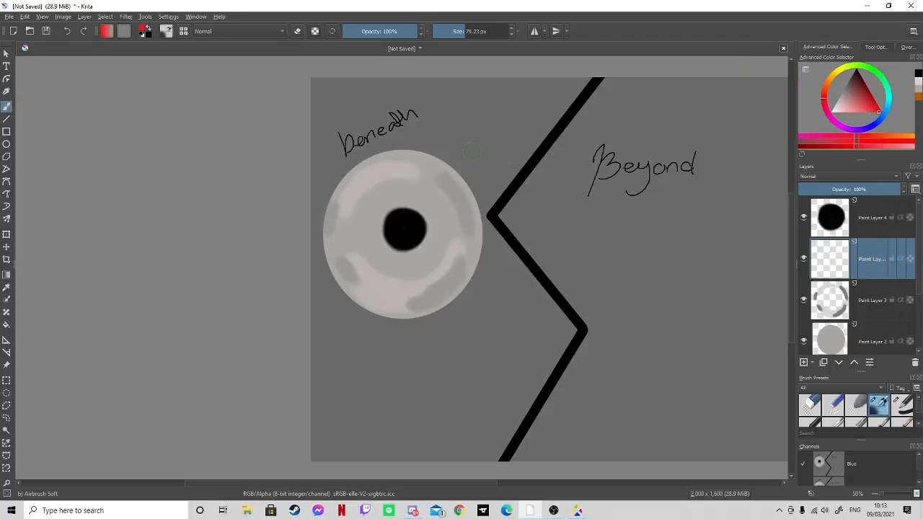
left_click_drag(460, 31, 435, 31)
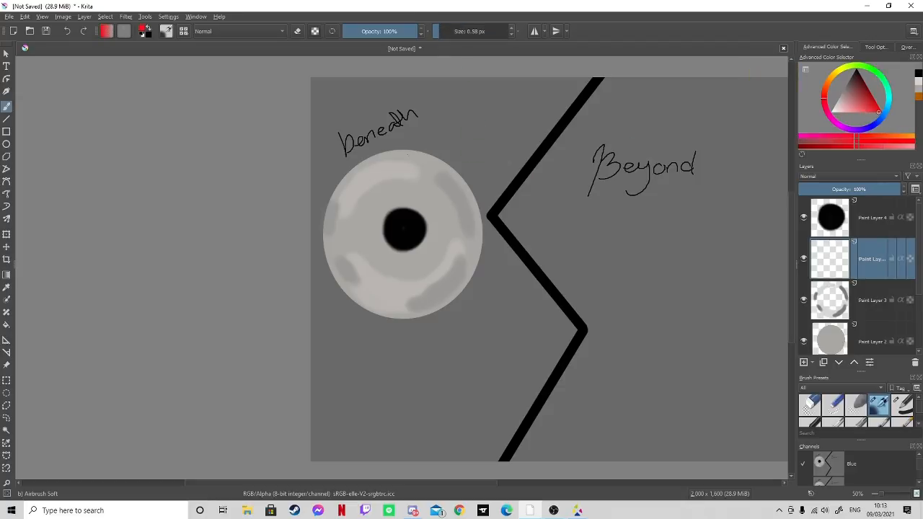
left_click_drag(407, 154, 405, 167)
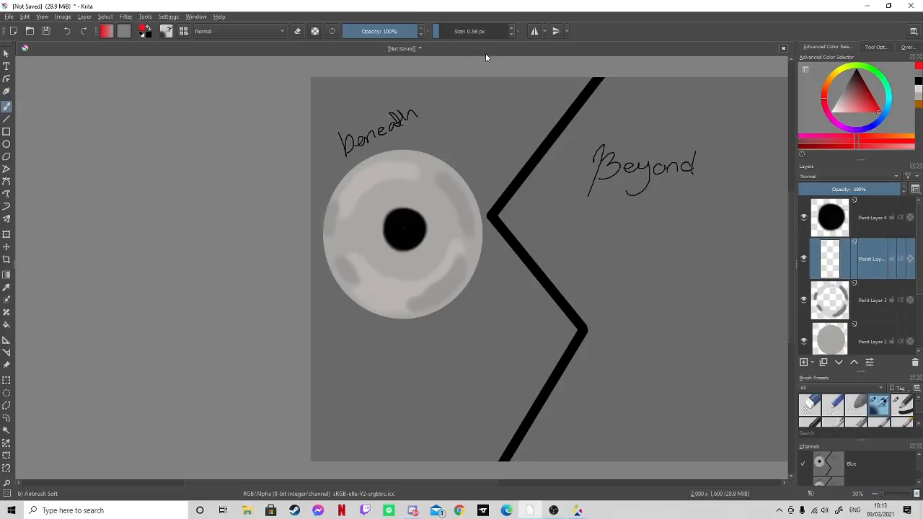
left_click(446, 31)
left_click_drag(406, 153, 405, 166)
left_click_drag(414, 207, 420, 200)
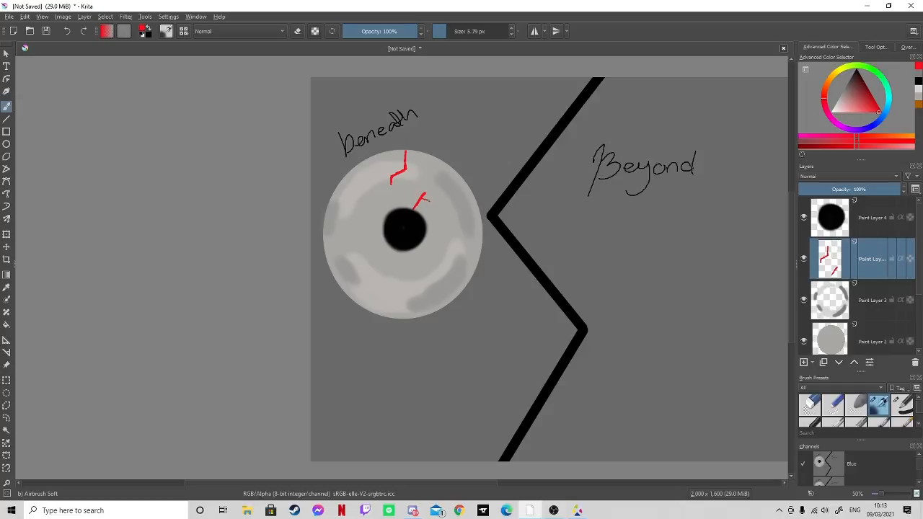
left_click_drag(429, 200, 441, 193)
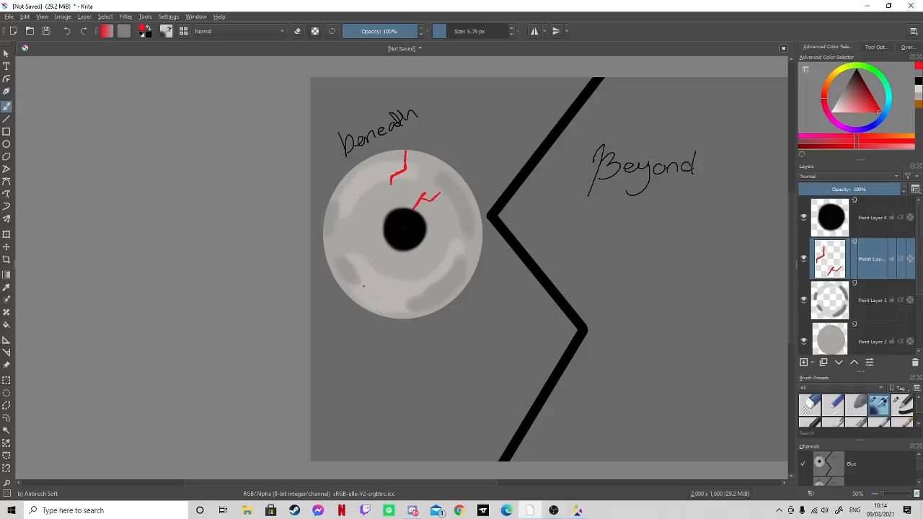
- Draw branching red veins rising from the eyeball's lower-left and lower-right edges
mouse_move(361, 293)
left_mouse_down()
mouse_move(361, 304)
mouse_move(365, 275)
mouse_move(361, 292)
left_mouse_up()
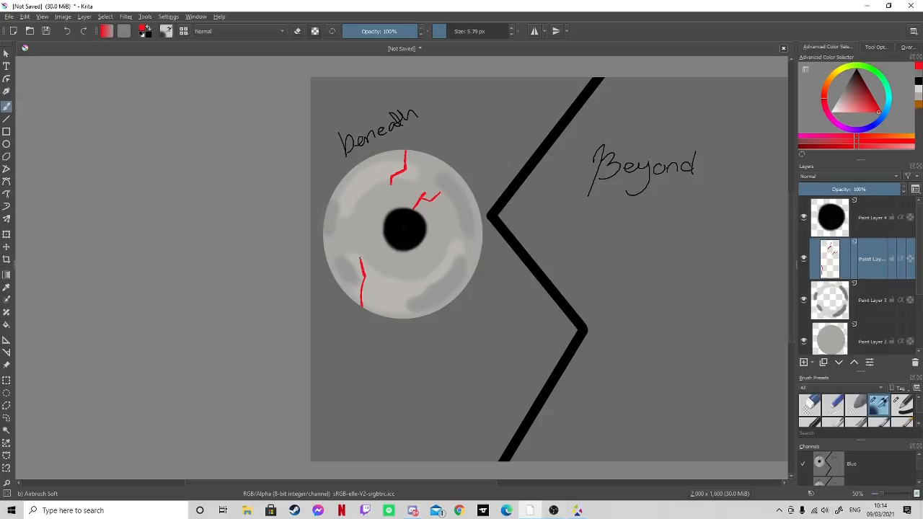
left_click_drag(362, 260, 371, 249)
left_click_drag(371, 281, 388, 269)
left_click_drag(453, 262, 458, 274)
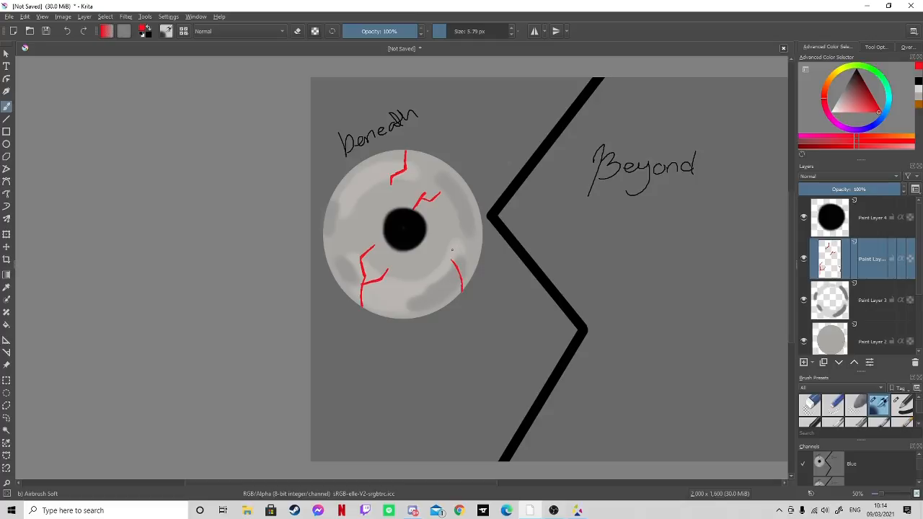
mouse_move(457, 257)
left_mouse_down()
mouse_move(452, 232)
mouse_move(445, 262)
left_mouse_up()
left_click_drag(444, 249, 433, 263)
- Draw a forked red vein extending from the left side of the pupil
left_click_drag(358, 211, 373, 216)
left_click_drag(360, 211, 355, 204)
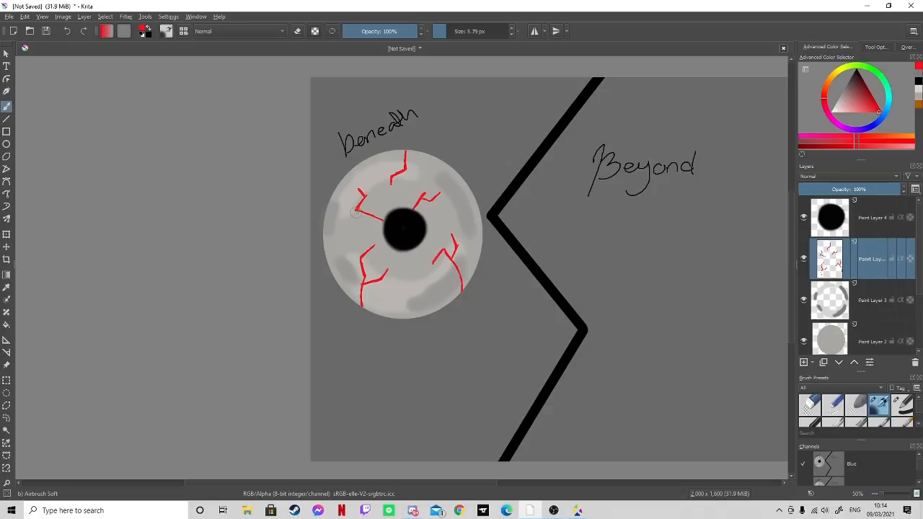
left_click_drag(357, 218, 357, 221)
- Scribble red across the pupil on its own layer, then erase the pupil with the 50 px Eraser Circle brush
left_click(831, 233)
left_click(838, 261)
left_click(835, 222)
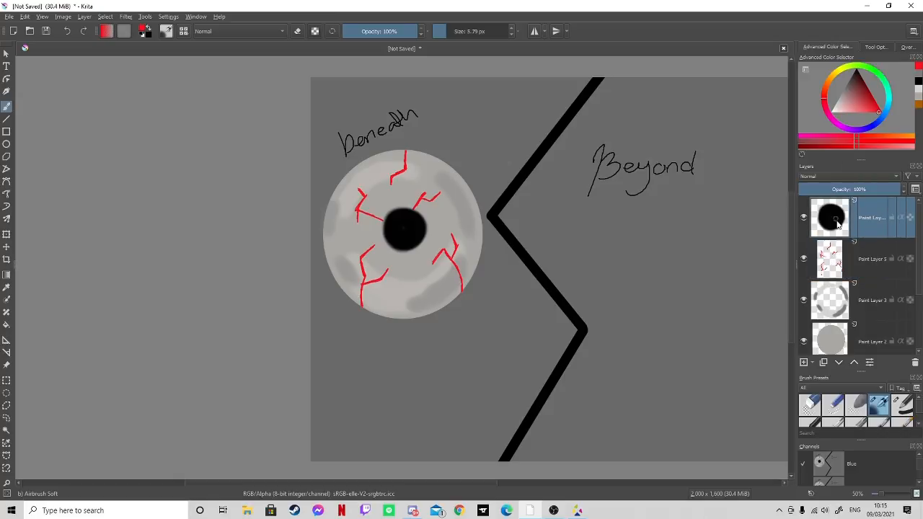
left_click_drag(400, 249, 460, 195)
left_click(810, 402)
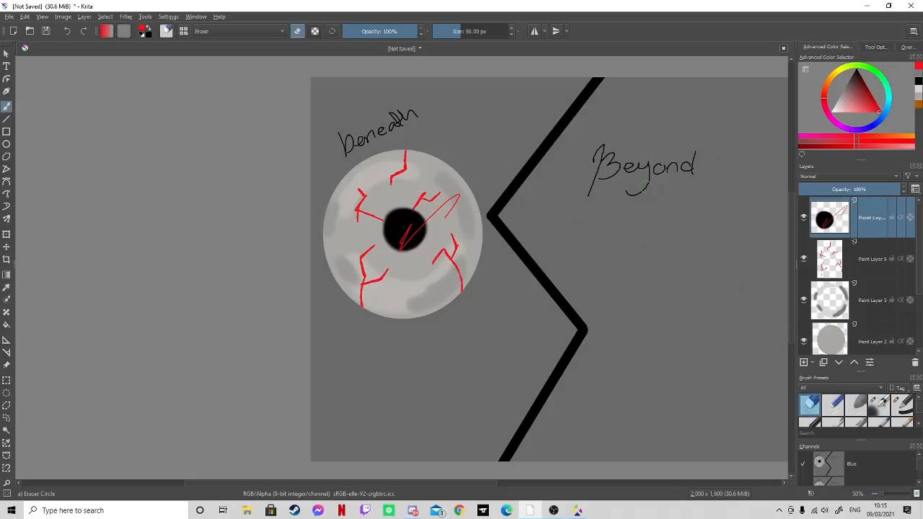
mouse_move(436, 221)
left_mouse_down()
mouse_move(392, 244)
mouse_move(430, 199)
mouse_move(410, 237)
mouse_move(436, 186)
left_mouse_up()
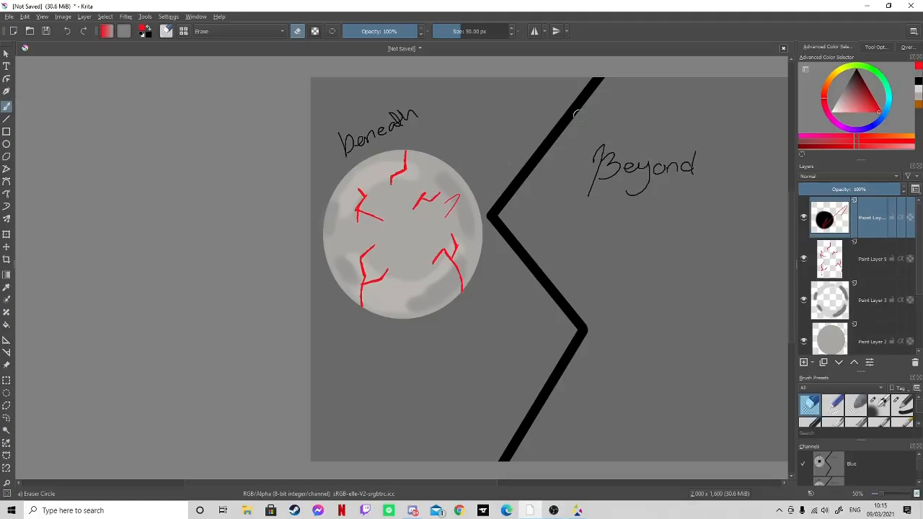
- Delete the pupil, vein and shading layers so that only the plain grey eyeball remains above the zigzag layer
left_click(803, 300)
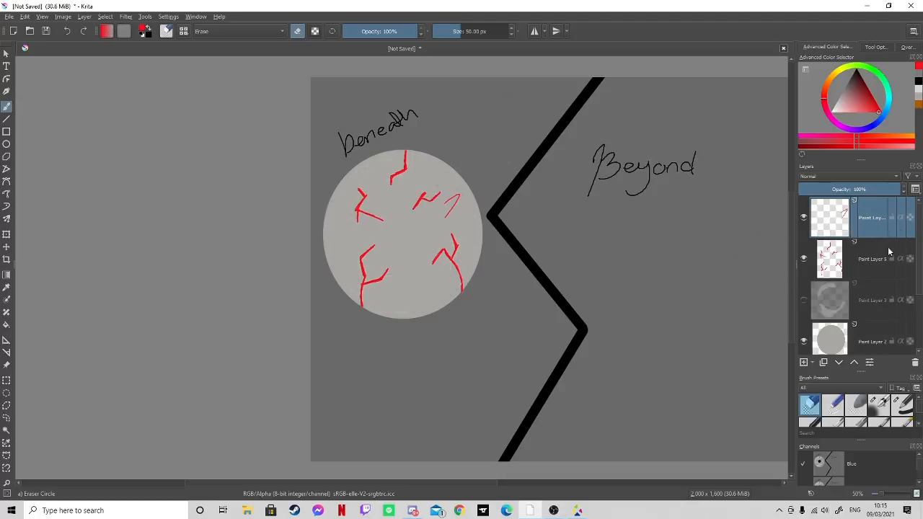
left_click(916, 363)
left_click(915, 363)
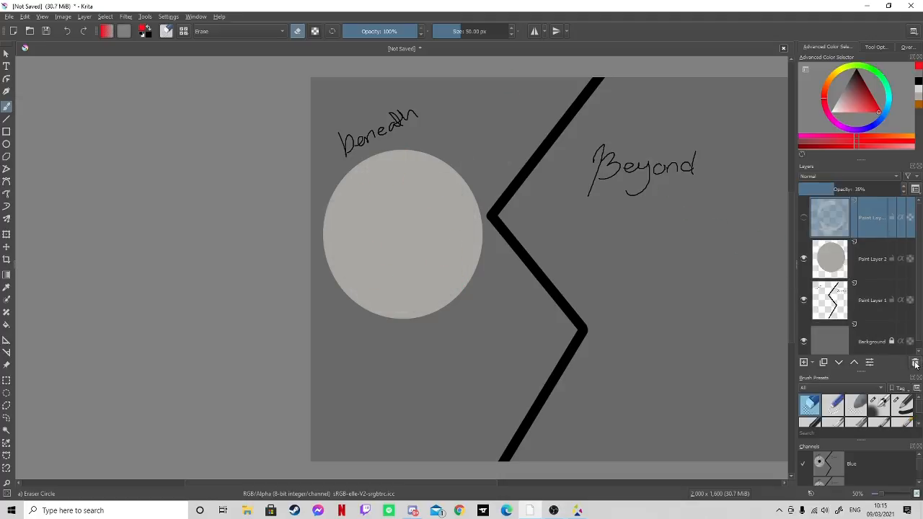
left_click(915, 363)
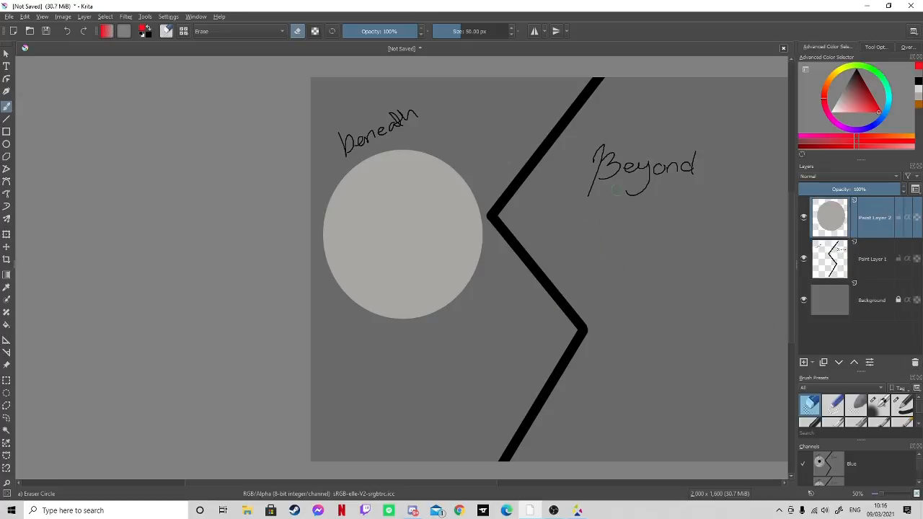
- Draw a brown ellipse outline inside the grey eyeball on a new layer, using the 2.81 px Basic-1 brush
left_click(6, 143)
key("Insert")
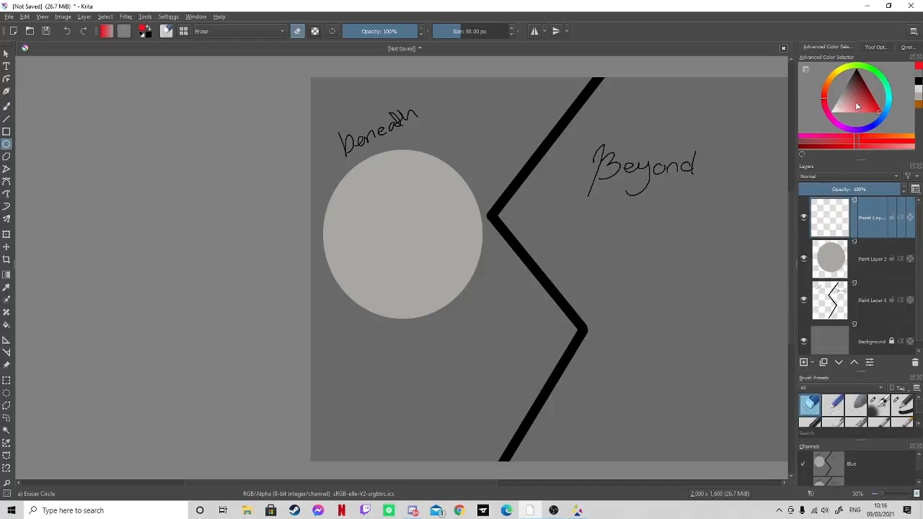
left_click_drag(832, 80, 828, 82)
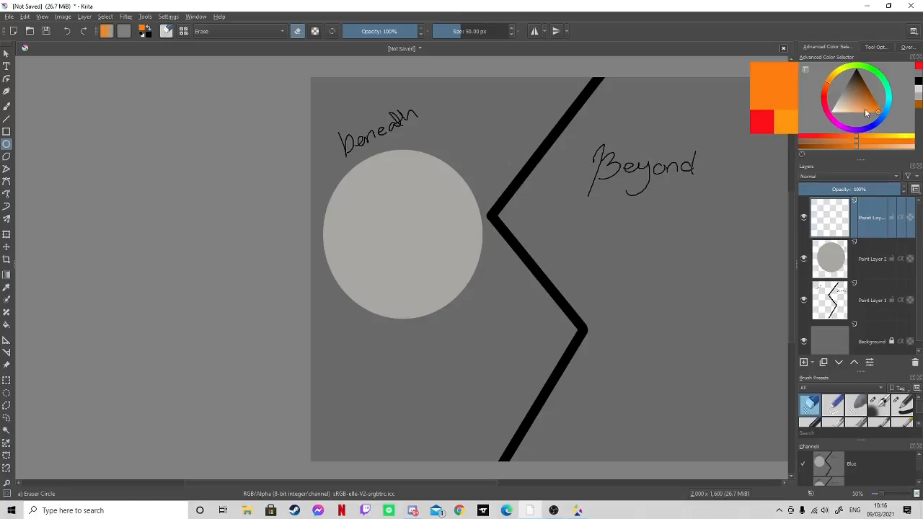
left_click_drag(867, 109, 895, 93)
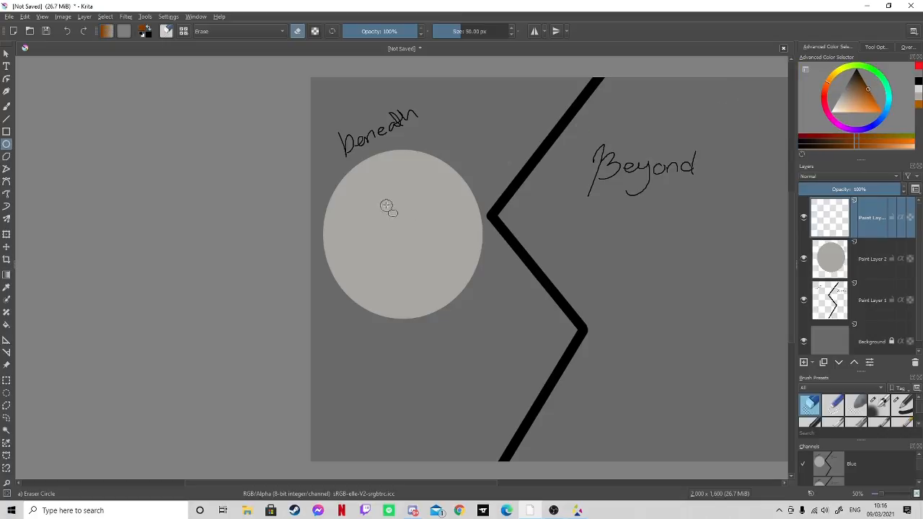
mouse_move(382, 184)
left_mouse_down()
mouse_move(424, 228)
mouse_move(425, 258)
mouse_move(449, 273)
left_mouse_up()
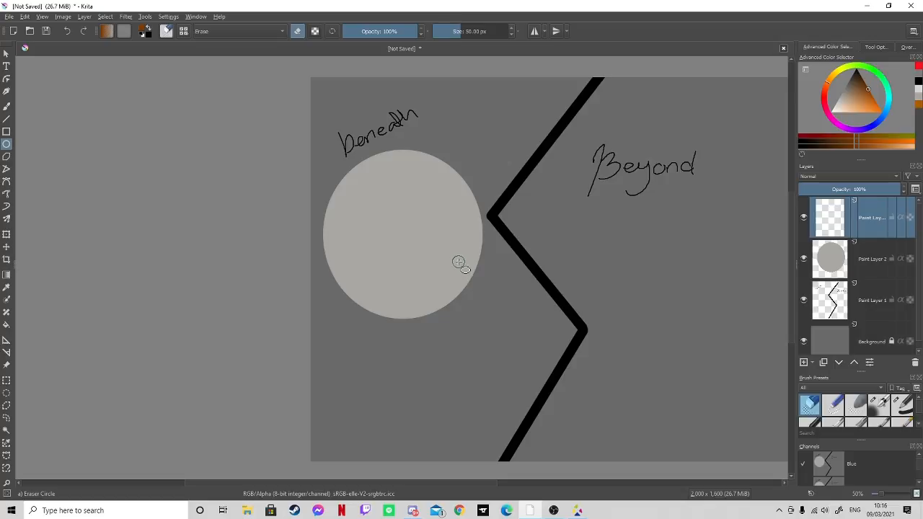
left_click(903, 406)
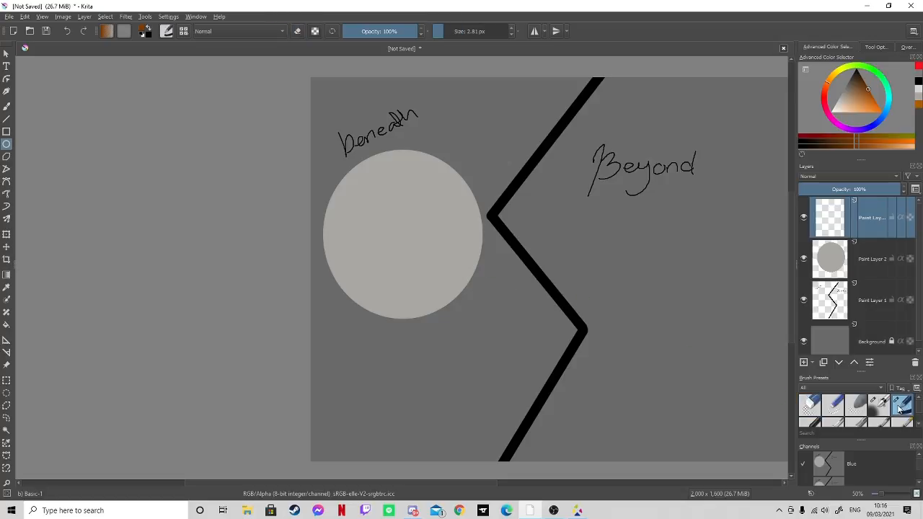
mouse_move(378, 181)
left_mouse_down()
mouse_move(407, 203)
mouse_move(456, 277)
left_mouse_up()
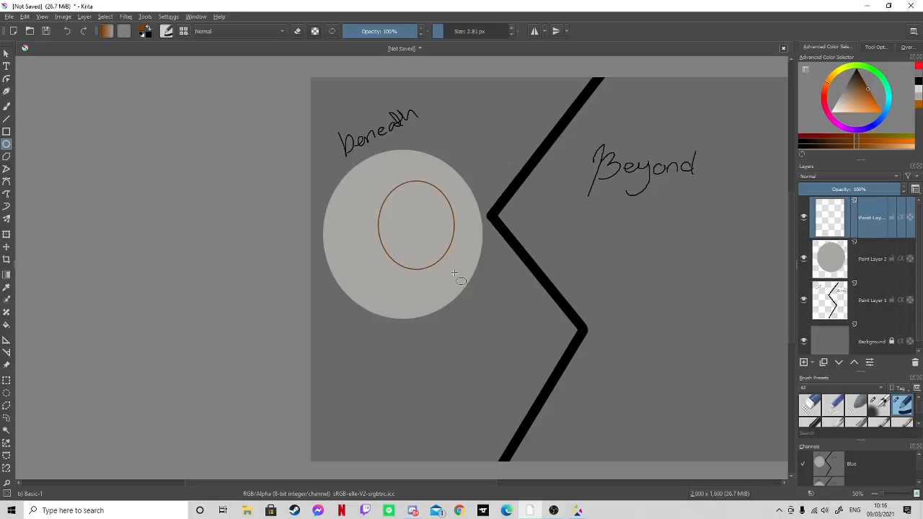
- Move the brown ellipse left and down so it is centred horizontally in the eyeball, slightly below the middle
left_click(6, 248)
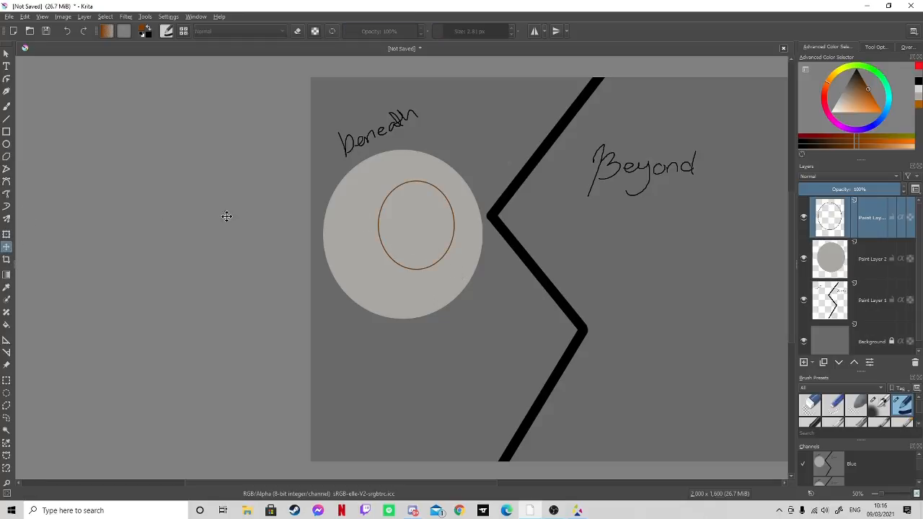
left_click_drag(347, 222, 347, 233)
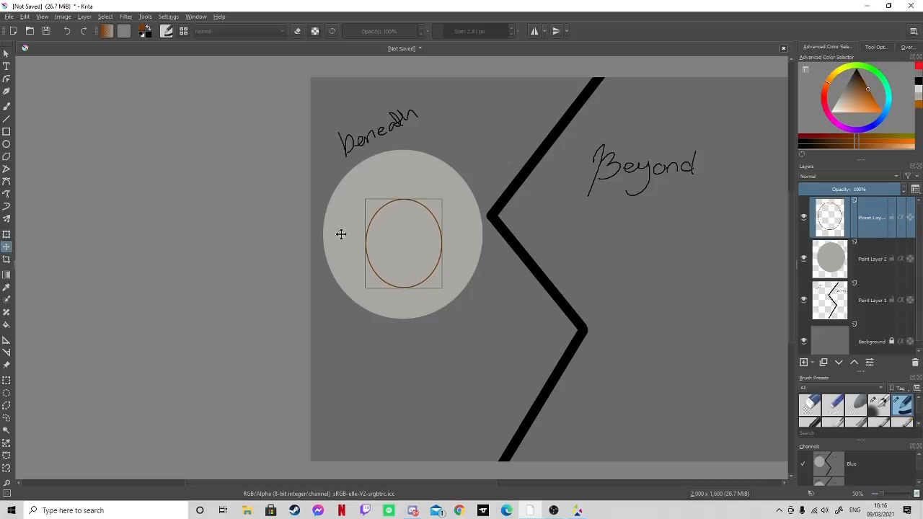
key("Return")
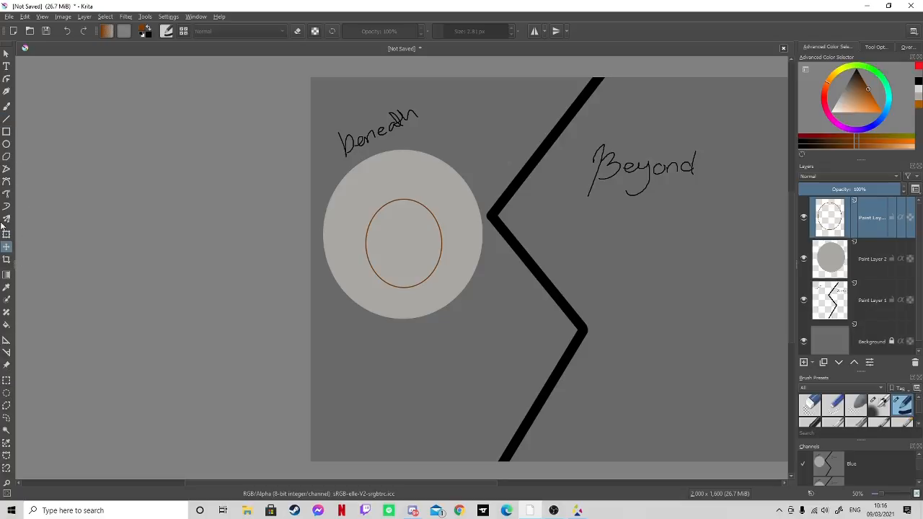
- Fill the inside of the ellipse outline with the same brown to form a solid iris
left_click(6, 327)
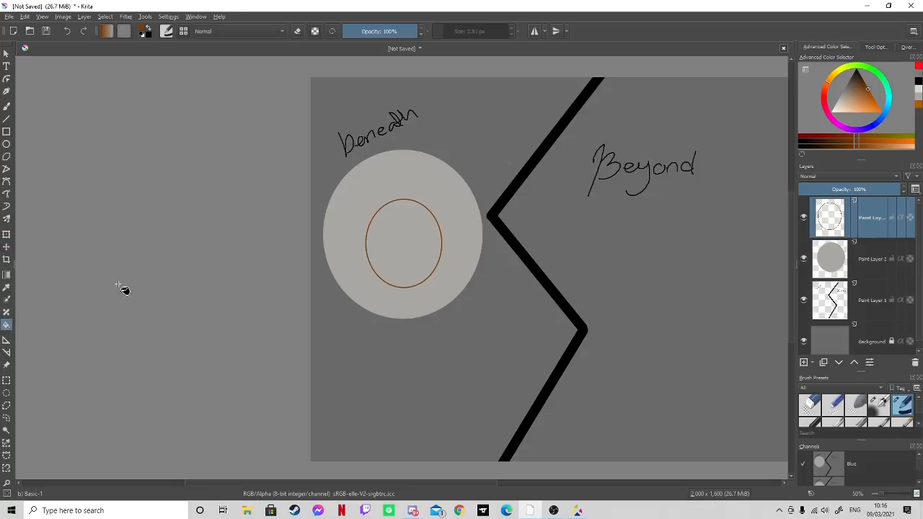
left_click(413, 229)
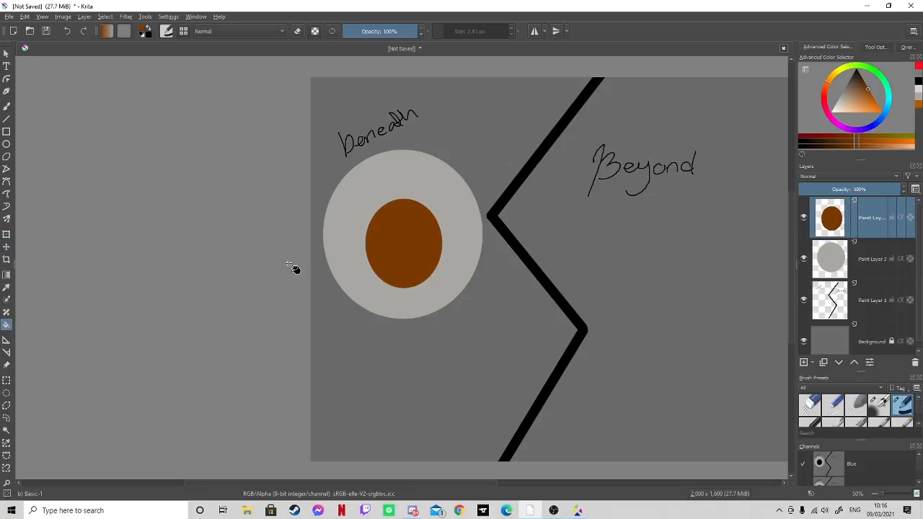
- Draw a black circular outline, about half the iris's width, within the lower part of the iris on a new layer
left_click(7, 144)
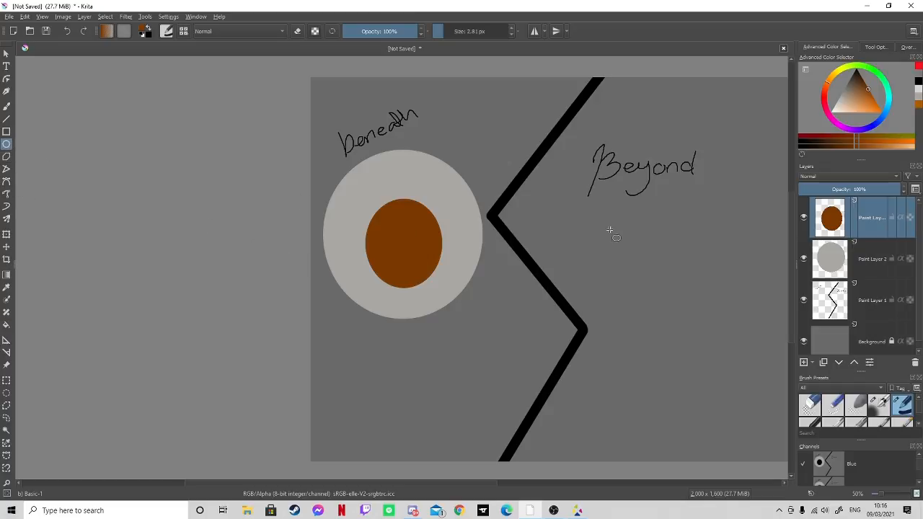
left_click(804, 362)
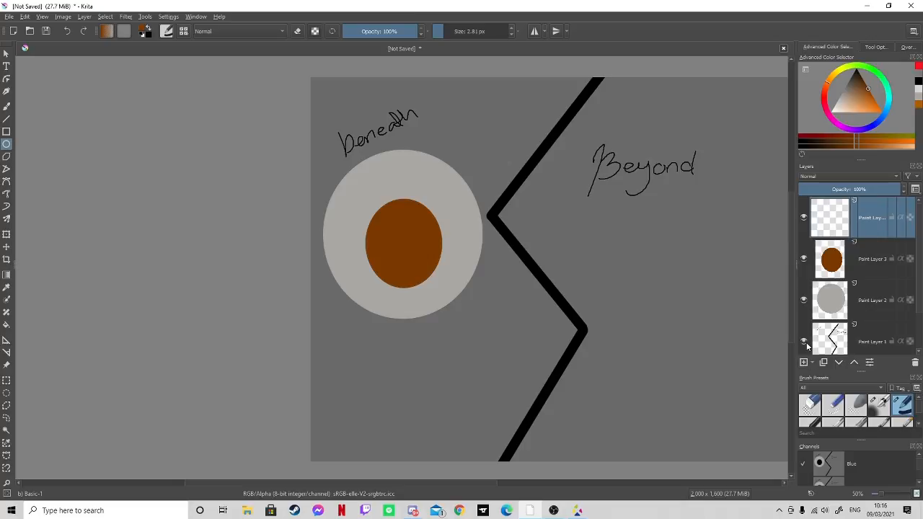
left_click_drag(397, 236, 423, 269)
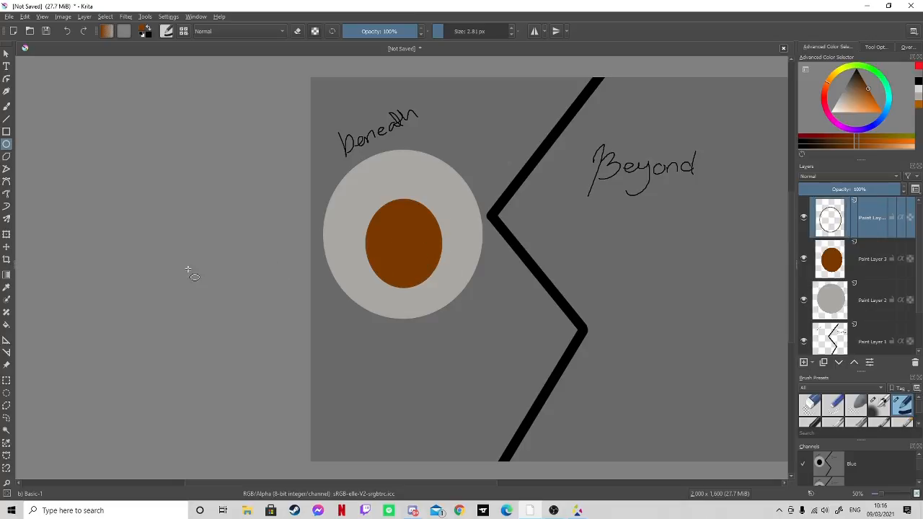
left_click_drag(865, 84, 856, 70)
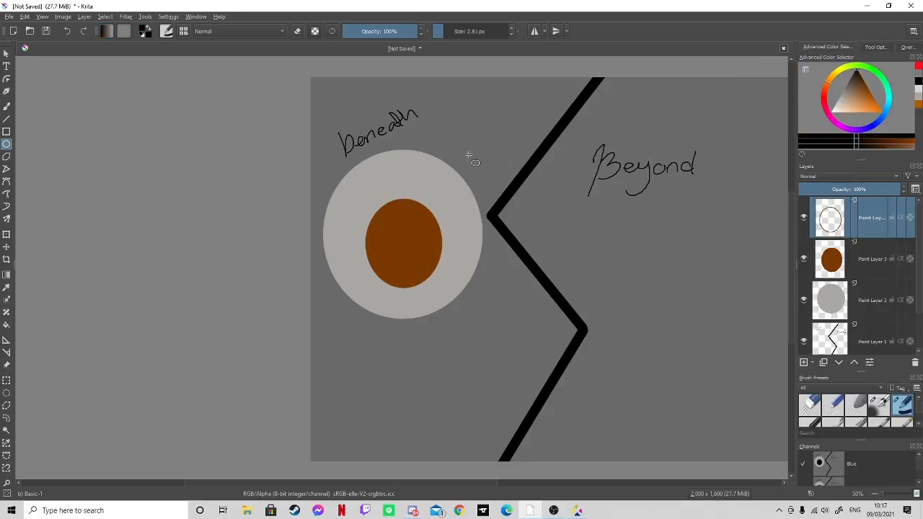
left_click(65, 31)
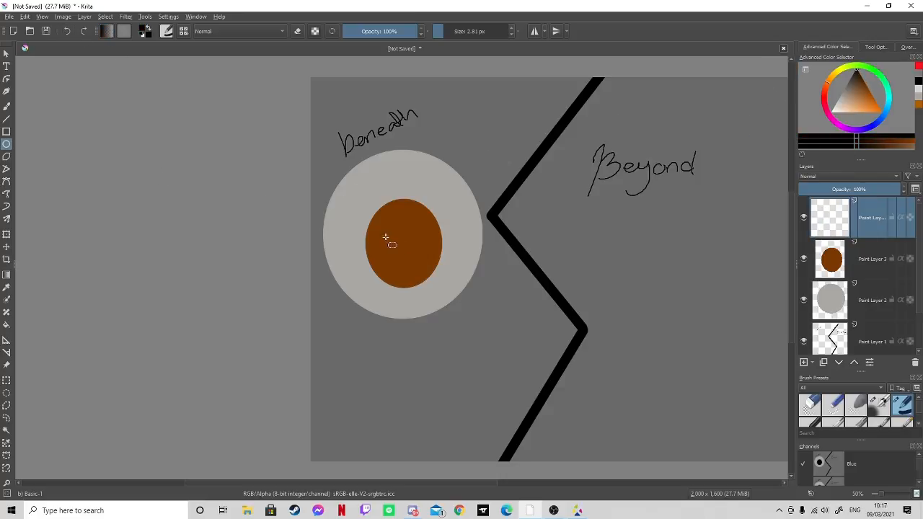
left_click_drag(383, 233, 428, 277)
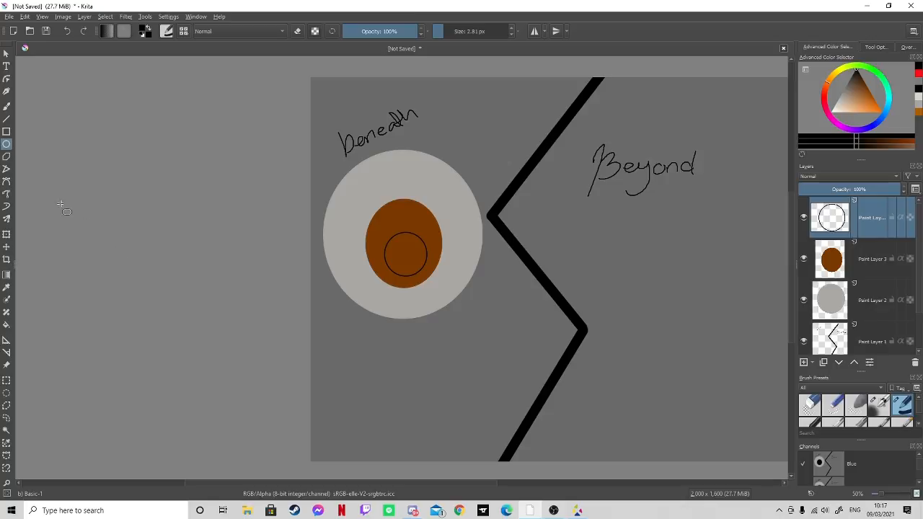
- Move the black circle up to the centre of the brown iris and fill it with black as the pupil
left_click(6, 247)
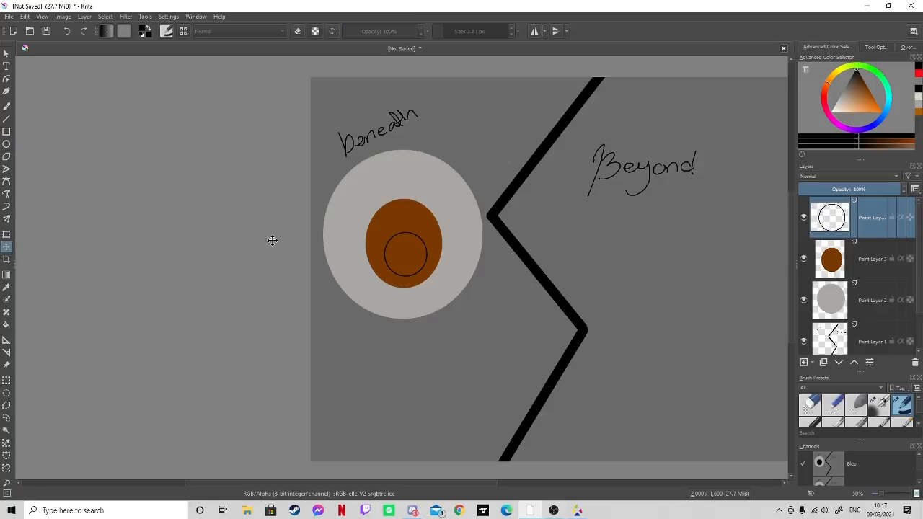
mouse_move(420, 244)
left_mouse_down()
mouse_move(416, 236)
mouse_move(409, 242)
left_mouse_up()
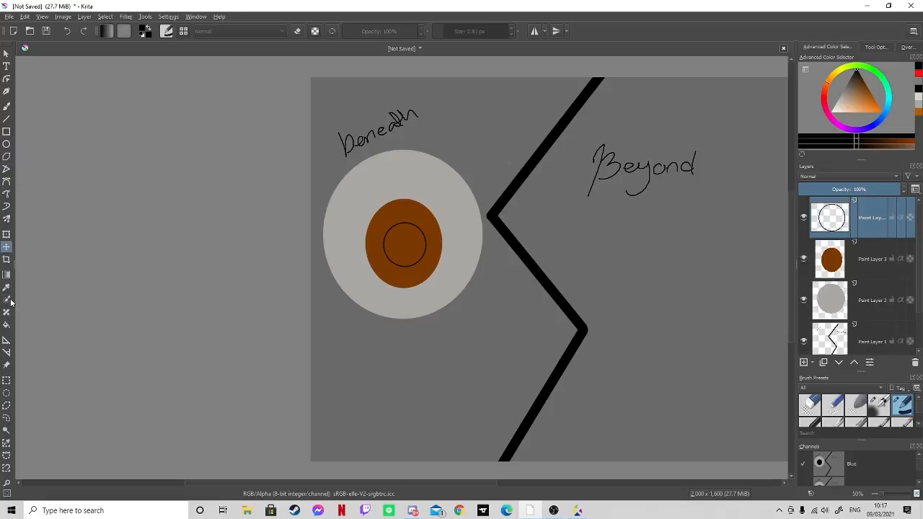
left_click(7, 324)
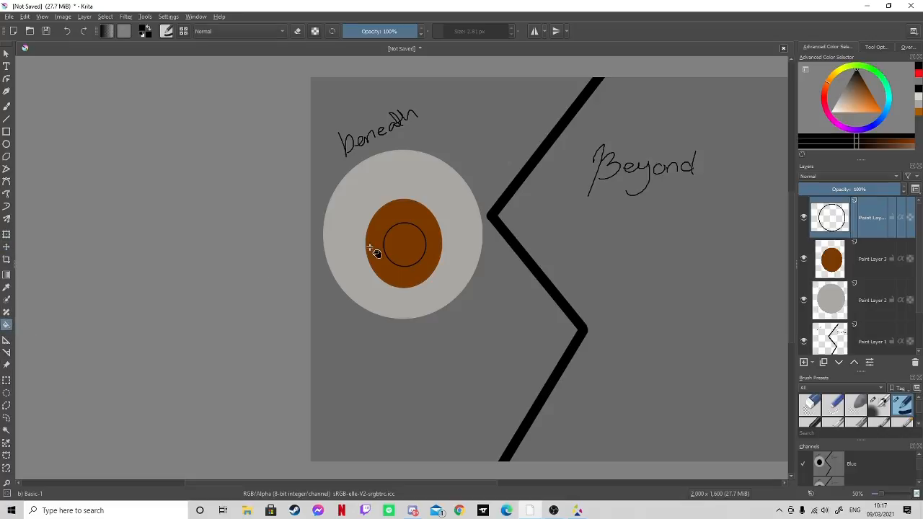
left_click(420, 245)
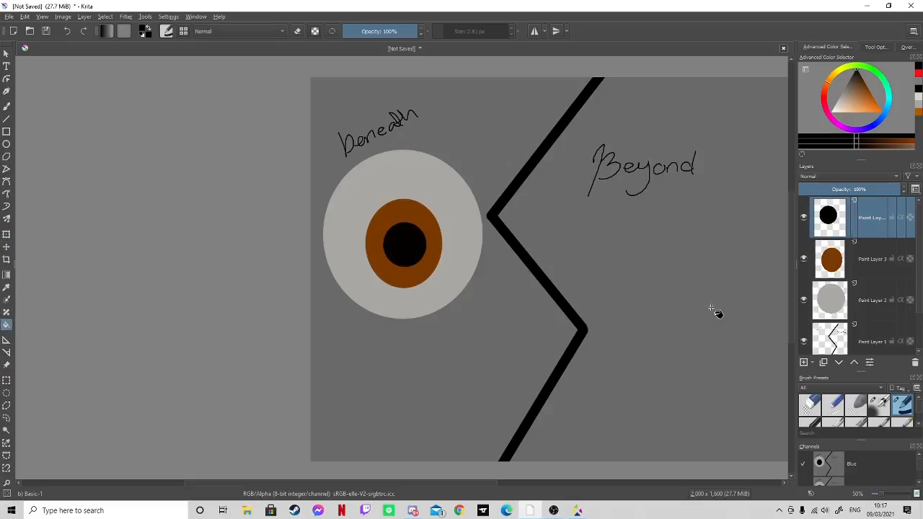
- Add a new layer, set the colour to white and try a circle outline over the iris's upper-left edge
left_click(804, 362)
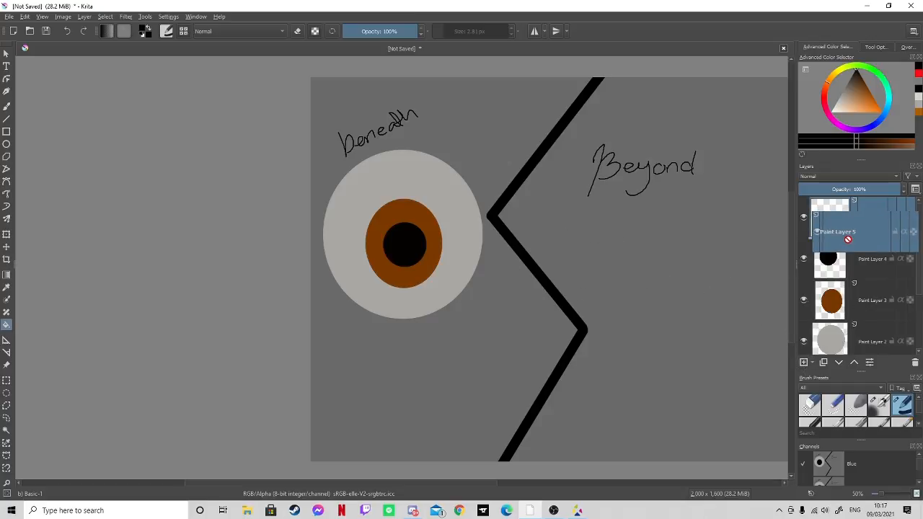
left_click(7, 144)
left_click_drag(365, 206, 397, 240)
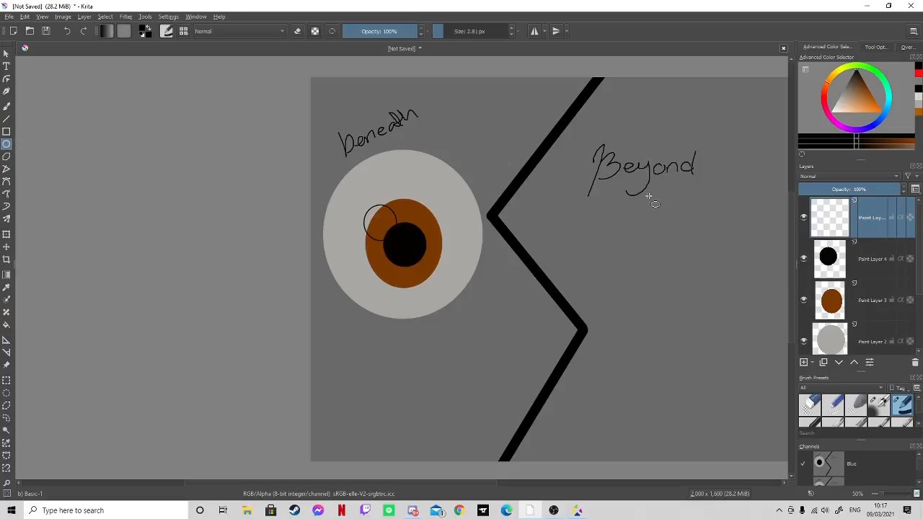
left_click(67, 31)
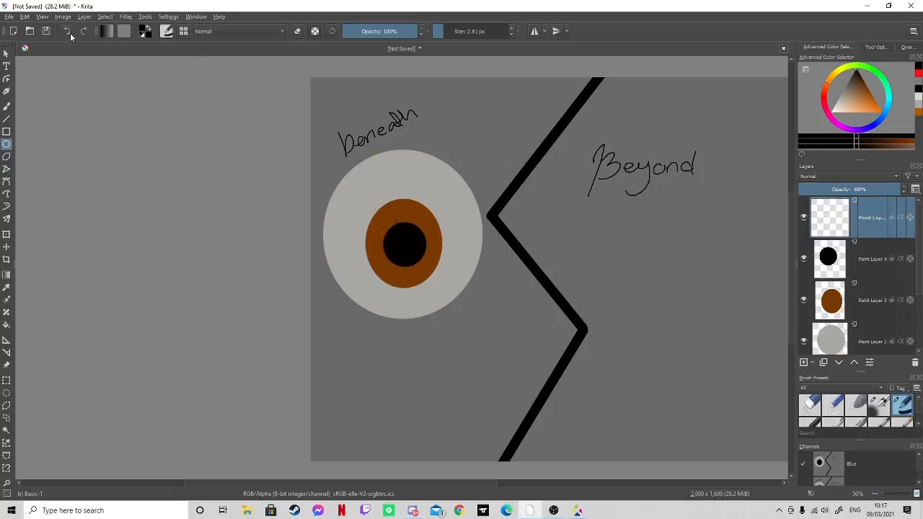
left_click(832, 112)
left_click_drag(373, 209, 405, 238)
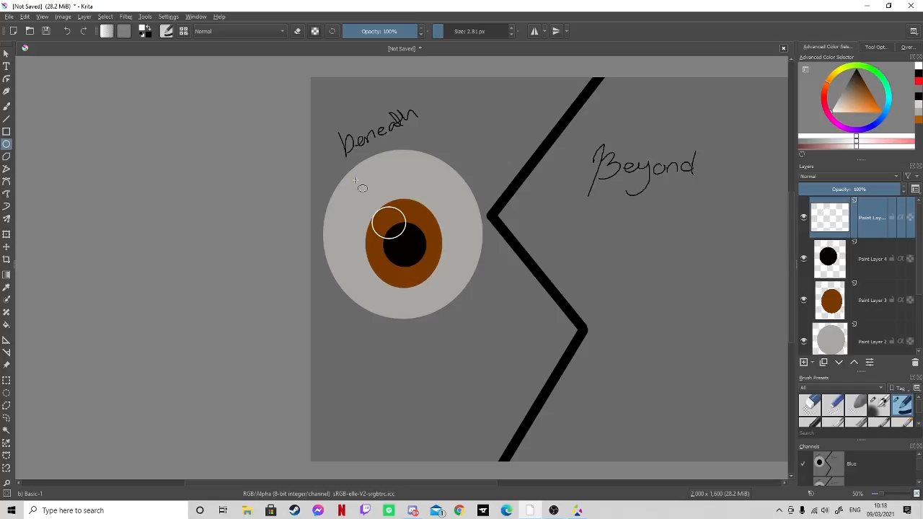
left_click(66, 31)
- Paint a solid white round highlight over the iris's upper-left edge with the freehand brush at 27.35 px
left_click(919, 423)
left_click(919, 398)
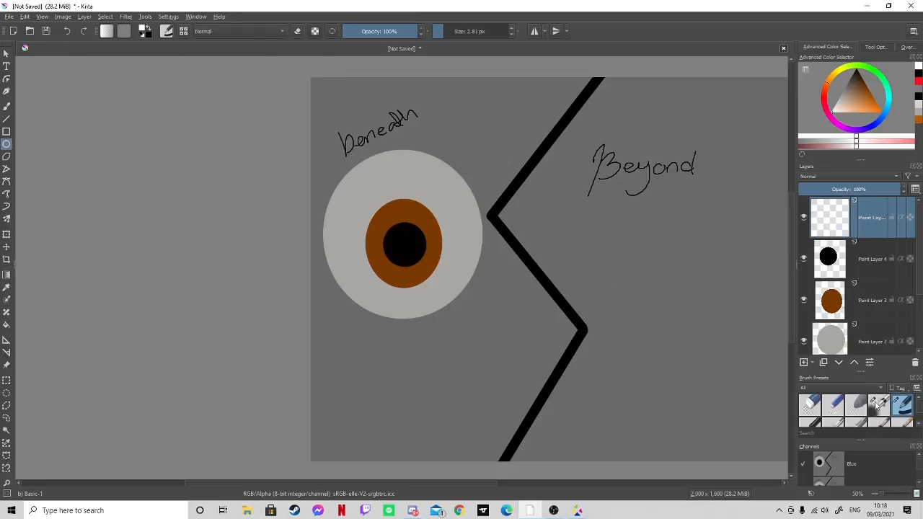
left_click(7, 106)
left_click_drag(442, 31, 454, 31)
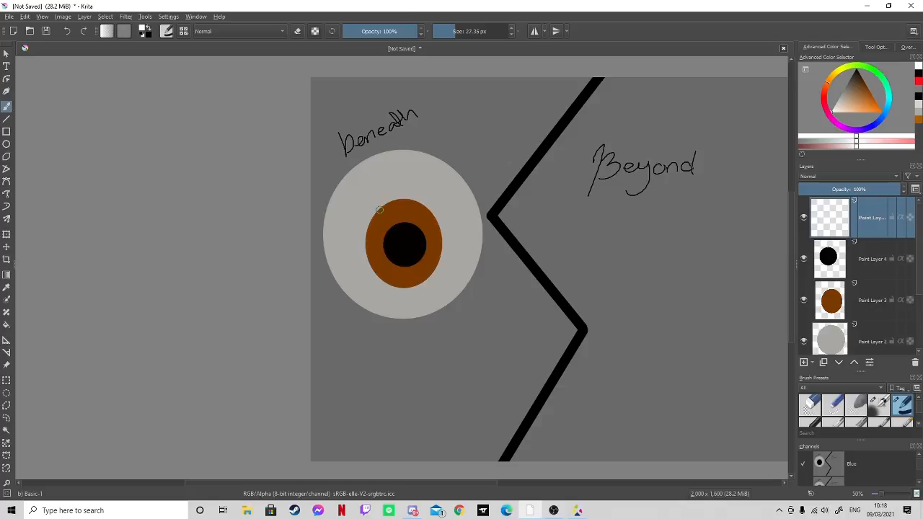
mouse_move(379, 209)
left_mouse_down()
mouse_move(371, 215)
mouse_move(374, 205)
left_mouse_up()
- Paint a small white dot on the pupil's upper-left edge on a new layer, using a 2.44 px brush
left_click_drag(883, 498, 891, 500)
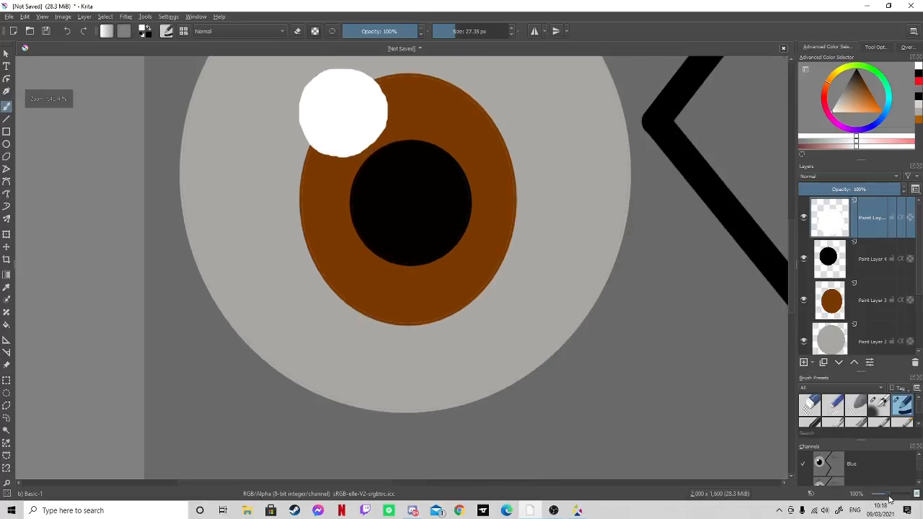
scroll(795, 298, "up", 2)
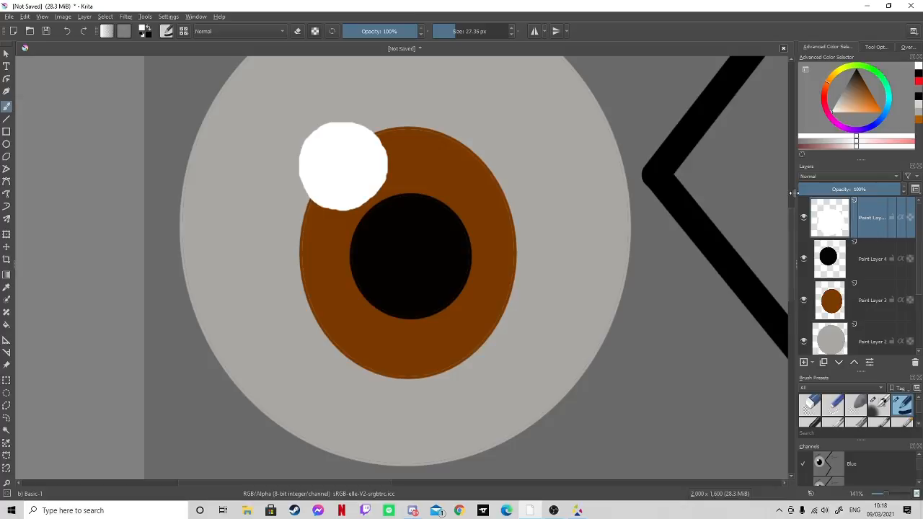
left_click(804, 363)
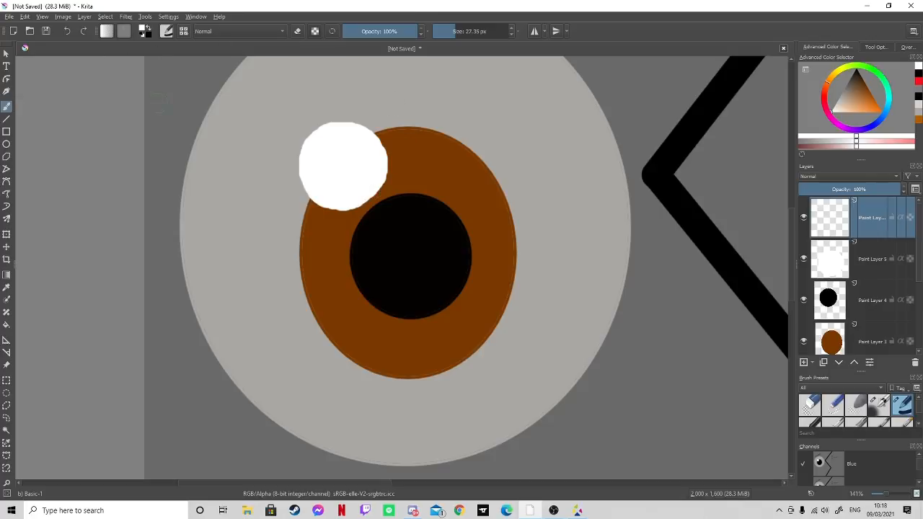
left_click_drag(447, 31, 437, 33)
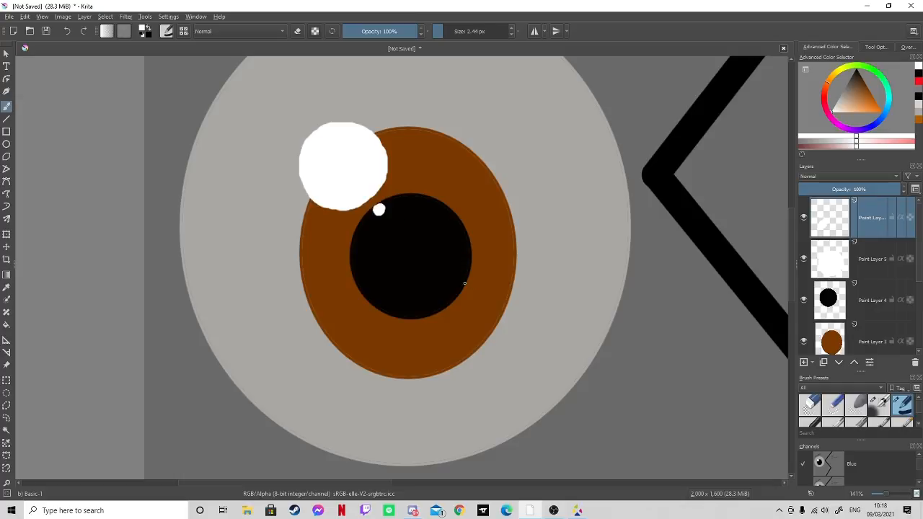
- Try white highlight strokes in the pupil's upper left with the 40 px Basic-4 Flow Opacity brush
left_click(855, 423)
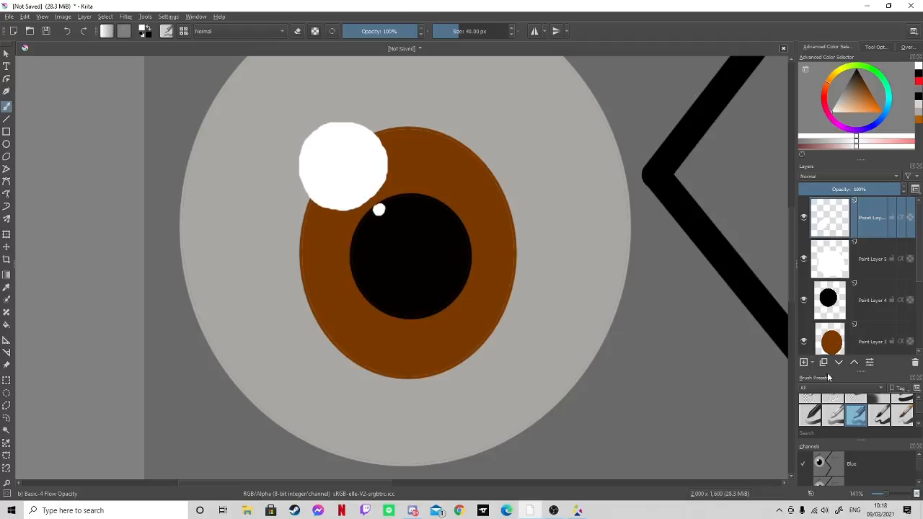
mouse_move(362, 243)
left_mouse_down()
mouse_move(406, 224)
mouse_move(405, 234)
left_mouse_up()
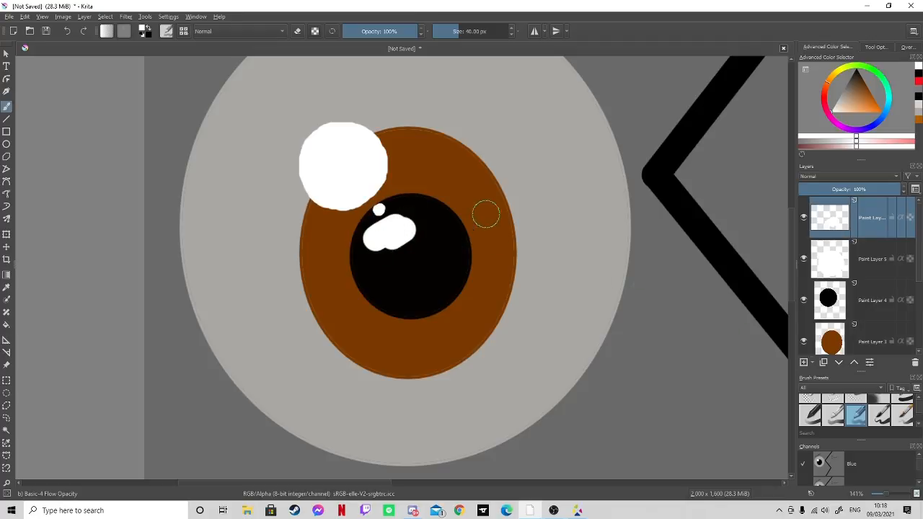
left_click(72, 31)
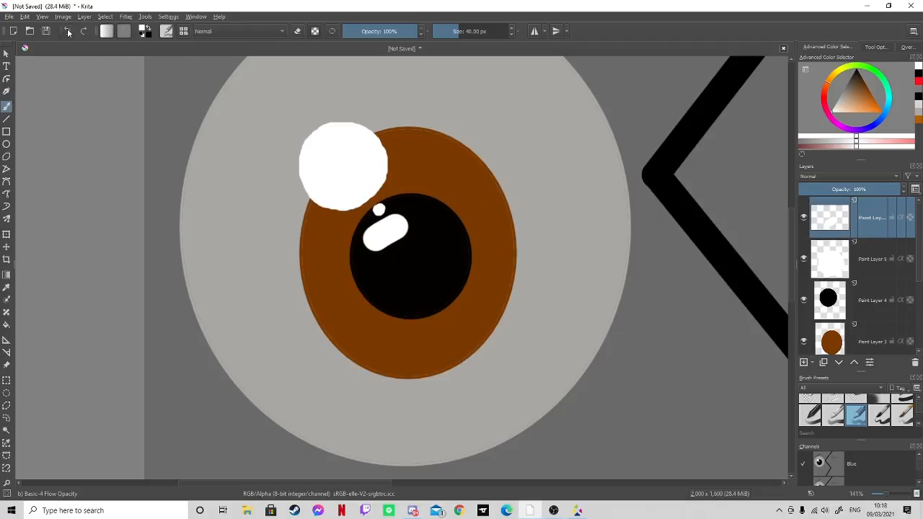
left_click(68, 31)
- Try overlapping translucent white strokes diagonally across the pupil with the Basic-4 Flow Opacity brush at 33% opacity
left_click_drag(424, 31, 370, 31)
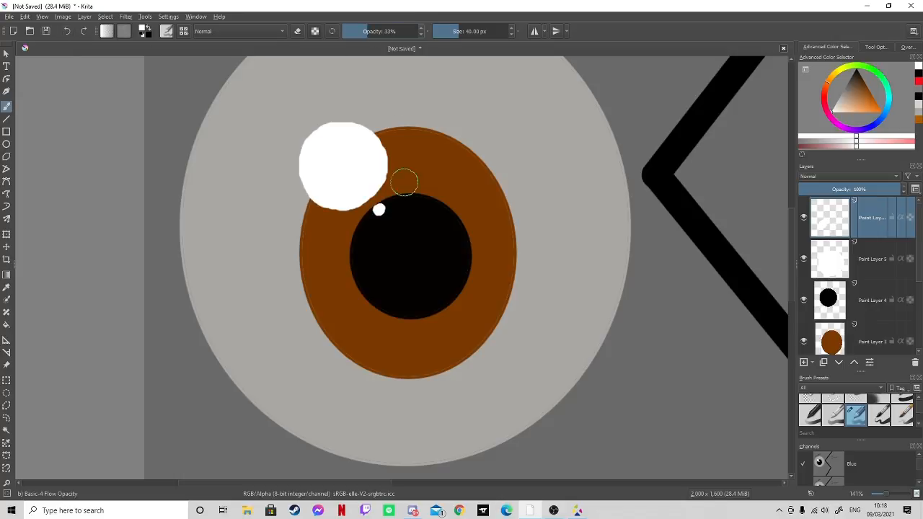
mouse_move(383, 243)
left_mouse_down()
mouse_move(415, 231)
mouse_move(397, 249)
mouse_move(417, 243)
mouse_move(402, 260)
mouse_move(404, 241)
mouse_move(396, 235)
mouse_move(408, 233)
mouse_move(401, 256)
mouse_move(430, 279)
left_mouse_up()
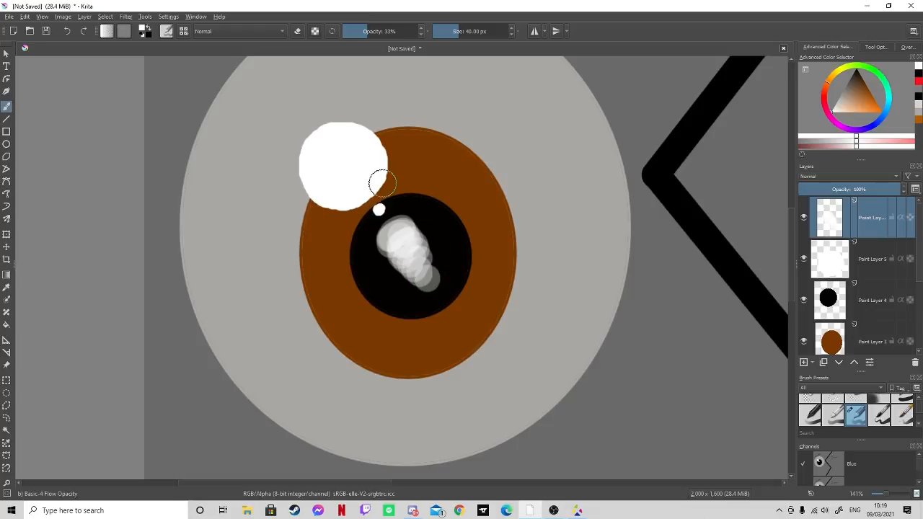
left_click(65, 31)
left_click(65, 32)
left_click(65, 32)
left_click(65, 32)
left_click(65, 32)
left_click(65, 33)
left_click(66, 32)
left_click(65, 33)
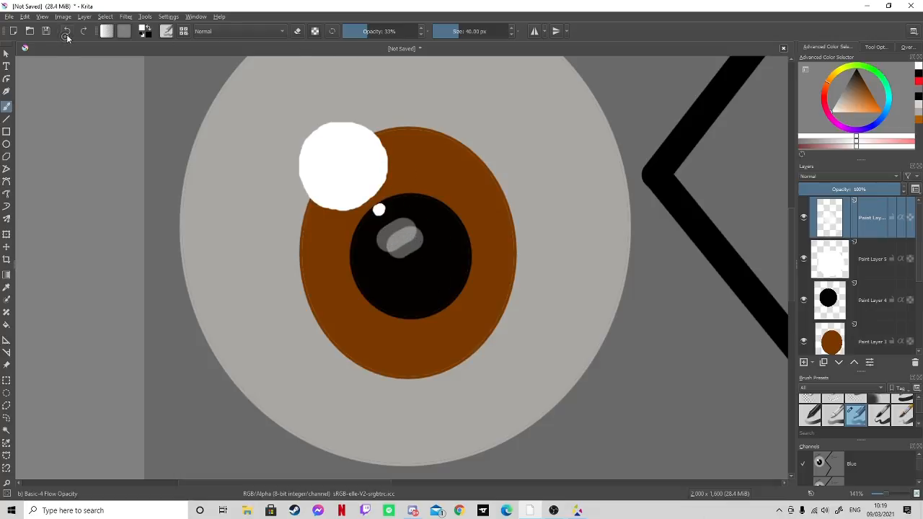
left_click(66, 33)
left_click(66, 33)
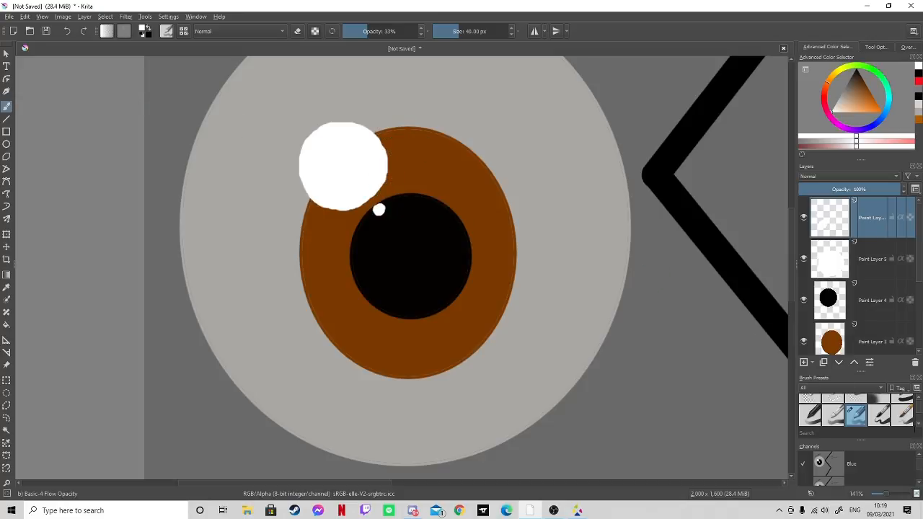
- Try translucent white strokes down the pupil with the 40 px Basic-5 Size Opacity brush at 43% opacity
scroll(918, 418, "down", 2)
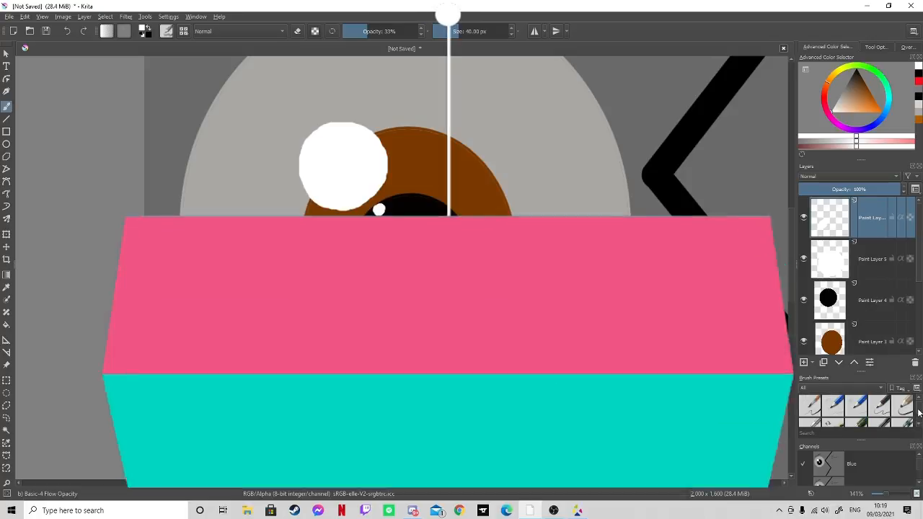
scroll(915, 404, "up", 1)
left_click(903, 402)
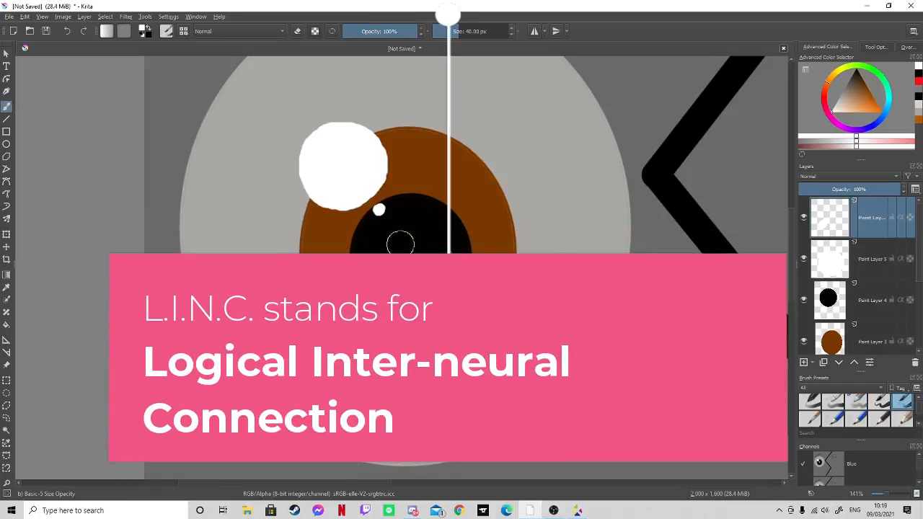
mouse_move(398, 241)
left_mouse_down()
mouse_move(383, 240)
mouse_move(423, 252)
left_mouse_up()
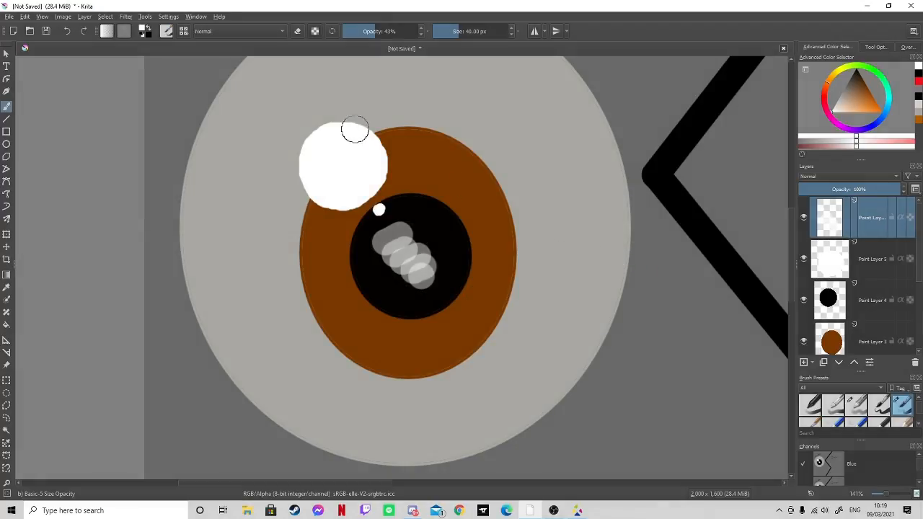
left_click(68, 31)
left_click(68, 31)
left_click(66, 32)
left_click(66, 32)
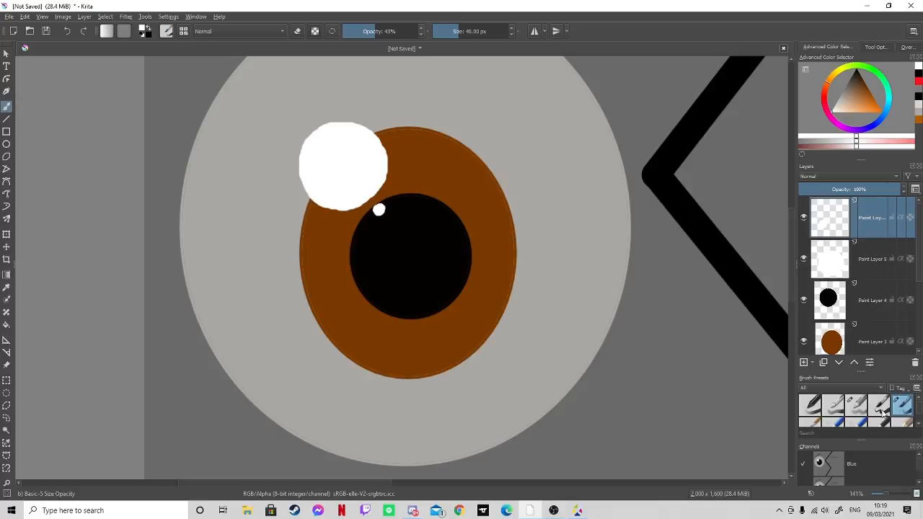
- Shade a textured white reflection diagonally across the pupil's middle with the 60 px Pencil-6 Quick Shade brush
scroll(919, 426, "down", 1)
scroll(908, 417, "down", 1)
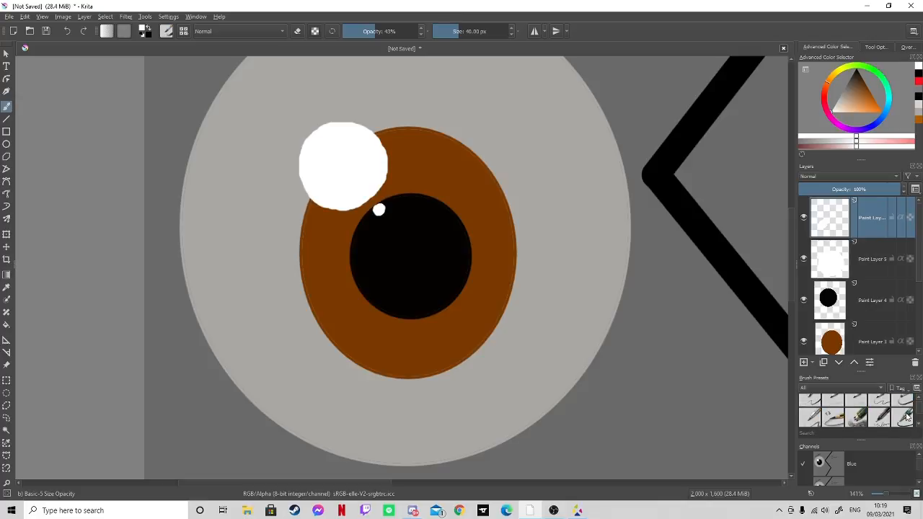
left_click(862, 422)
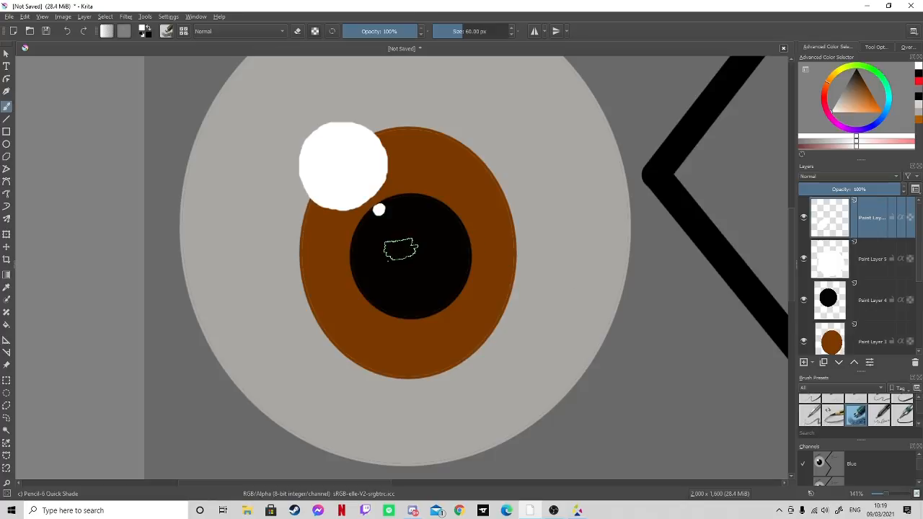
mouse_move(387, 246)
left_mouse_down()
mouse_move(424, 226)
mouse_move(399, 260)
mouse_move(430, 269)
mouse_move(404, 230)
left_mouse_up()
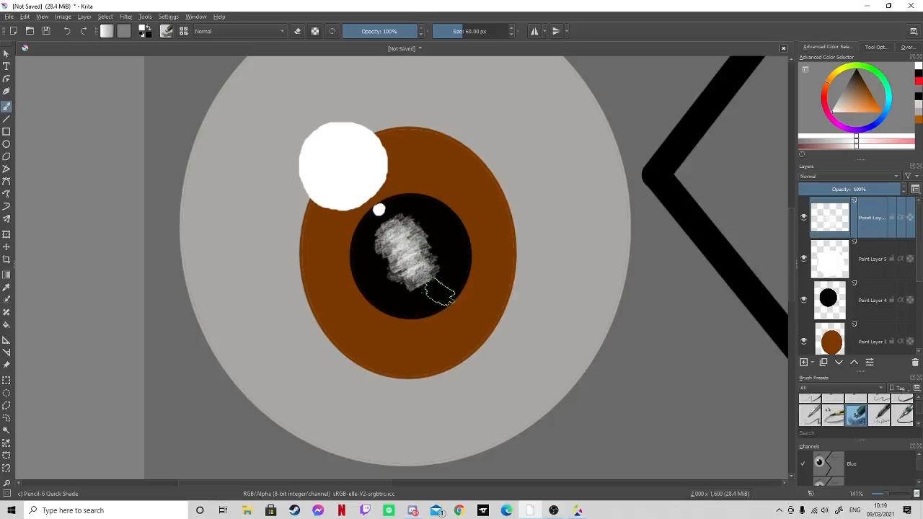
- Extend the textured white reflection across the pupil and add a small white highlight dot near the pupil's lower-right edge
left_click_drag(411, 289, 435, 282)
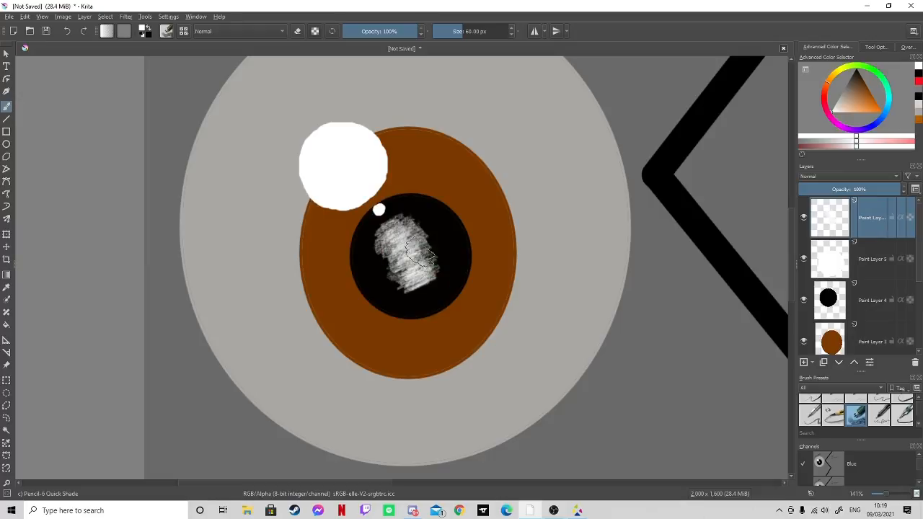
mouse_move(362, 245)
left_mouse_down()
mouse_move(390, 243)
mouse_move(394, 233)
mouse_move(375, 238)
mouse_move(401, 252)
mouse_move(397, 295)
mouse_move(435, 296)
mouse_move(427, 301)
mouse_move(435, 261)
mouse_move(444, 271)
mouse_move(435, 268)
mouse_move(428, 294)
mouse_move(448, 287)
mouse_move(450, 263)
mouse_move(404, 213)
left_mouse_up()
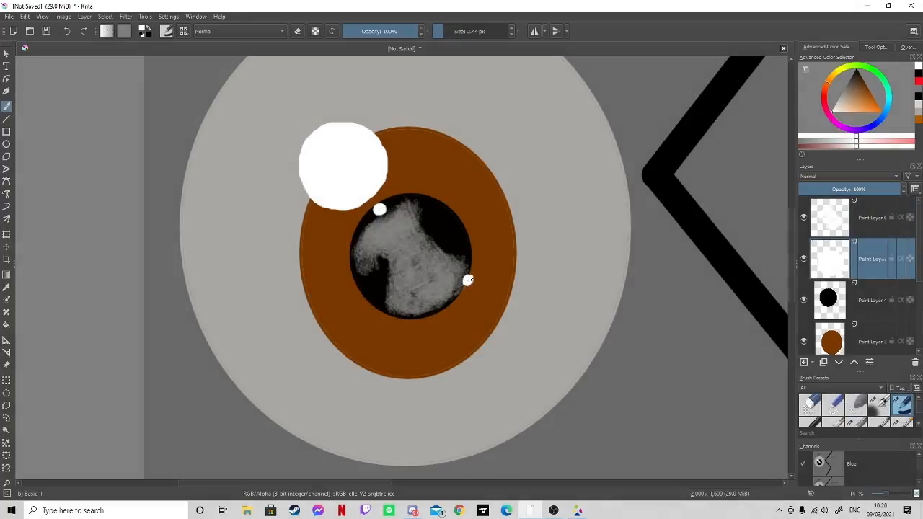
left_click(454, 300)
- Sample the iris's brown and add a new paint layer directly above the iris layer
left_click(869, 343)
scroll(870, 346, "down", 1)
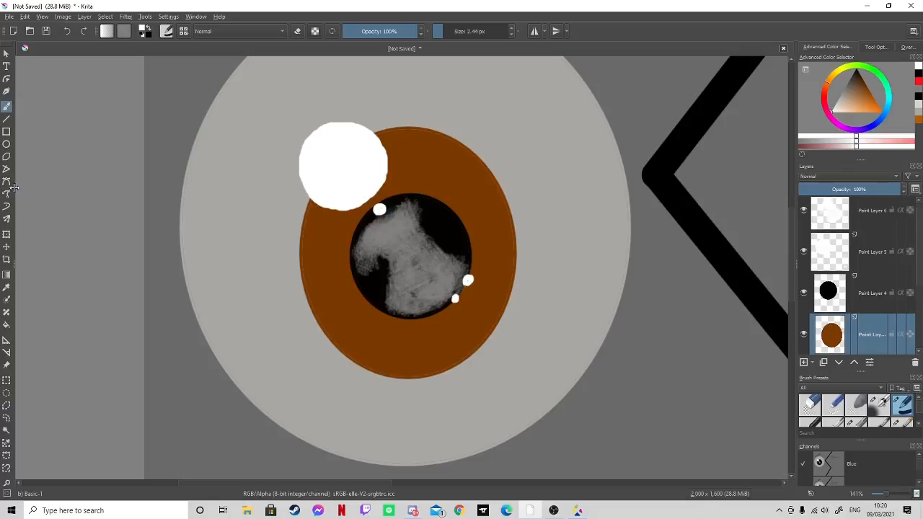
left_click(7, 287)
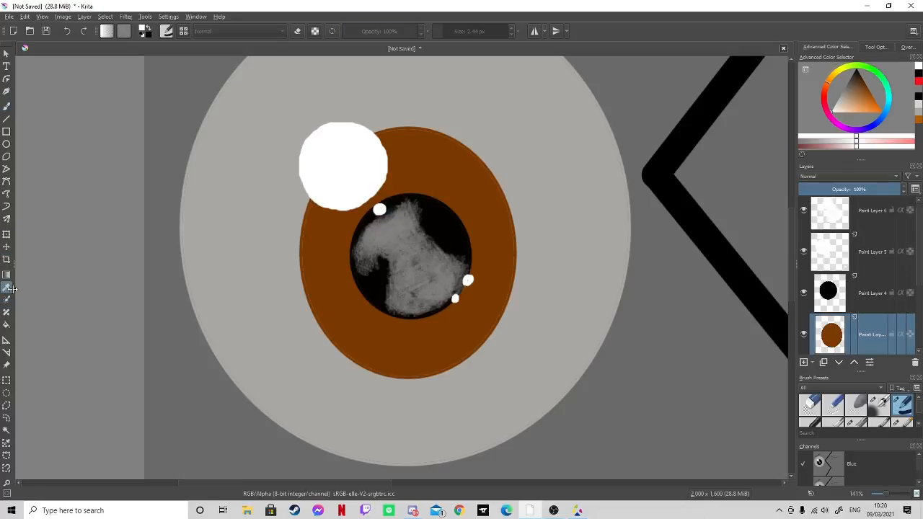
left_click(502, 239)
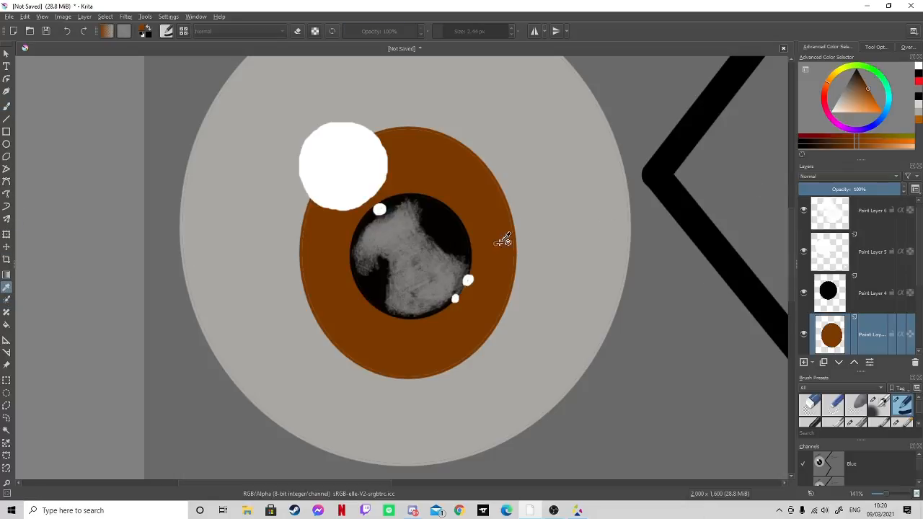
left_click(803, 365)
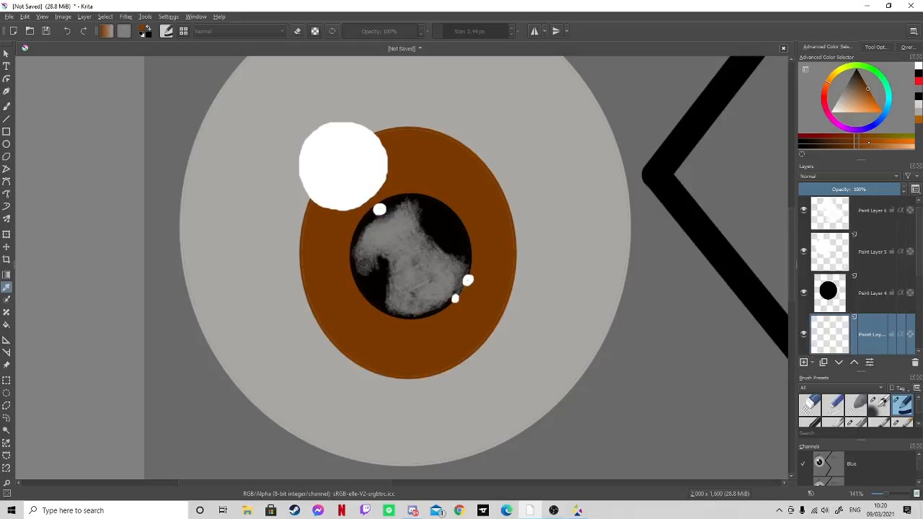
- Shade the iris's upper-left and lower-right areas in darker brown with the 60 px Pencil-6 Quick Shade brush
left_click(864, 81)
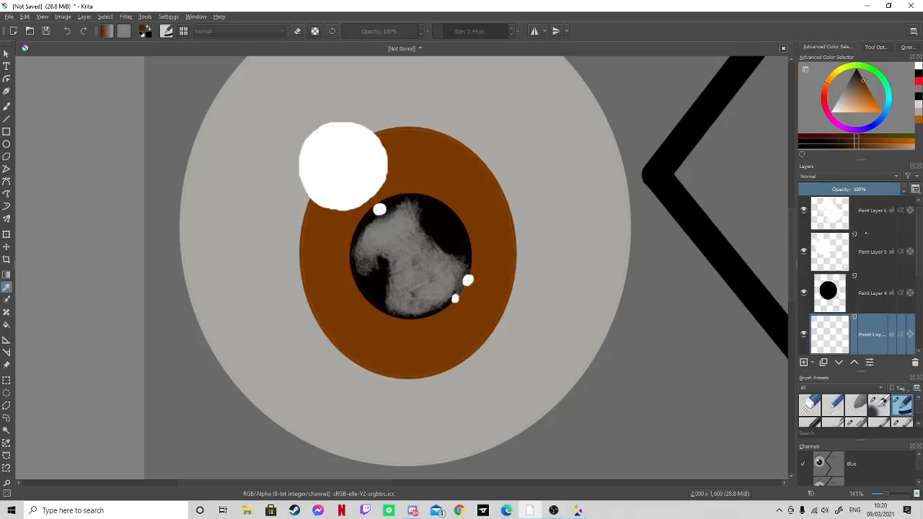
scroll(917, 424, "down", 2)
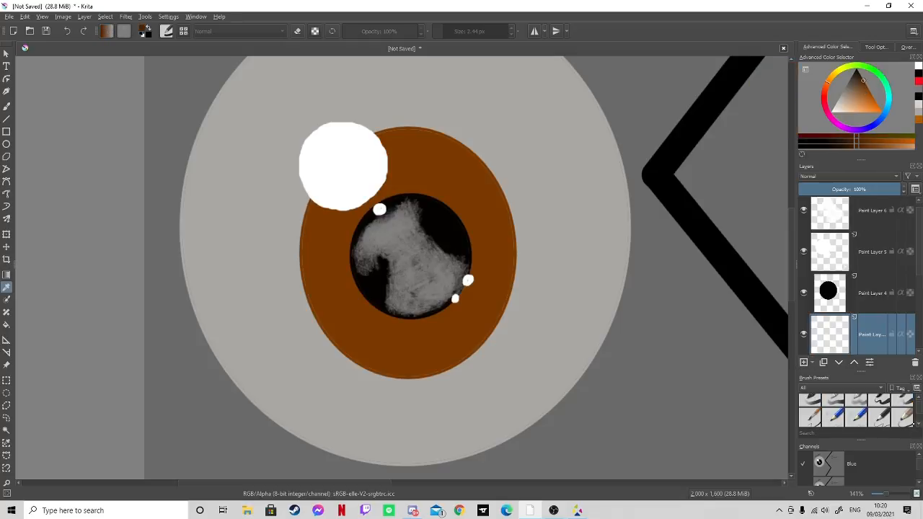
scroll(856, 411, "down", 2)
left_click(856, 409)
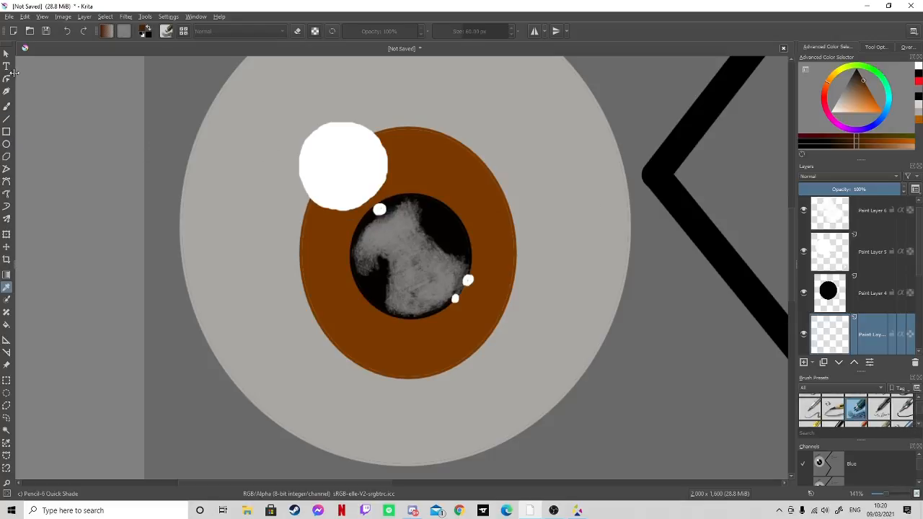
left_click(7, 106)
mouse_move(319, 258)
left_mouse_down()
mouse_move(342, 189)
mouse_move(326, 216)
mouse_move(385, 159)
mouse_move(396, 167)
mouse_move(435, 151)
mouse_move(371, 163)
mouse_move(440, 166)
mouse_move(398, 141)
mouse_move(471, 179)
mouse_move(441, 155)
mouse_move(449, 162)
mouse_move(370, 187)
mouse_move(383, 192)
mouse_move(341, 218)
mouse_move(356, 208)
mouse_move(319, 272)
mouse_move(316, 301)
mouse_move(323, 220)
mouse_move(374, 177)
mouse_move(361, 189)
mouse_move(455, 179)
mouse_move(443, 171)
mouse_move(481, 190)
mouse_move(443, 144)
left_mouse_up()
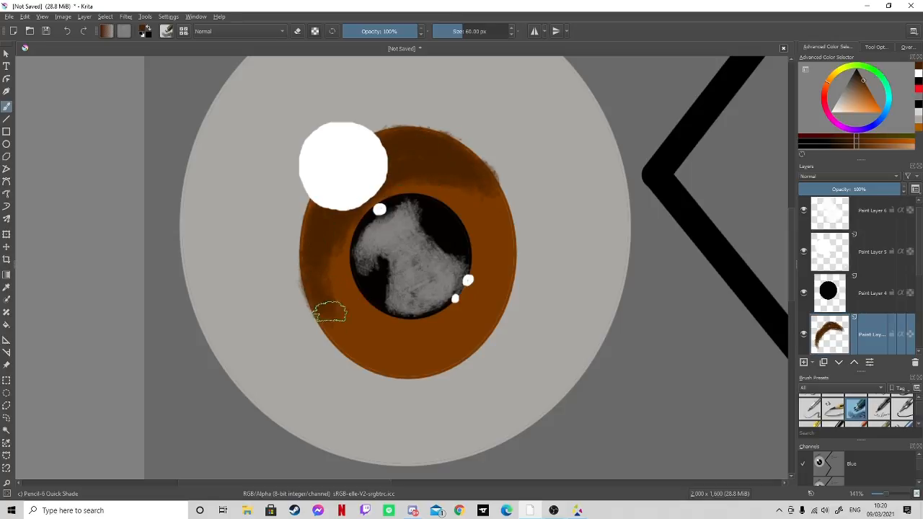
mouse_move(331, 312)
left_mouse_down()
mouse_move(342, 344)
mouse_move(340, 252)
mouse_move(331, 285)
mouse_move(420, 184)
mouse_move(357, 225)
mouse_move(464, 190)
mouse_move(414, 189)
mouse_move(478, 194)
left_mouse_up()
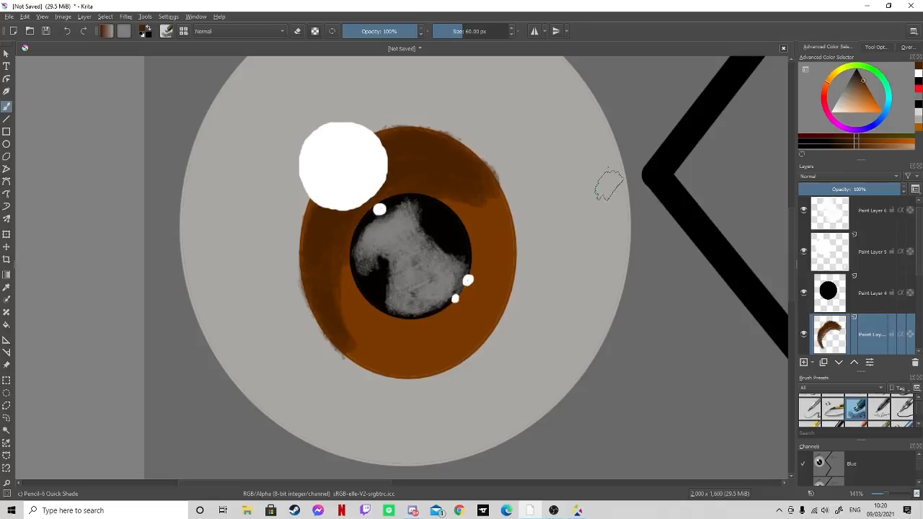
mouse_move(422, 353)
left_mouse_down()
mouse_move(445, 367)
mouse_move(408, 360)
mouse_move(464, 347)
mouse_move(421, 363)
mouse_move(485, 315)
mouse_move(463, 344)
mouse_move(494, 304)
mouse_move(441, 342)
mouse_move(390, 360)
mouse_move(429, 356)
mouse_move(390, 358)
mouse_move(419, 367)
mouse_move(385, 364)
mouse_move(445, 354)
mouse_move(427, 357)
mouse_move(490, 312)
mouse_move(466, 334)
left_mouse_up()
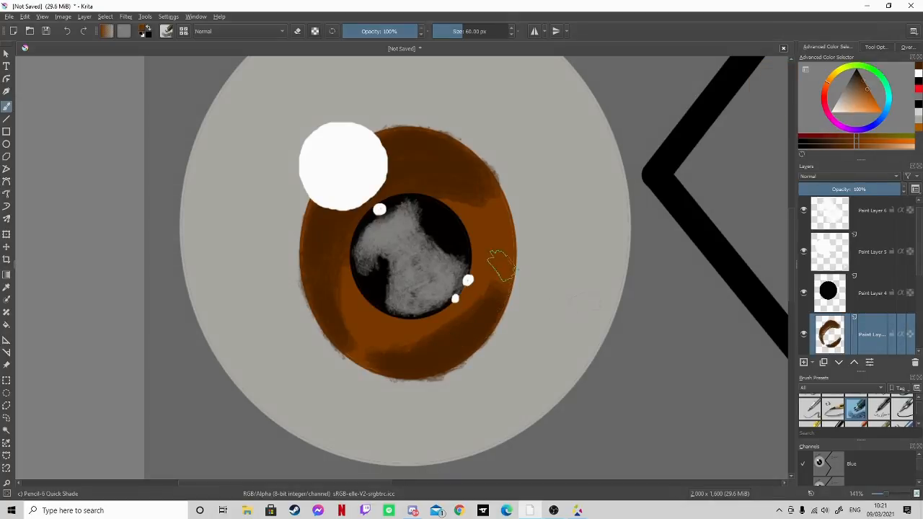
mouse_move(498, 266)
left_mouse_down()
mouse_move(431, 325)
mouse_move(448, 311)
mouse_move(390, 341)
mouse_move(353, 347)
mouse_move(404, 328)
left_mouse_up()
- Paint orange-brown streaks on the iris below, left of and to the upper right of the pupil
left_click(872, 99)
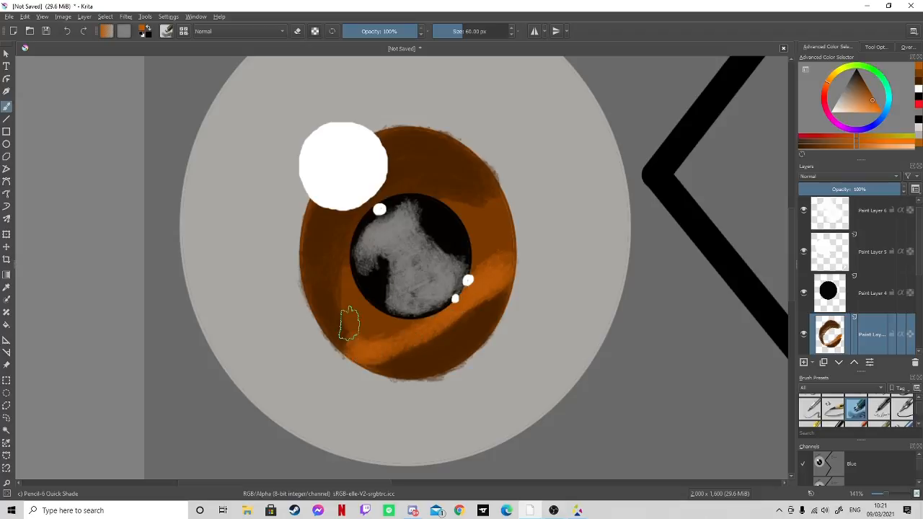
mouse_move(340, 325)
left_mouse_down()
mouse_move(359, 285)
mouse_move(339, 299)
mouse_move(350, 260)
left_mouse_up()
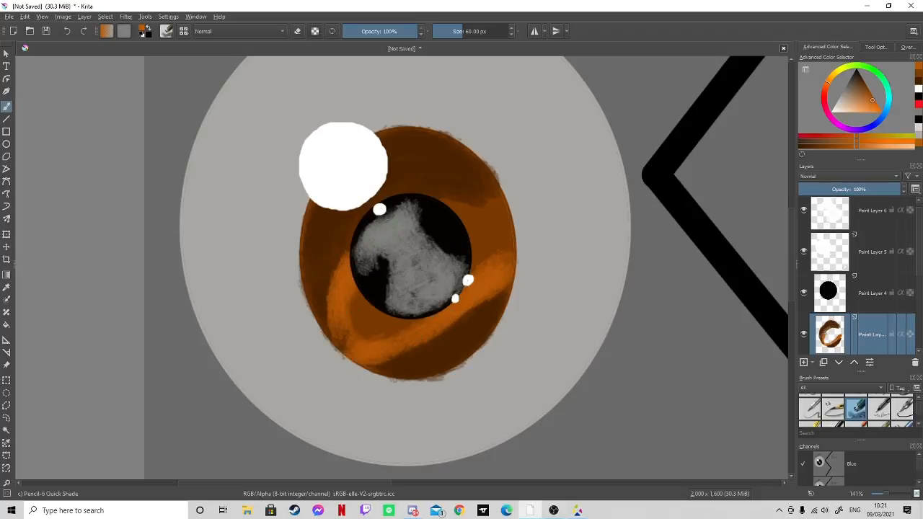
left_click_drag(429, 210, 496, 203)
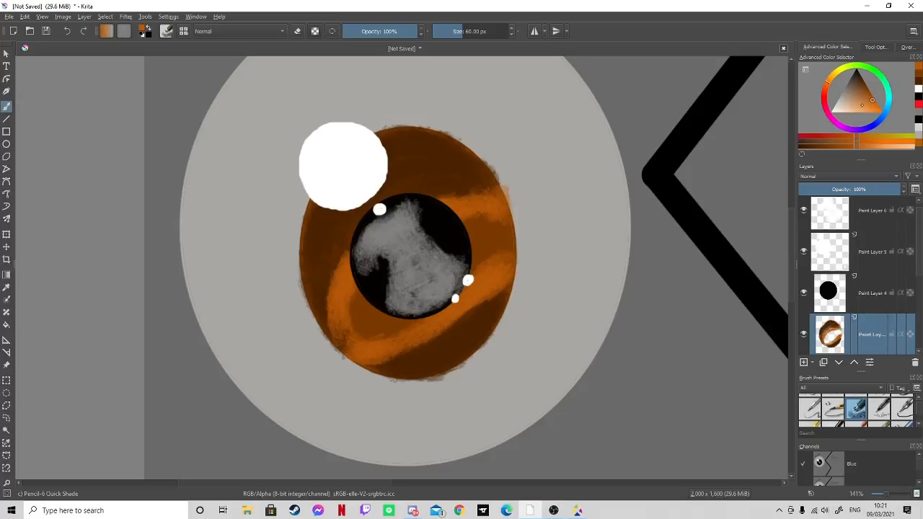
- Try bright orange highlights on the iris around the pupil's lower left and right sides
left_click(872, 112)
mouse_move(352, 336)
left_mouse_down()
mouse_move(378, 295)
mouse_move(358, 326)
mouse_move(454, 295)
mouse_move(366, 300)
left_mouse_up()
mouse_move(484, 246)
left_mouse_down()
mouse_move(493, 238)
mouse_move(458, 243)
mouse_move(506, 243)
mouse_move(476, 230)
mouse_move(467, 280)
left_mouse_up()
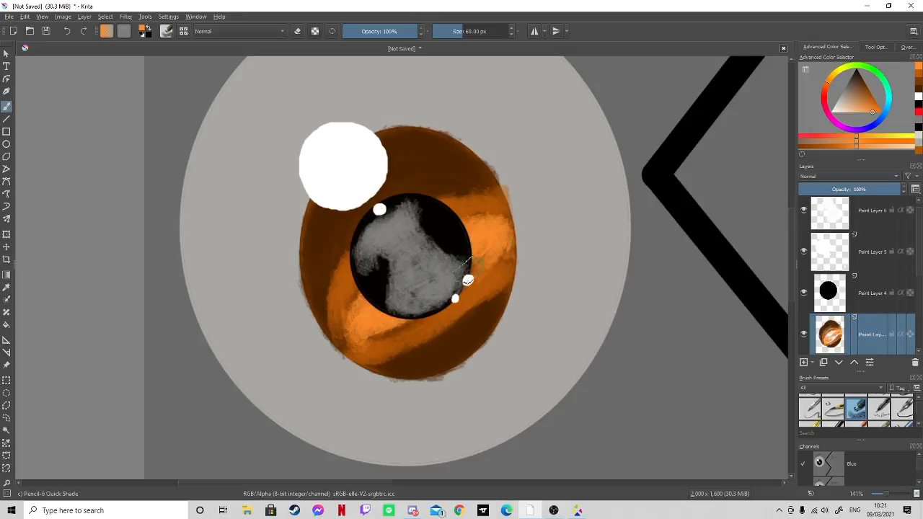
left_click_drag(408, 321, 355, 329)
mouse_move(370, 291)
left_mouse_down()
mouse_move(370, 326)
mouse_move(380, 324)
left_mouse_up()
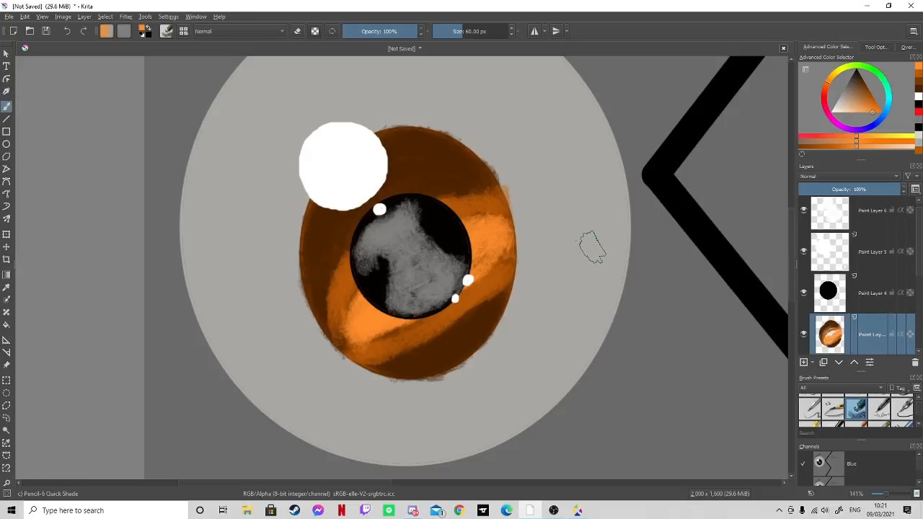
- Undo the bright orange highlights and the recent streaks at the iris's left and upper right
left_click(66, 31)
left_click(66, 31)
left_click(66, 31)
left_click(66, 32)
left_click(66, 31)
left_click(67, 31)
left_click(66, 31)
left_click(66, 31)
left_click(66, 31)
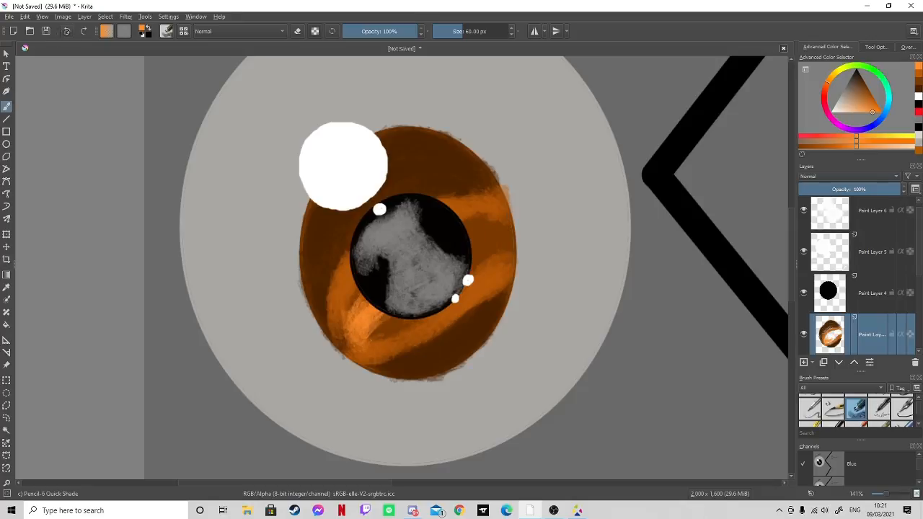
left_click(67, 31)
left_click(66, 31)
left_click(67, 31)
left_click(67, 31)
left_click(67, 31)
left_click(66, 31)
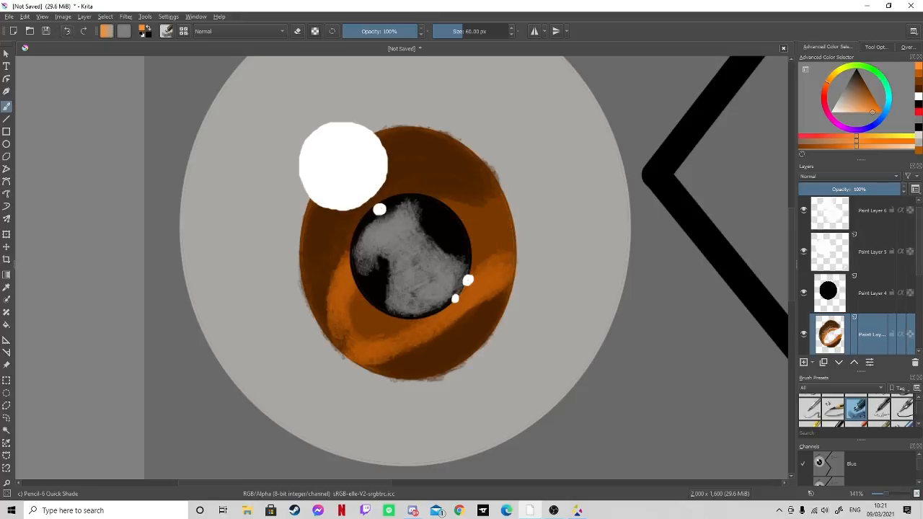
left_click(67, 31)
left_click(66, 31)
left_click(66, 31)
left_click(67, 31)
left_click(66, 31)
left_click(67, 31)
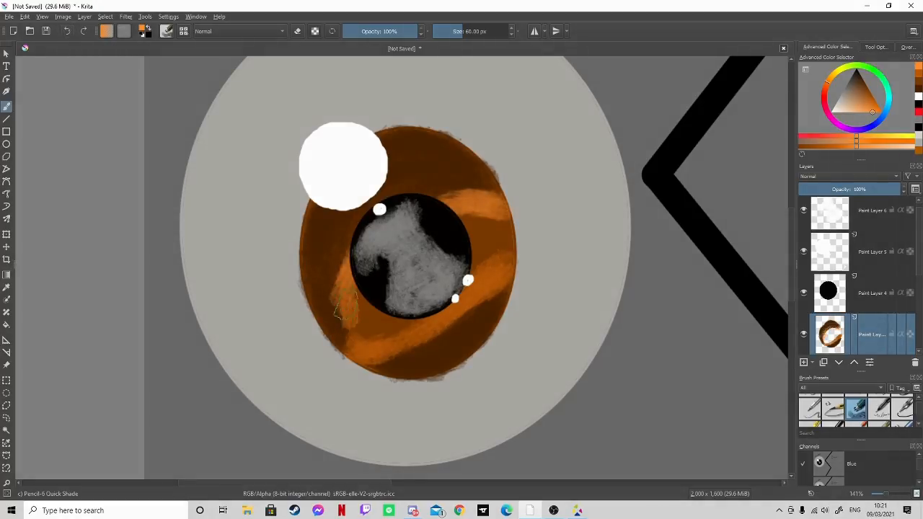
left_click(67, 31)
left_click(66, 31)
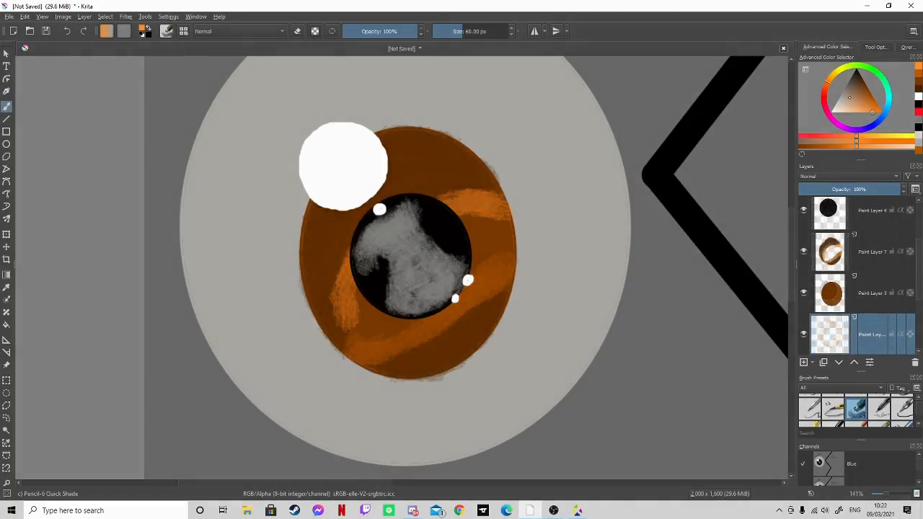
- Shade the eyeball's right and lower edges with a curved dark gray shadow using the 60 px Pencil-6 Quick Shade brush
left_click(852, 81)
left_click_drag(852, 81, 850, 80)
mouse_move(611, 138)
left_mouse_down()
mouse_move(613, 180)
mouse_move(599, 166)
mouse_move(593, 97)
mouse_move(615, 252)
left_mouse_up()
left_click_drag(846, 90, 847, 86)
mouse_move(574, 88)
left_mouse_down()
mouse_move(582, 206)
mouse_move(579, 148)
mouse_move(592, 184)
mouse_move(551, 313)
mouse_move(591, 256)
mouse_move(549, 328)
mouse_move(575, 288)
mouse_move(518, 345)
mouse_move(527, 329)
mouse_move(521, 355)
mouse_move(481, 373)
mouse_move(519, 358)
mouse_move(428, 403)
mouse_move(261, 368)
mouse_move(300, 387)
mouse_move(417, 400)
mouse_move(217, 338)
mouse_move(231, 364)
left_mouse_up()
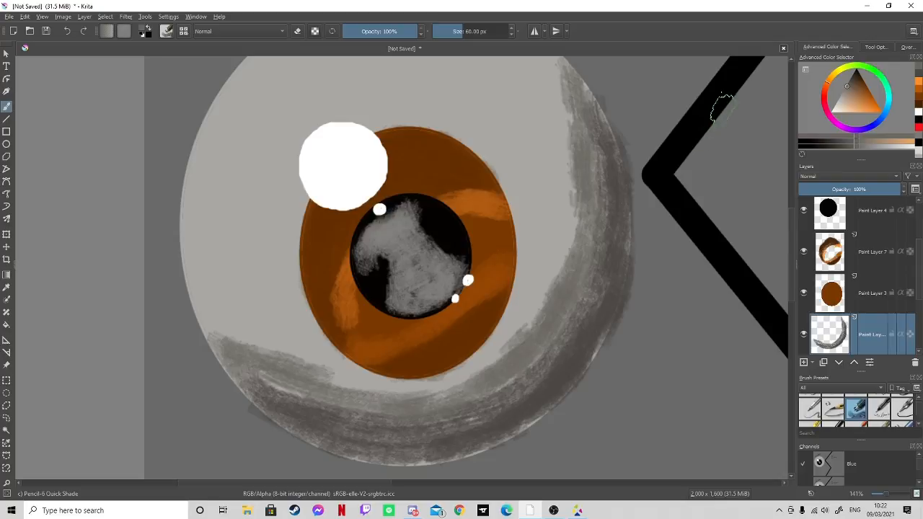
- Brush lighter gray along the shadow's inner edge and around the rest of the eyeball's rim to soften the shading
left_click(842, 93)
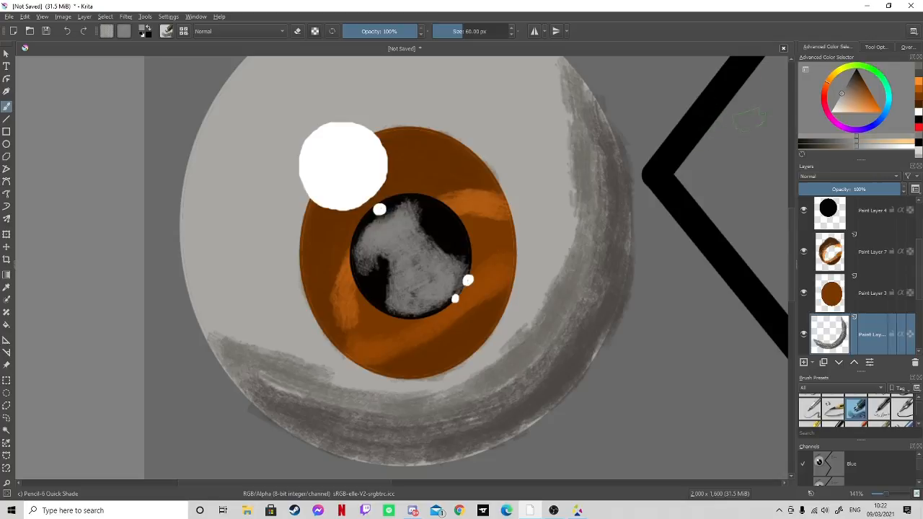
left_click_drag(841, 93, 840, 95)
mouse_move(555, 75)
left_mouse_down()
mouse_move(562, 220)
mouse_move(560, 176)
mouse_move(531, 270)
mouse_move(565, 204)
mouse_move(528, 312)
mouse_move(541, 263)
mouse_move(504, 341)
mouse_move(519, 314)
mouse_move(454, 362)
mouse_move(389, 390)
mouse_move(425, 383)
mouse_move(353, 380)
mouse_move(365, 377)
mouse_move(301, 363)
mouse_move(351, 378)
mouse_move(268, 341)
mouse_move(293, 357)
mouse_move(236, 345)
mouse_move(254, 349)
mouse_move(208, 319)
mouse_move(241, 338)
left_mouse_up()
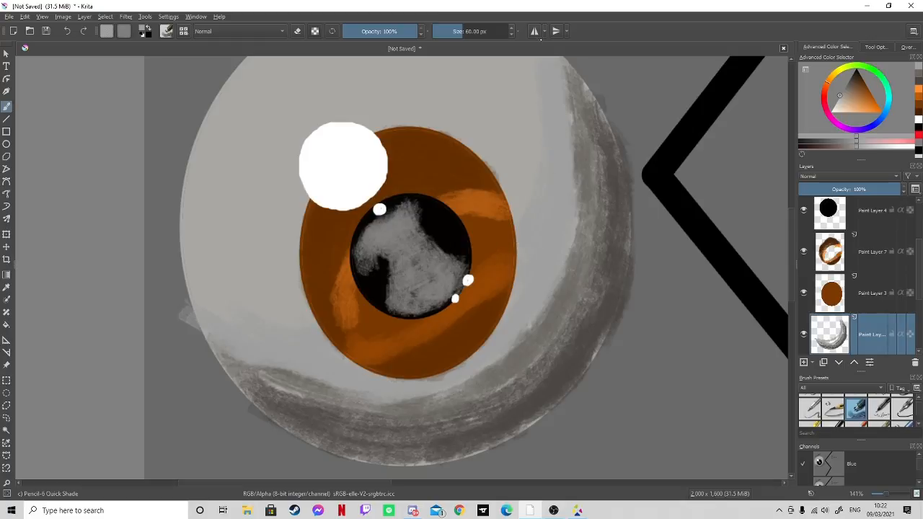
left_click_drag(795, 300, 797, 260)
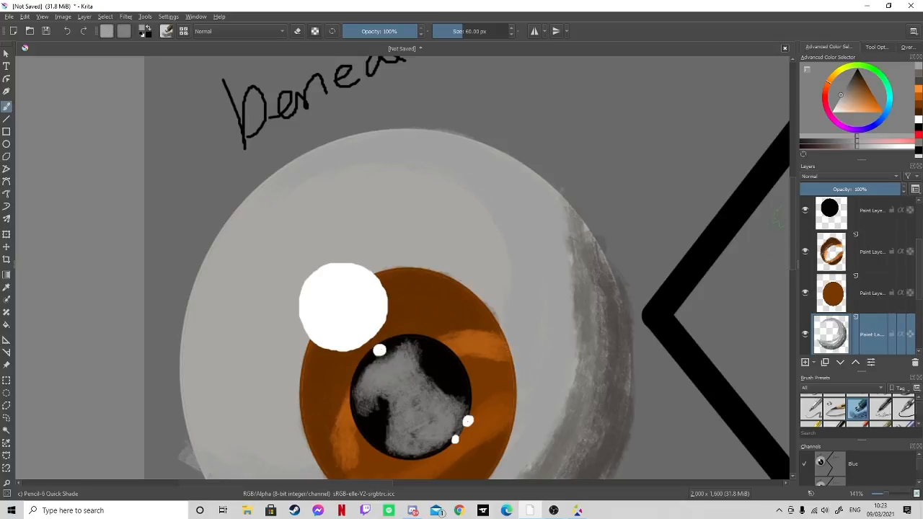
scroll(620, 231, "down", 3)
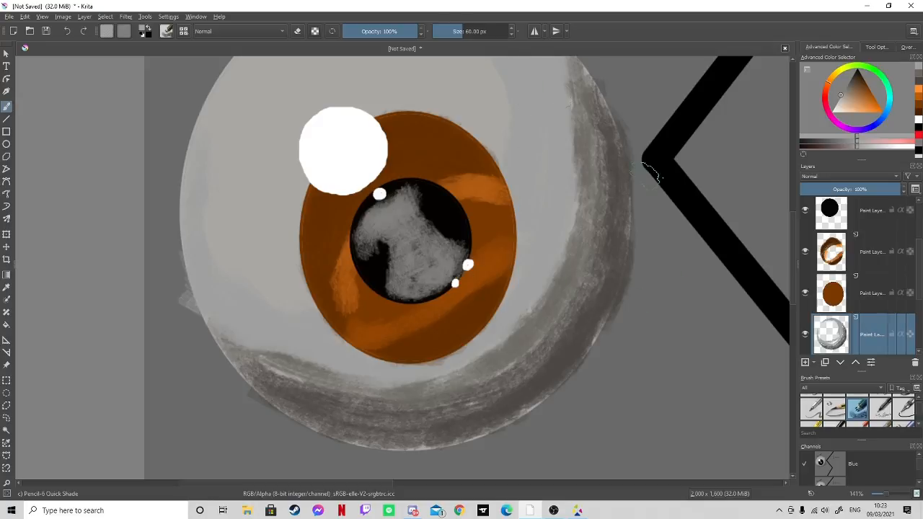
- Erase the gray shading that spills outside the eyeball's outline with the 50 px Eraser Circle brush
scroll(895, 408, "up", 3)
left_click(904, 405)
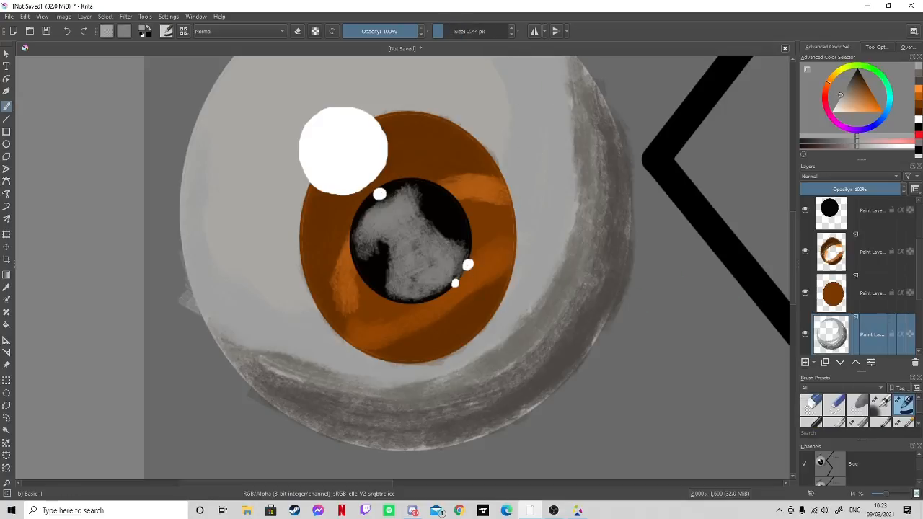
left_click(812, 404)
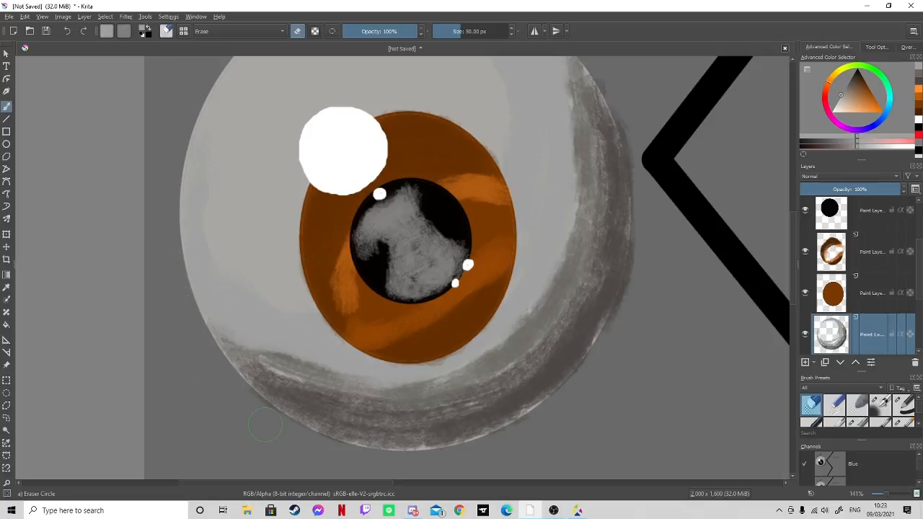
left_click_drag(288, 437, 333, 451)
mouse_move(652, 250)
left_mouse_down()
mouse_move(646, 262)
mouse_move(649, 211)
left_mouse_up()
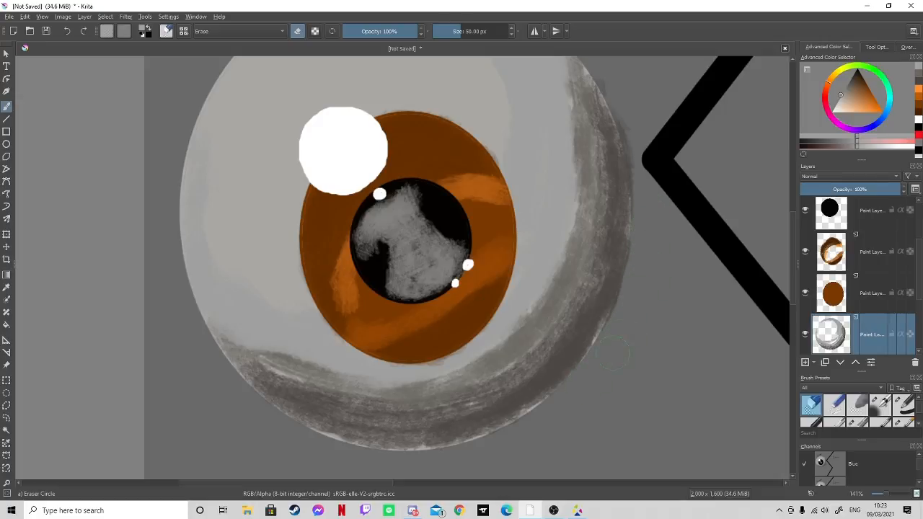
scroll(781, 250, "up", 3)
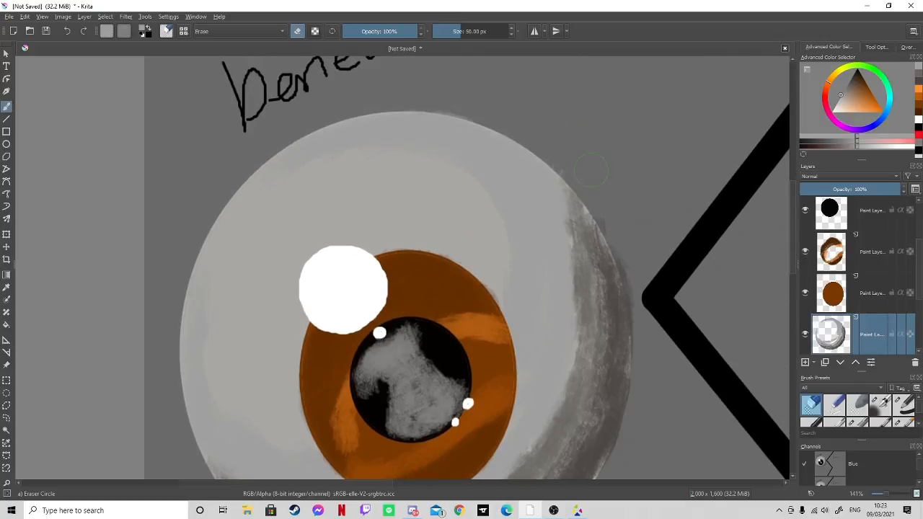
mouse_move(593, 190)
left_mouse_down()
mouse_move(640, 270)
mouse_move(630, 241)
mouse_move(647, 332)
mouse_move(637, 416)
left_mouse_up()
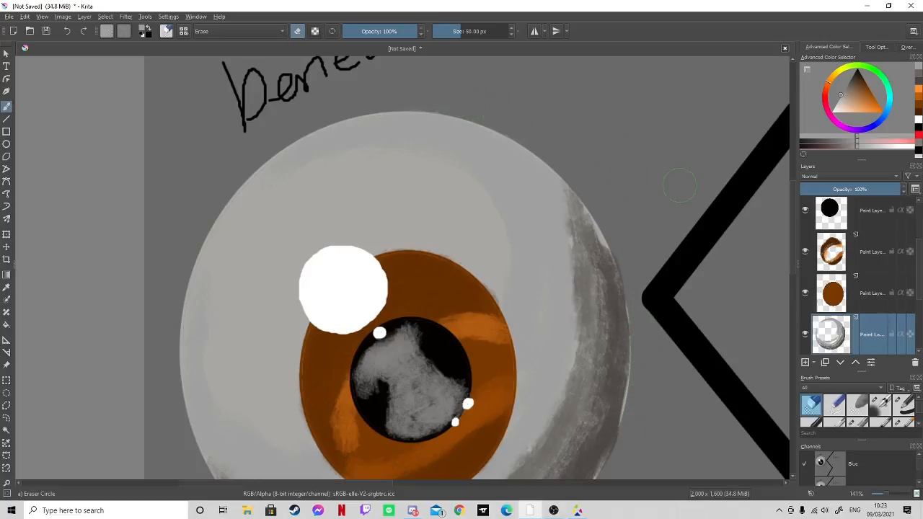
- Lower the eyeball shading layer's opacity to 67%
left_click_drag(886, 494, 881, 494)
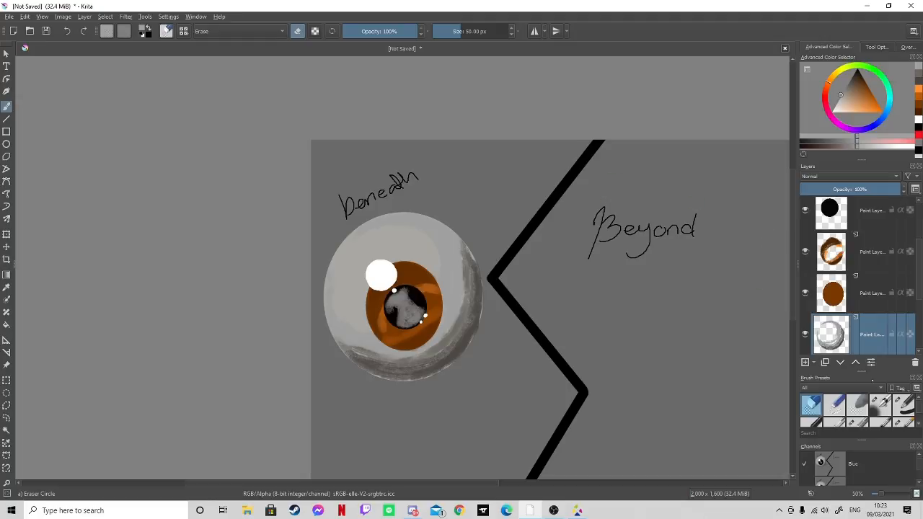
left_click(870, 362)
left_click_drag(417, 217, 421, 216)
left_click(527, 299)
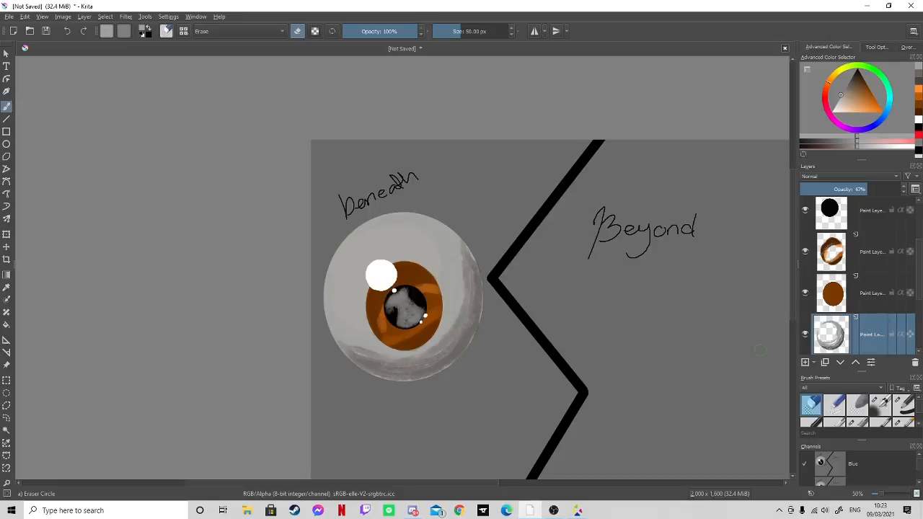
scroll(551, 275, "down", 3)
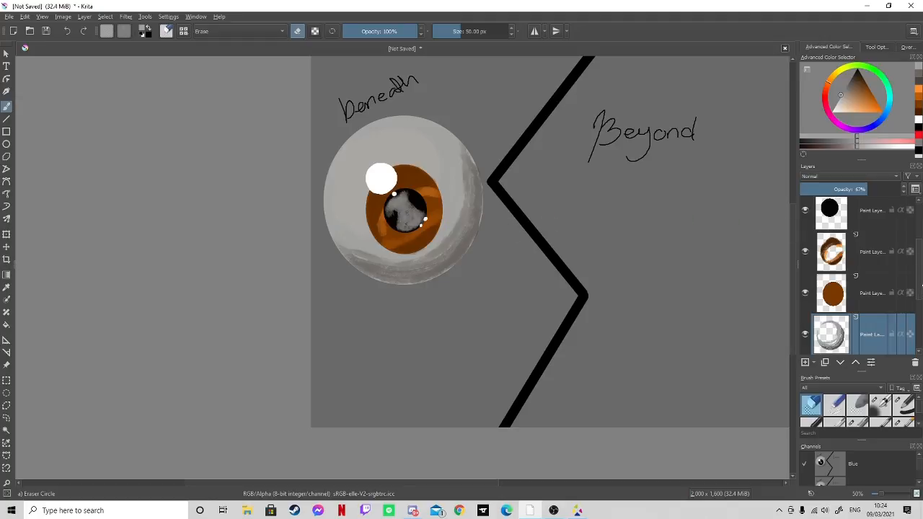
scroll(909, 328, "up", 2)
scroll(909, 328, "down", 5)
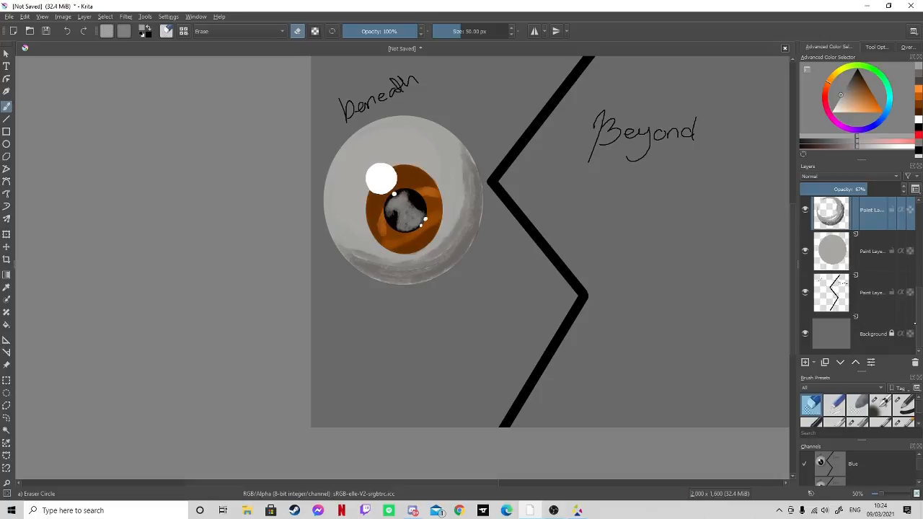
- Add a new paint layer directly above the background layer
mouse_move(916, 326)
left_mouse_down()
mouse_move(916, 299)
mouse_move(917, 327)
left_mouse_up()
left_click(882, 323)
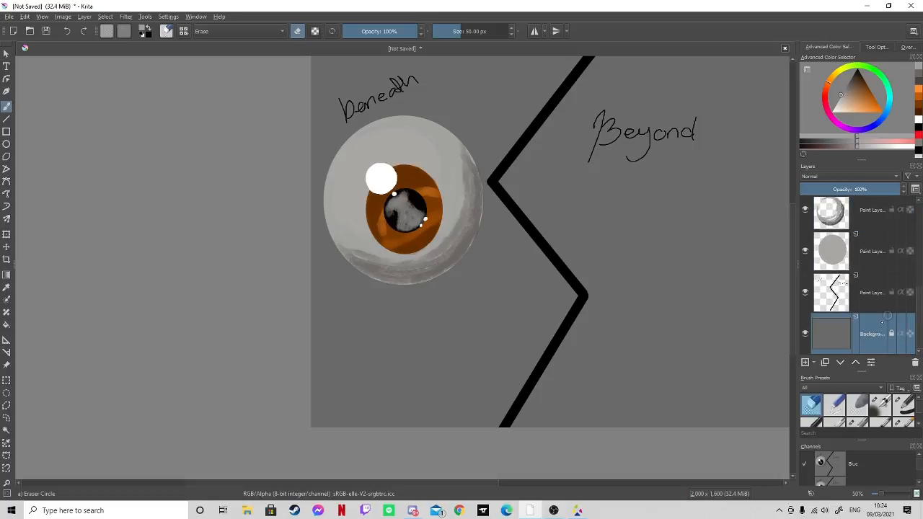
left_click(806, 362)
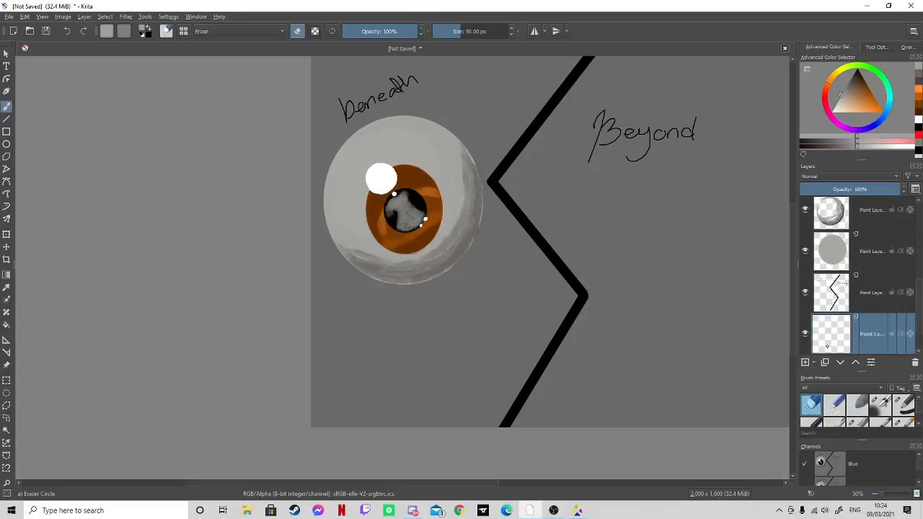
- Hide all the layers that make up the eyeball, including its base, shading, iris, pupil, reflection and highlights
left_click(805, 252)
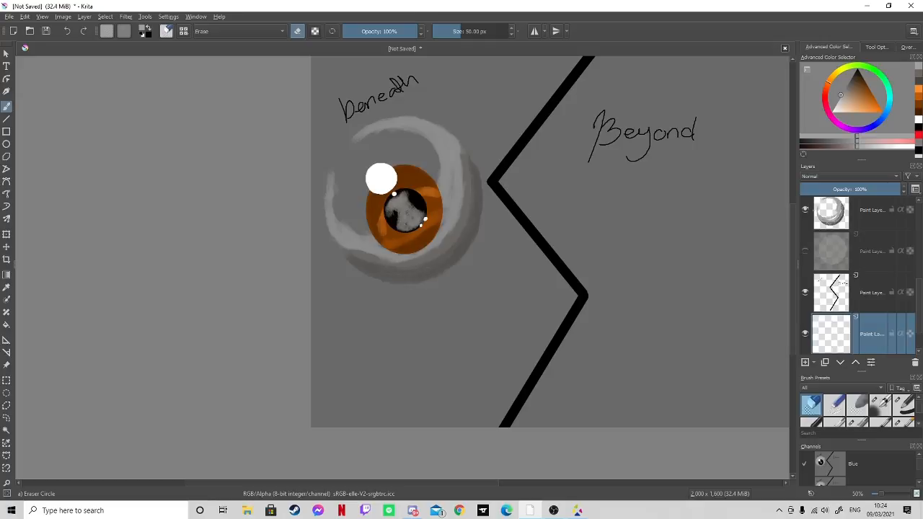
left_click(805, 209)
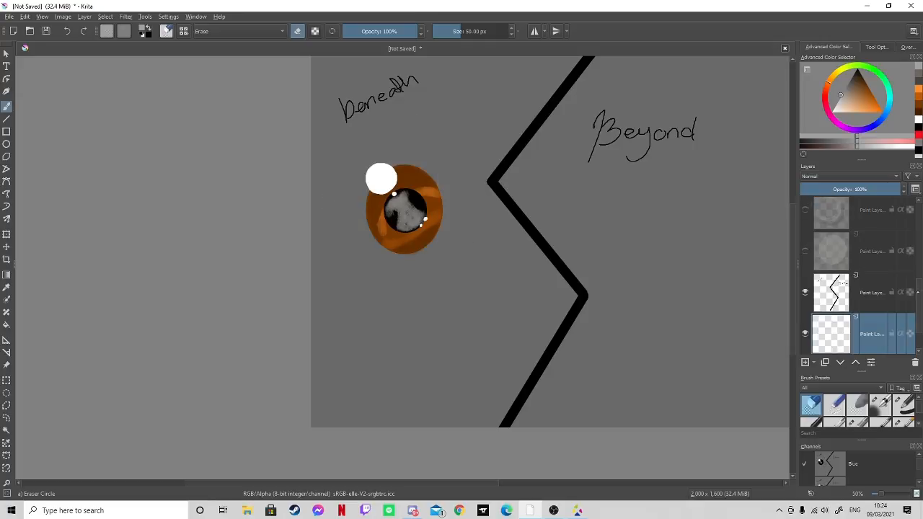
scroll(858, 274, "up", 2)
left_click(805, 254)
left_click(806, 213)
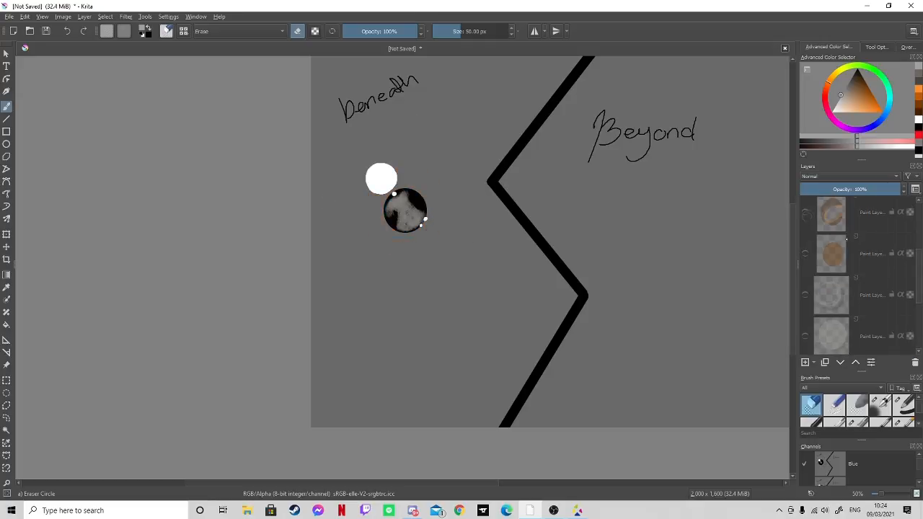
scroll(898, 296, "up", 2)
left_click(806, 259)
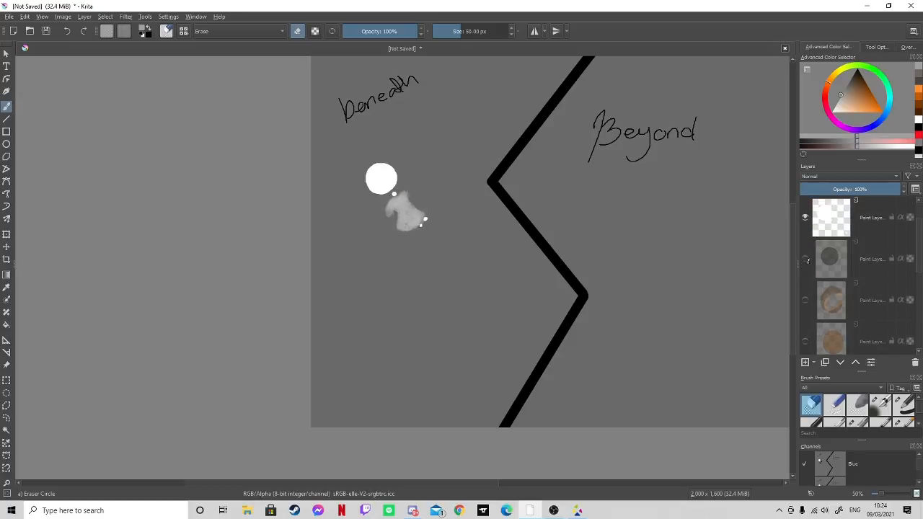
left_click(806, 218)
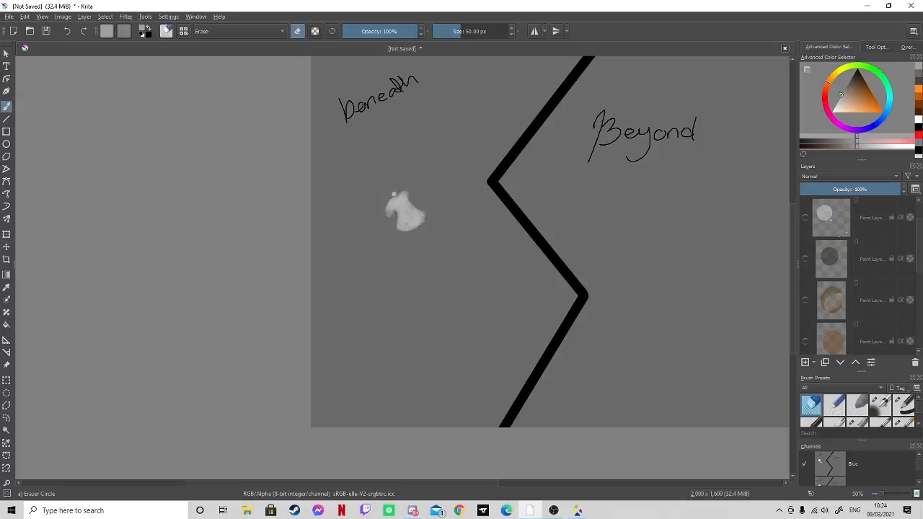
scroll(913, 219, "up", 1)
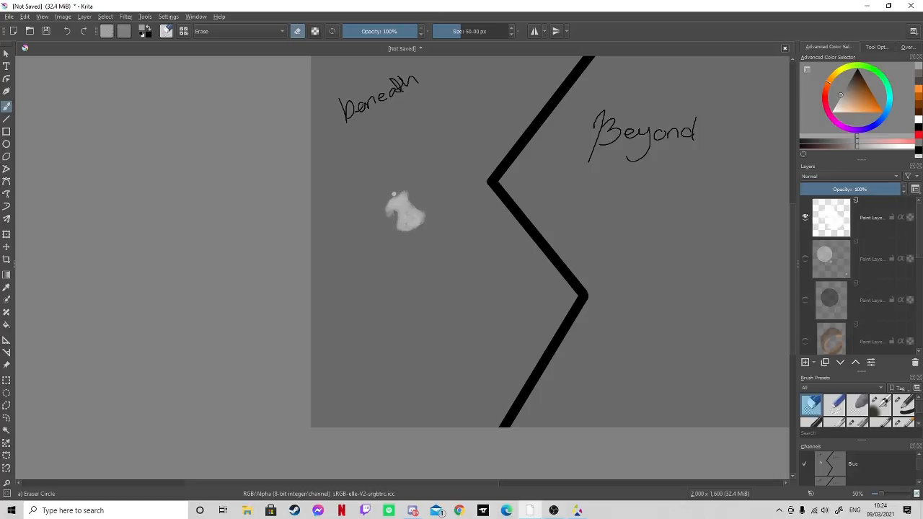
left_click(805, 217)
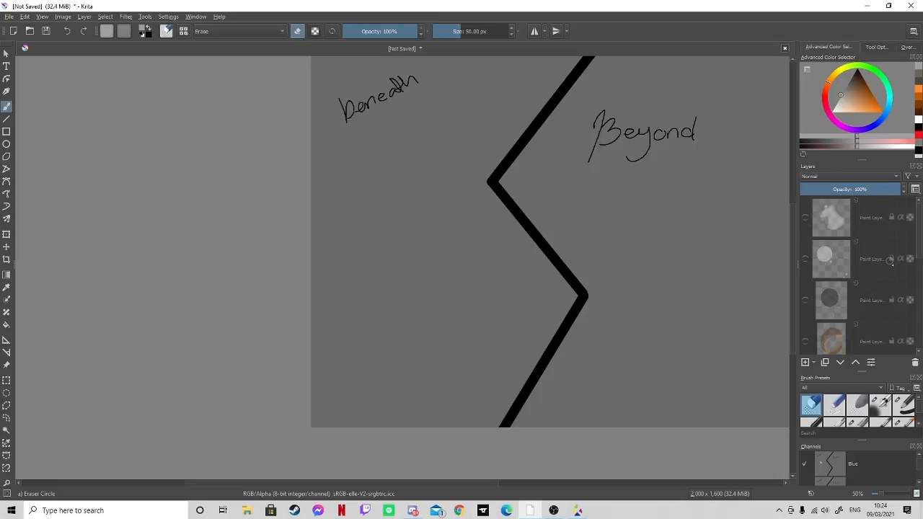
- Lock the hidden eyeball layers and the zigzag and lettering layer against editing
scroll(914, 261, "down", 4)
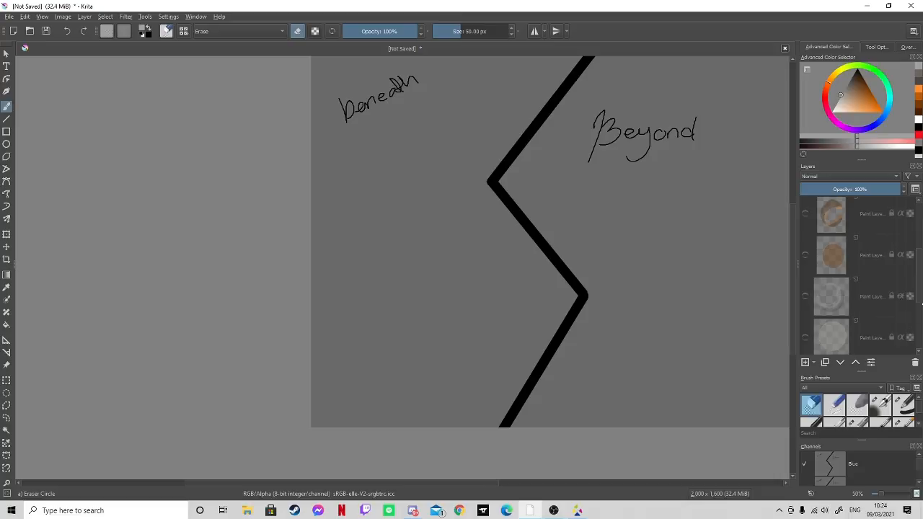
scroll(859, 274, "down", 3)
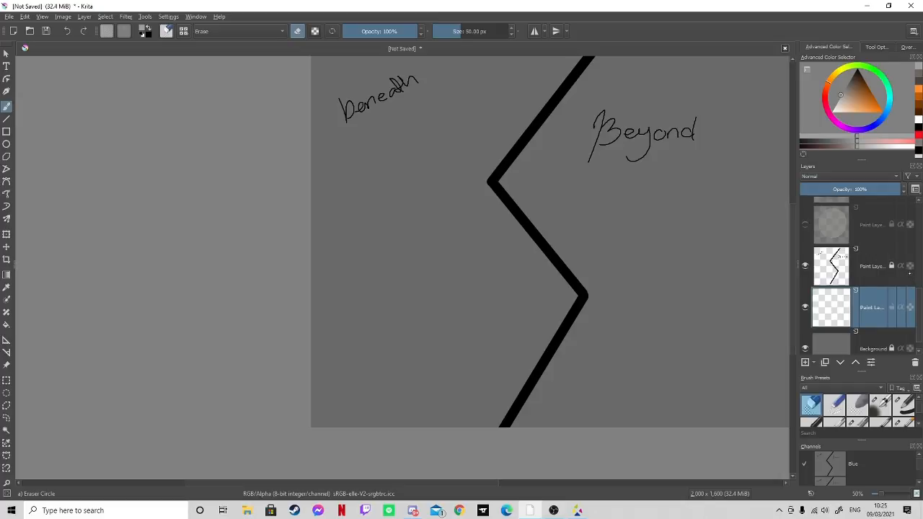
- Outline a stepped horizontal band across the "beneath" half up to the zigzag, using muted brown lines with the Basic-1 brush at 2.44 px
mouse_move(908, 273)
mouse_move(794, 238)
left_mouse_down()
mouse_move(797, 220)
mouse_move(798, 229)
left_mouse_up()
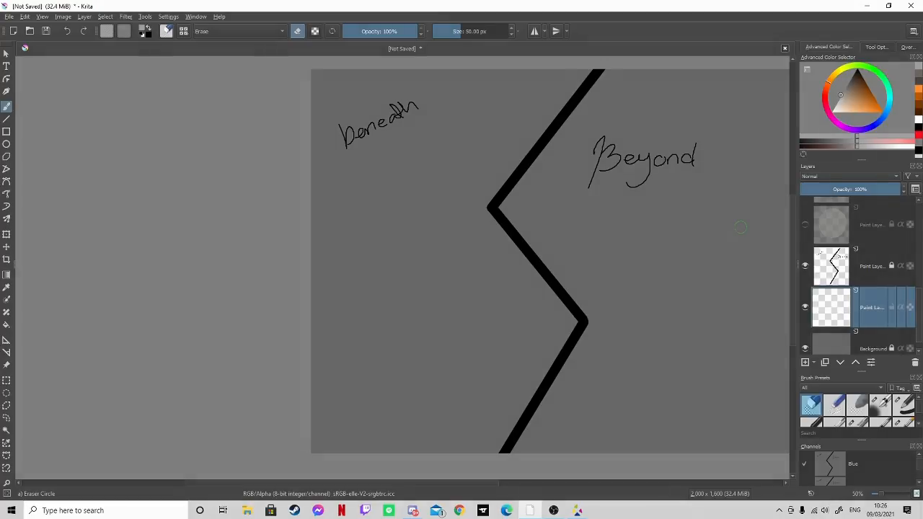
mouse_move(842, 98)
left_mouse_down()
mouse_move(876, 105)
mouse_move(855, 88)
left_mouse_up()
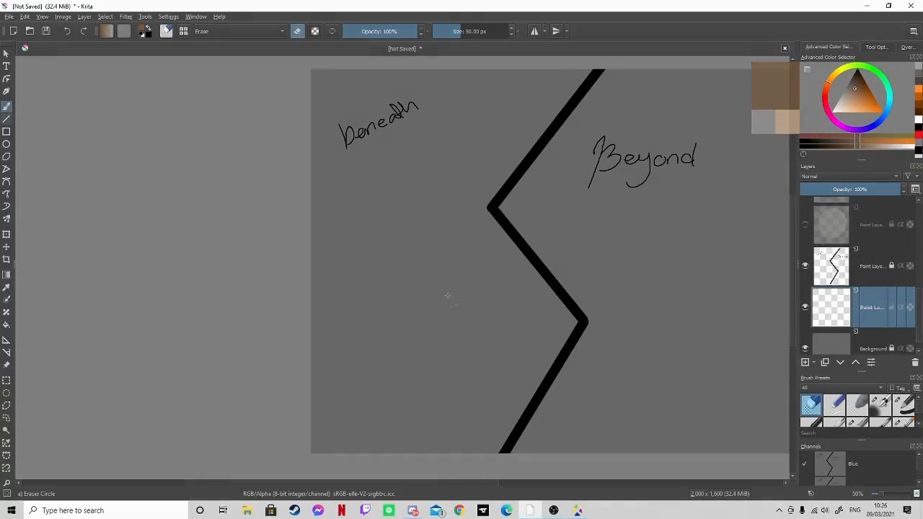
key("v")
left_click_drag(382, 303, 473, 303)
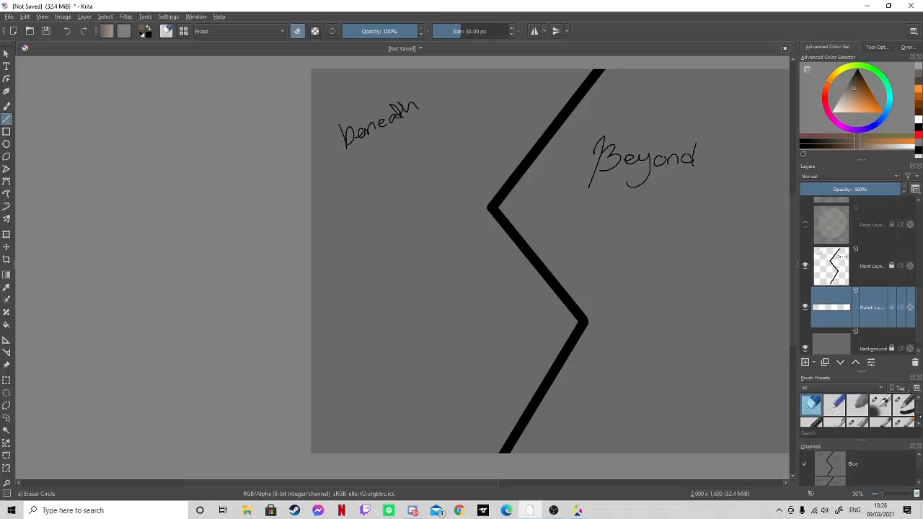
left_click(904, 402)
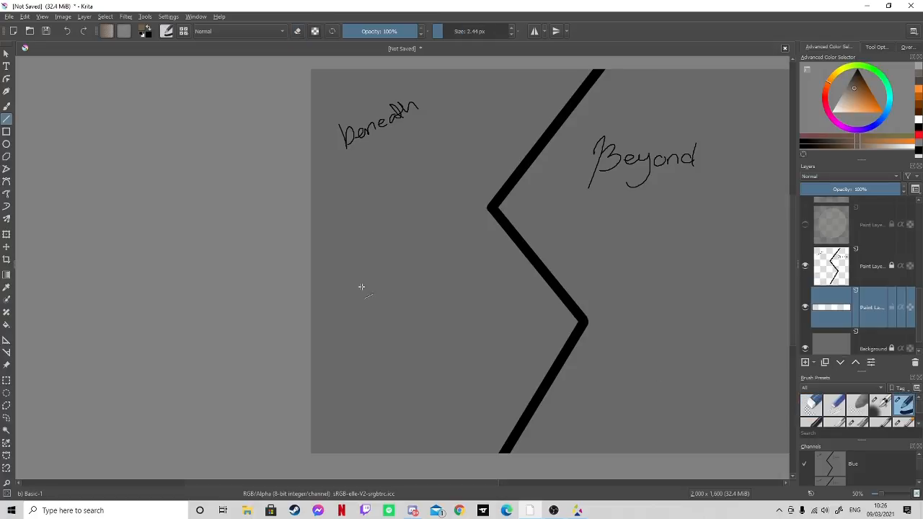
left_click_drag(289, 308, 455, 308)
left_click_drag(476, 322, 578, 323)
left_click_drag(309, 325, 450, 325)
left_click_drag(464, 336, 577, 334)
- Try to flood-fill the outlined band with the muted brown, and undo the fill
left_click(7, 325)
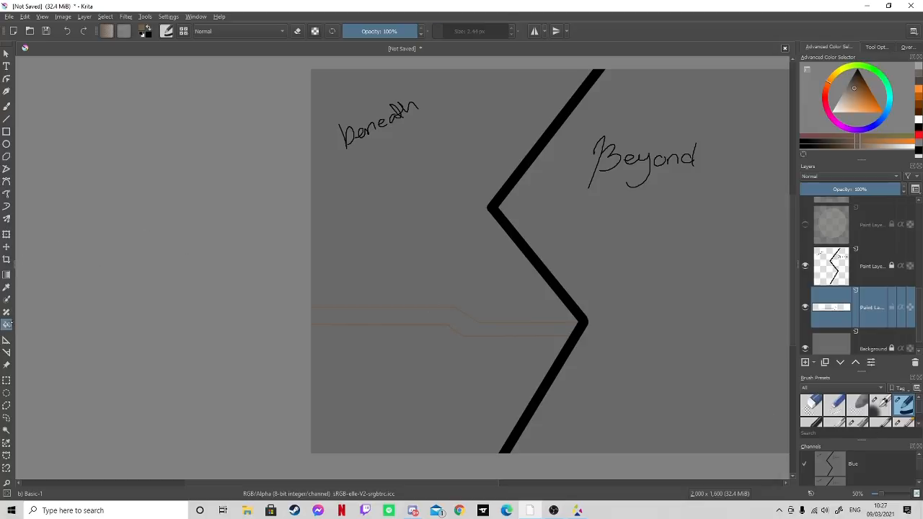
left_click(353, 318)
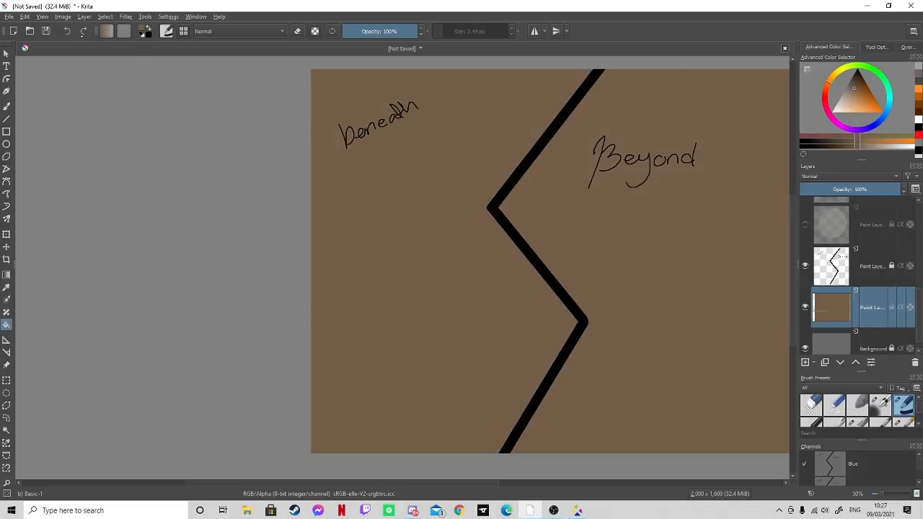
left_click(67, 31)
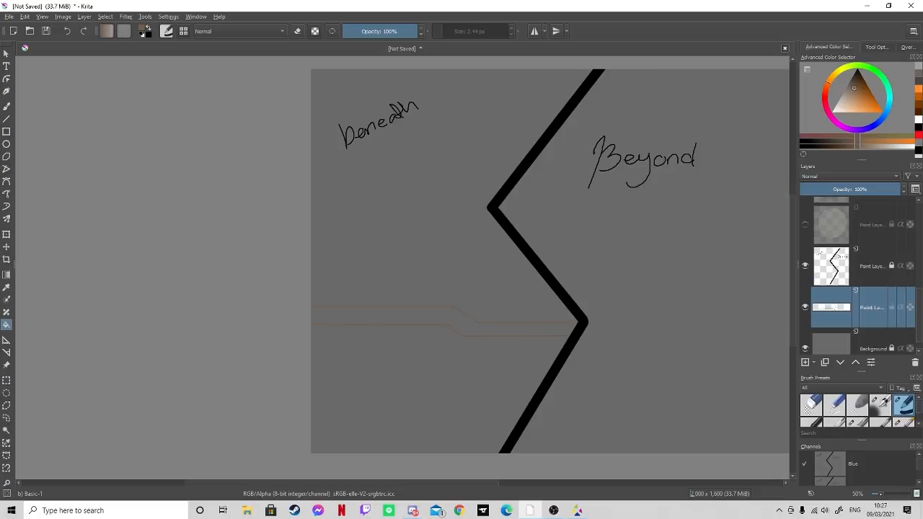
- Paint the left stretch of the outlined band solid brown with the freehand Basic-1 brush at 27.35 px
left_click_drag(881, 494, 888, 494)
left_click_drag(793, 305, 785, 341)
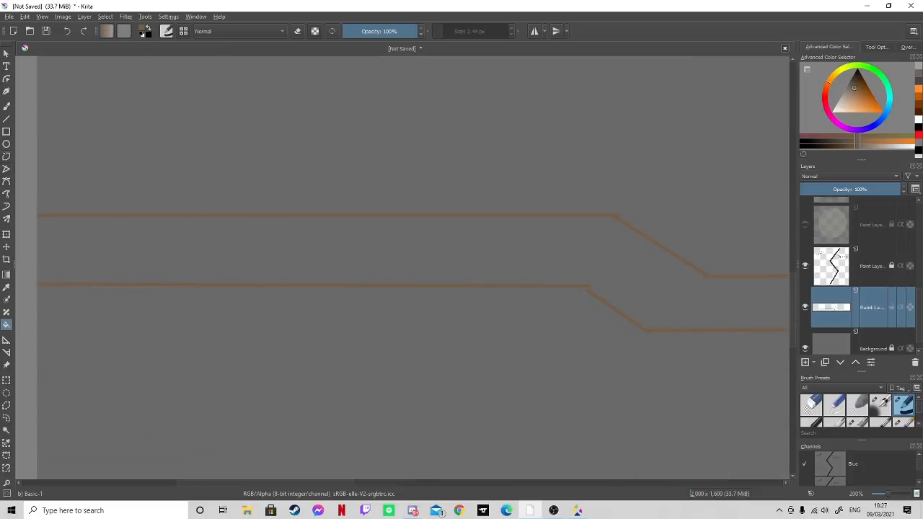
left_click(6, 106)
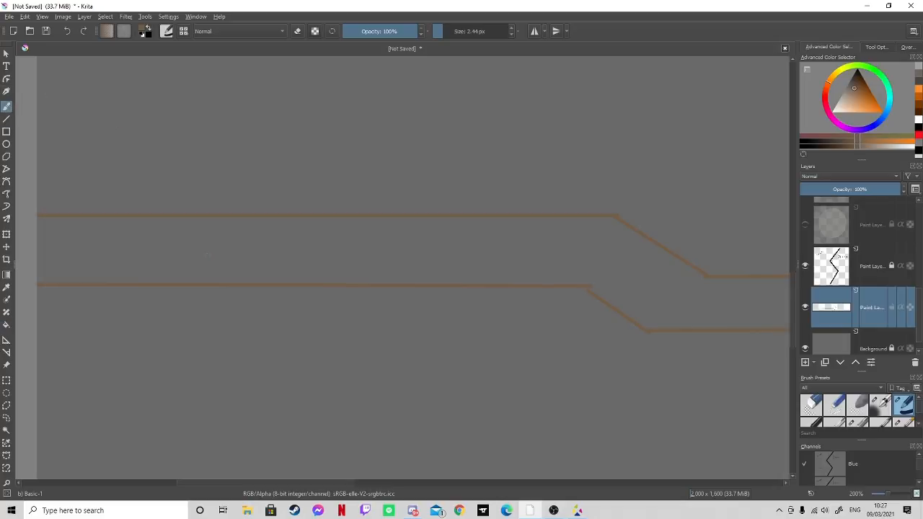
left_click(455, 31)
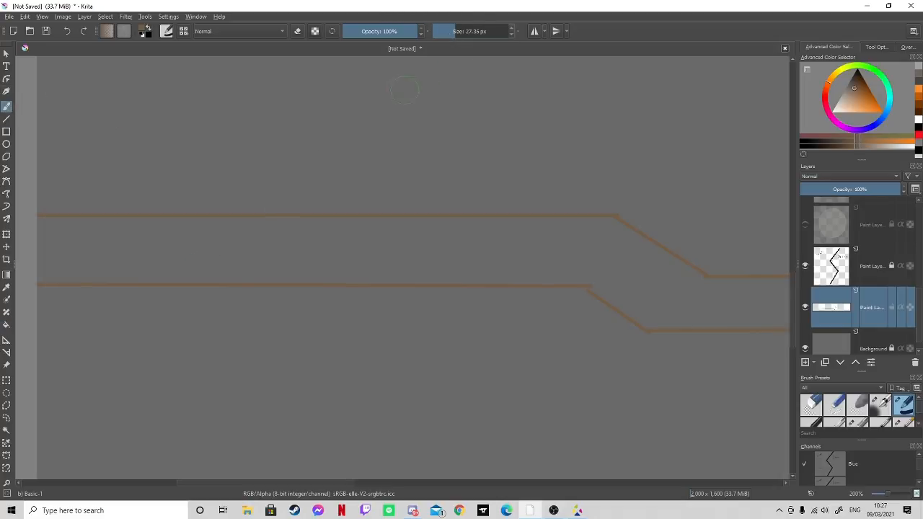
mouse_move(314, 240)
left_mouse_down()
mouse_move(313, 254)
mouse_move(330, 244)
mouse_move(315, 272)
mouse_move(339, 271)
mouse_move(279, 271)
mouse_move(433, 271)
mouse_move(441, 231)
left_mouse_up()
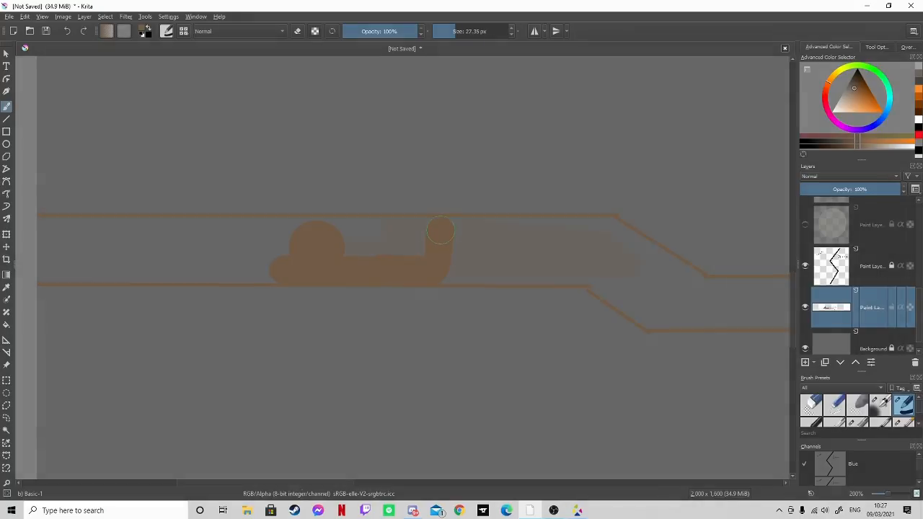
left_click_drag(294, 484, 241, 484)
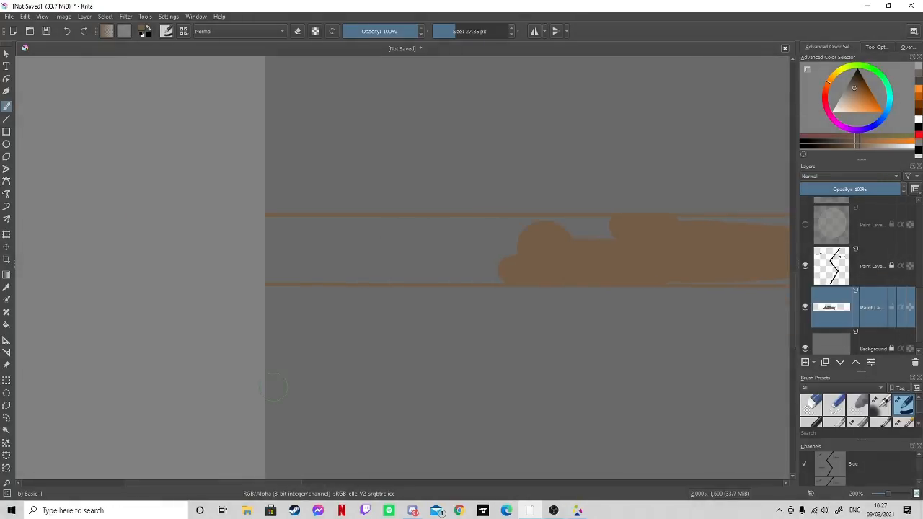
mouse_move(269, 251)
left_mouse_down()
mouse_move(630, 240)
mouse_move(603, 224)
mouse_move(283, 228)
mouse_move(305, 229)
left_mouse_up()
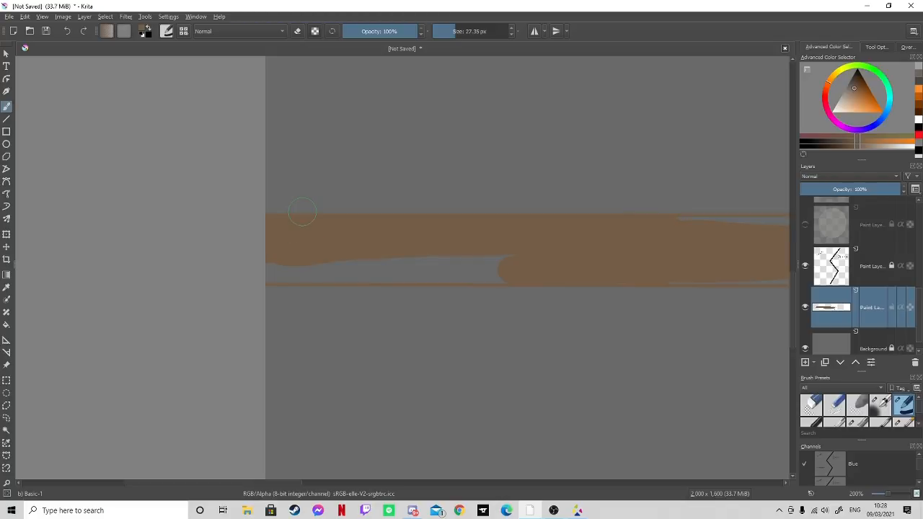
mouse_move(526, 278)
left_mouse_down()
mouse_move(495, 268)
mouse_move(267, 271)
left_mouse_up()
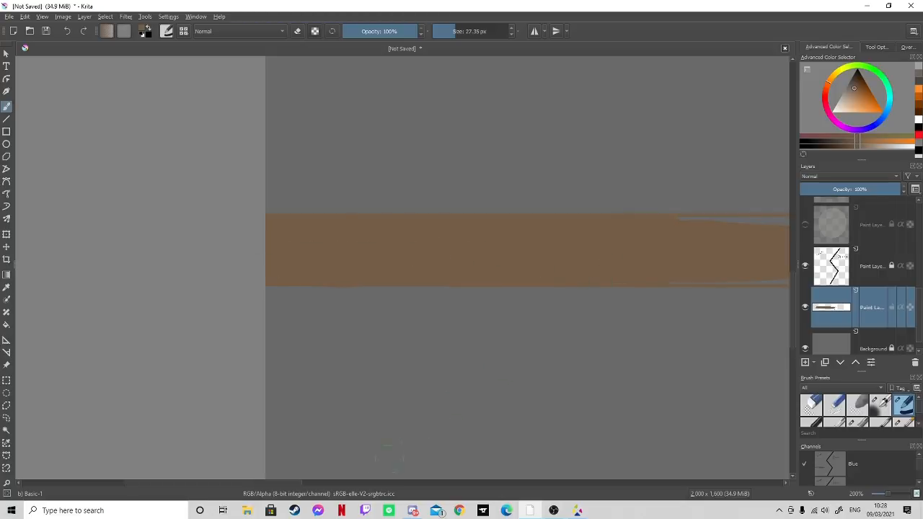
- Paint the band's sloped step and right stretch brown up to the zigzag, covering the remaining gaps along its edges
left_click_drag(298, 484, 445, 483)
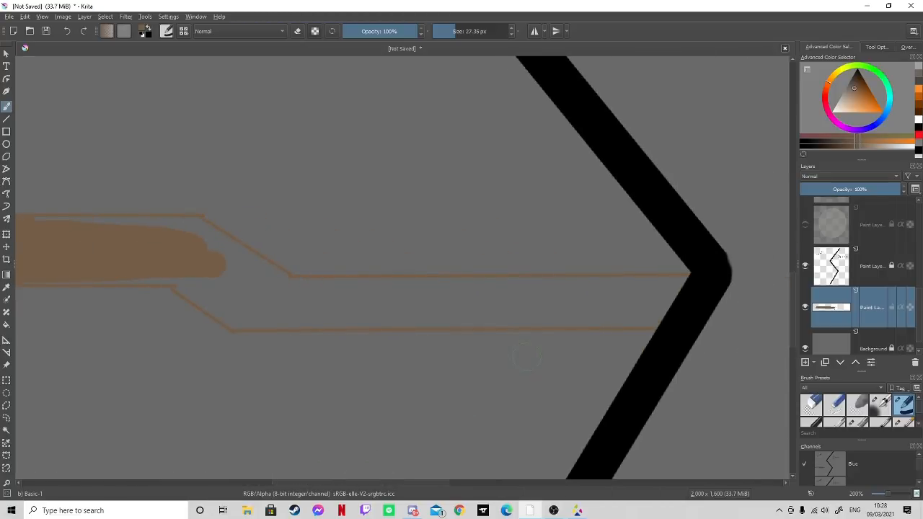
mouse_move(576, 300)
left_mouse_down()
mouse_move(690, 291)
mouse_move(382, 293)
left_mouse_up()
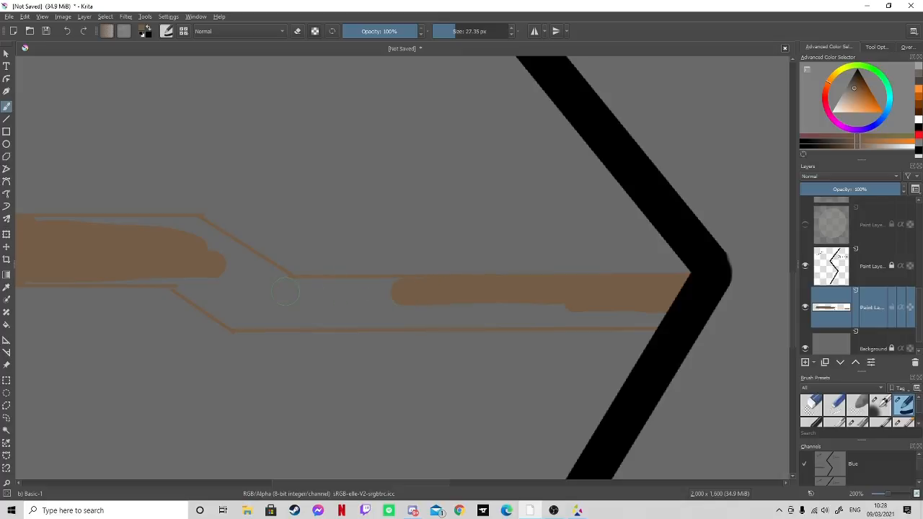
left_click_drag(286, 292, 417, 294)
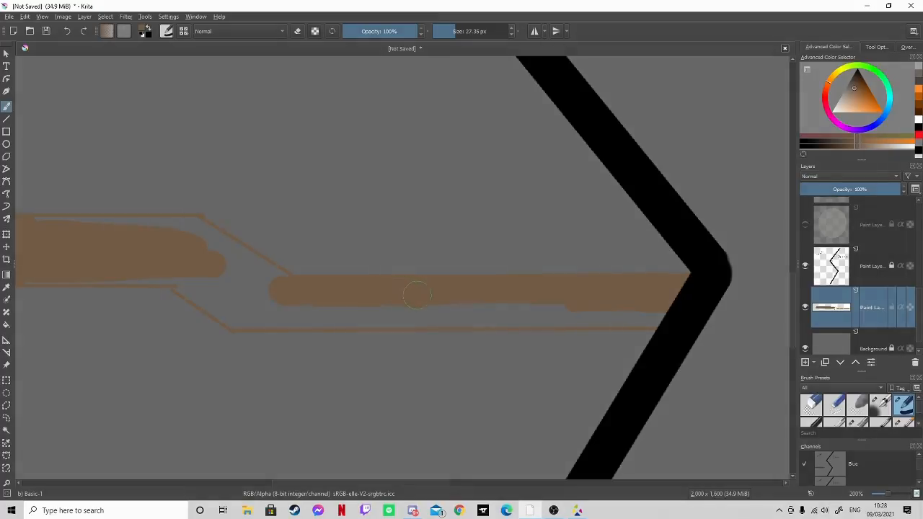
mouse_move(209, 268)
left_mouse_down()
mouse_move(249, 290)
mouse_move(207, 256)
mouse_move(255, 282)
mouse_move(215, 251)
mouse_move(251, 273)
mouse_move(221, 251)
mouse_move(230, 254)
mouse_move(290, 292)
mouse_move(204, 249)
mouse_move(189, 230)
mouse_move(237, 261)
left_mouse_up()
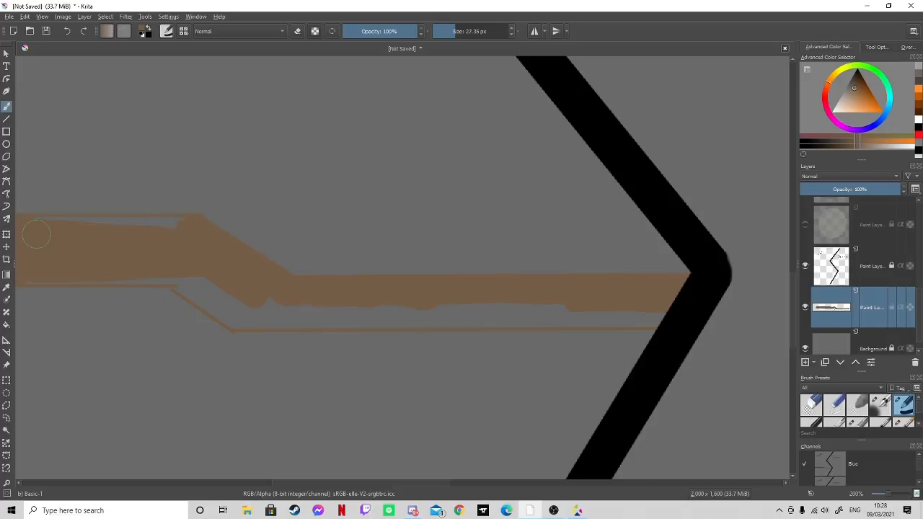
mouse_move(36, 235)
left_mouse_down()
mouse_move(140, 233)
mouse_move(108, 244)
mouse_move(155, 227)
mouse_move(176, 230)
left_mouse_up()
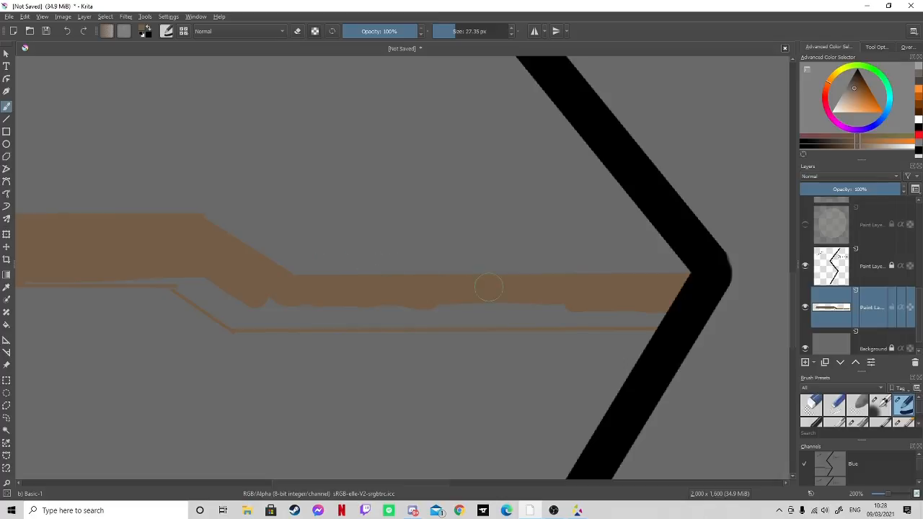
left_click_drag(442, 317, 666, 313)
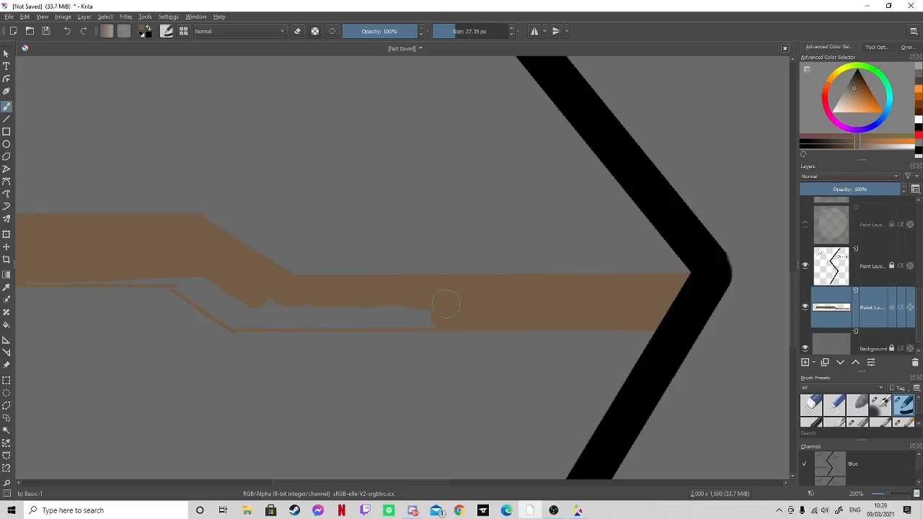
mouse_move(442, 310)
left_mouse_down()
mouse_move(387, 316)
mouse_move(402, 292)
left_mouse_up()
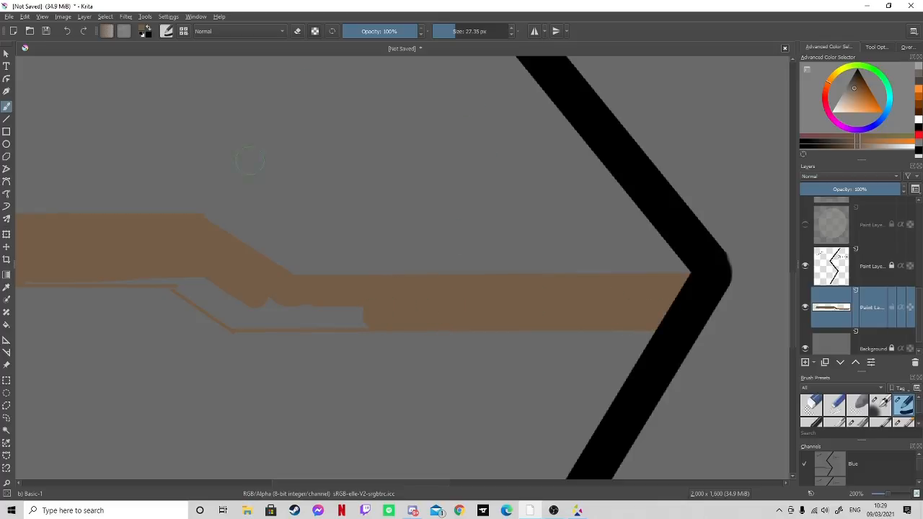
mouse_move(249, 306)
left_mouse_down()
mouse_move(175, 270)
mouse_move(238, 317)
mouse_move(303, 311)
mouse_move(240, 300)
mouse_move(194, 264)
mouse_move(258, 309)
mouse_move(246, 303)
mouse_move(378, 311)
mouse_move(244, 315)
mouse_move(315, 317)
left_mouse_up()
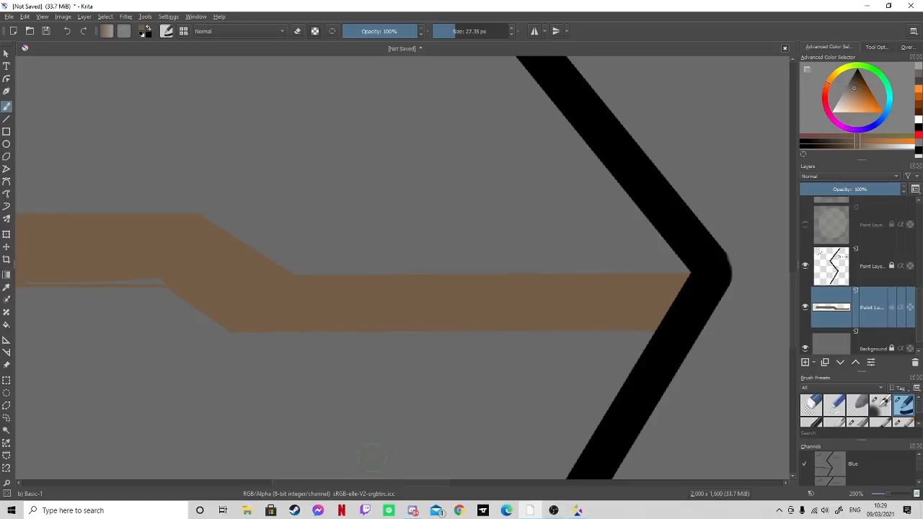
left_click_drag(421, 483, 340, 482)
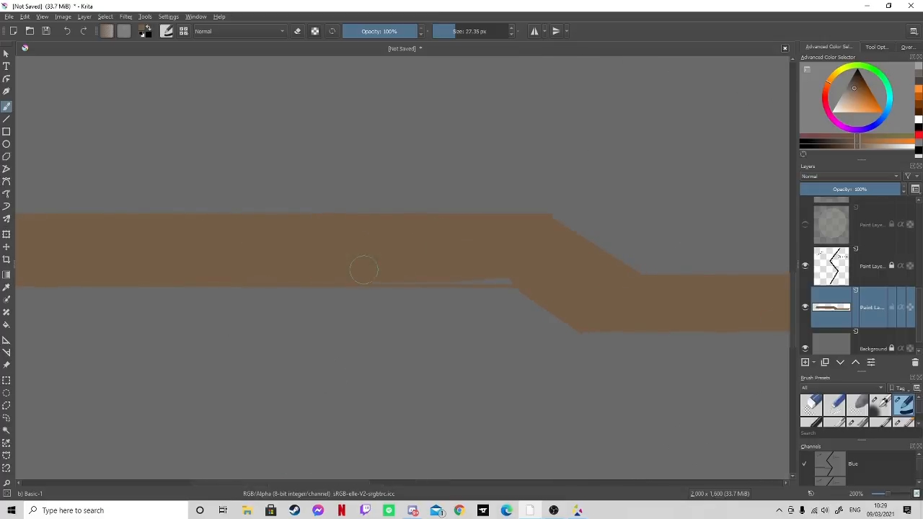
mouse_move(361, 264)
left_mouse_down()
mouse_move(524, 274)
mouse_move(308, 269)
left_mouse_up()
- Add a new paint layer above the brown band and choose a darker brown for the Line tool
left_click_drag(889, 494, 881, 494)
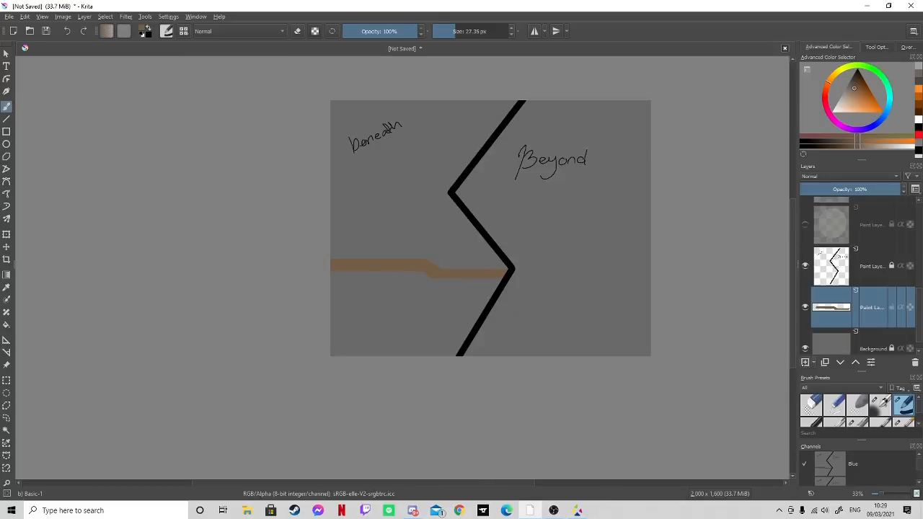
left_click(805, 362)
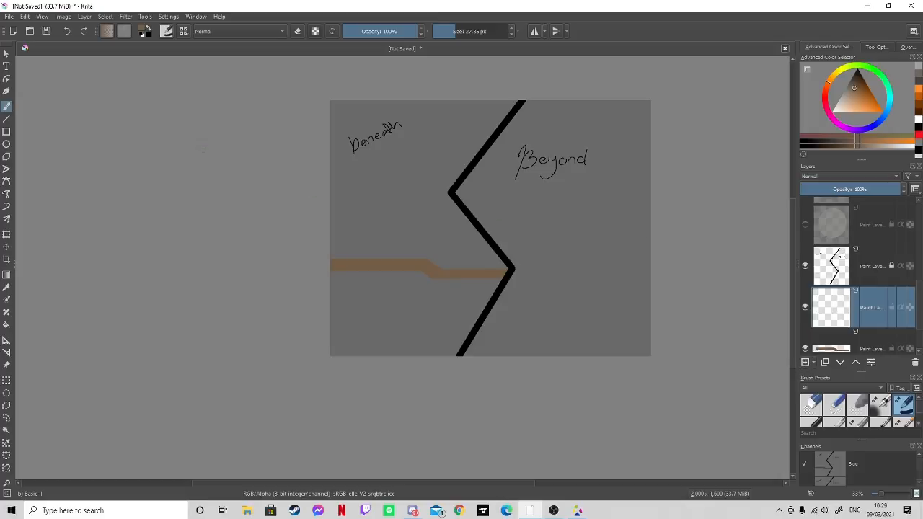
left_click(7, 119)
left_click(857, 88)
left_click_drag(858, 86, 862, 78)
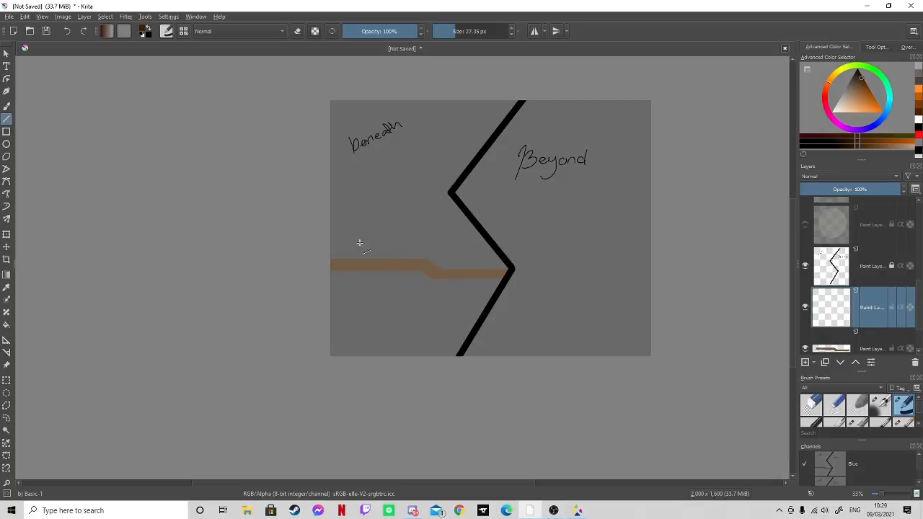
key("ctrl+plus")
key("ctrl+plus")
key("ctrl+plus")
key("ctrl+plus")
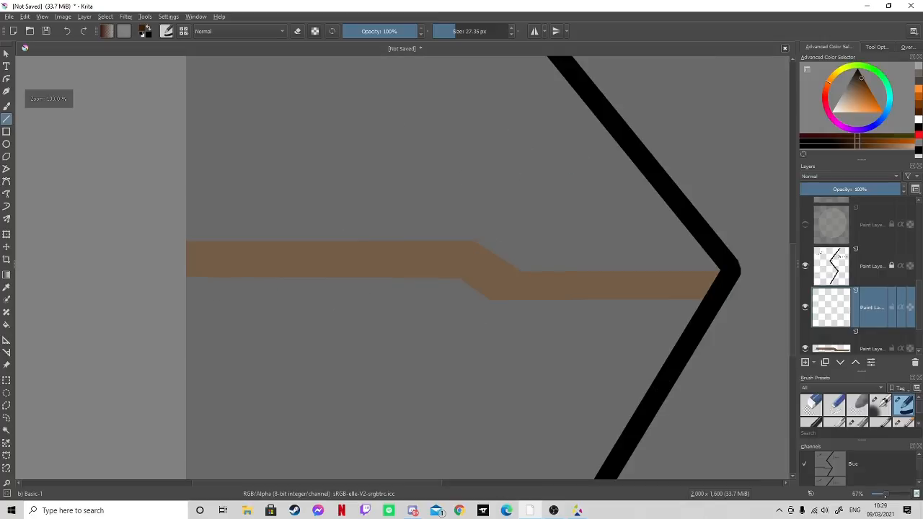
left_click_drag(795, 322, 797, 299)
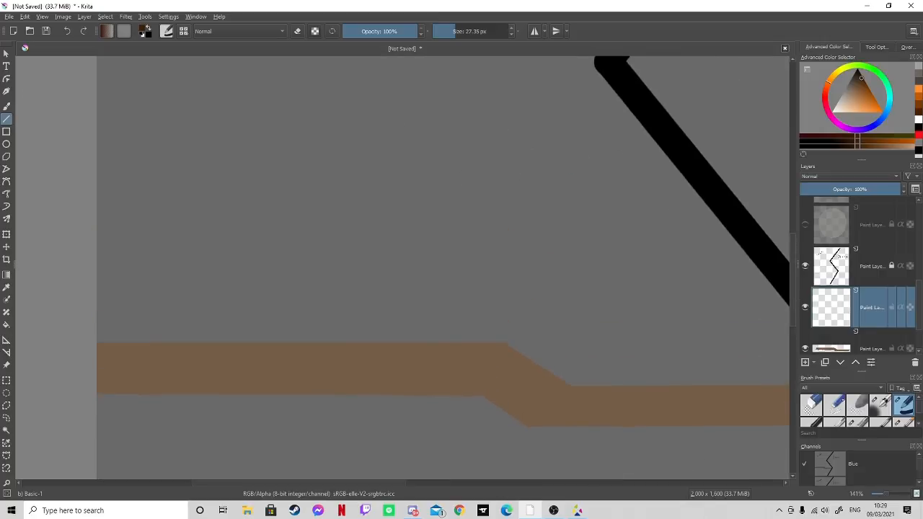
key("ctrl+minus")
key("ctrl+minus")
key("ctrl+minus")
key("ctrl+minus")
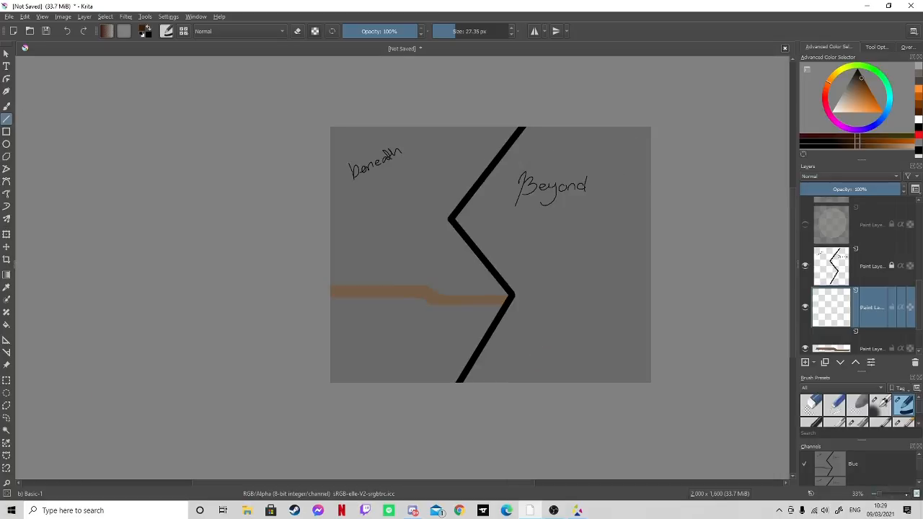
- Try a dark brown horizontal handrail line above the band at 27.35 px, and undo it
key("ctrl+plus")
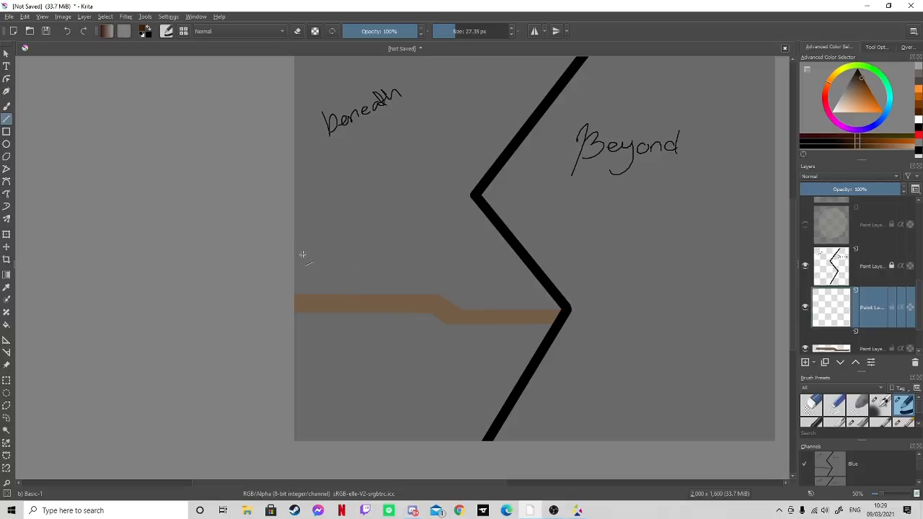
mouse_move(290, 254)
left_mouse_down()
mouse_move(459, 251)
mouse_move(440, 253)
left_mouse_up()
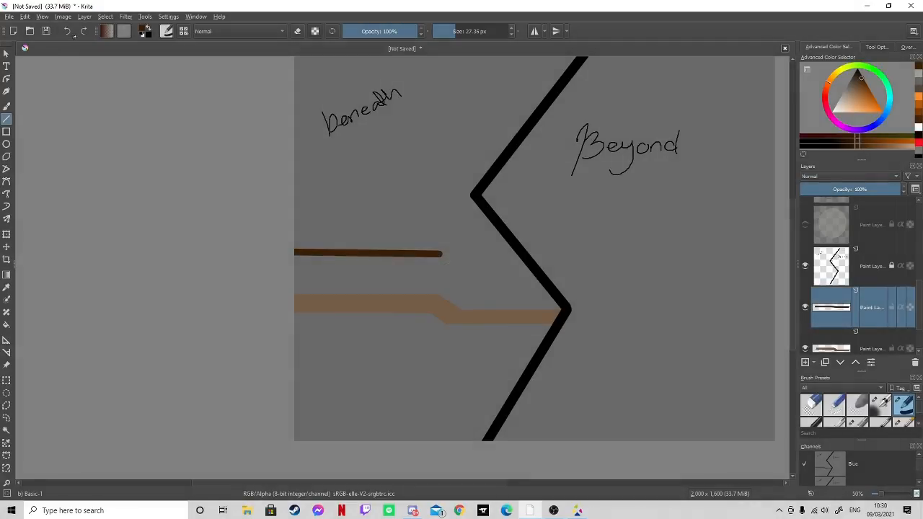
key("ctrl+z")
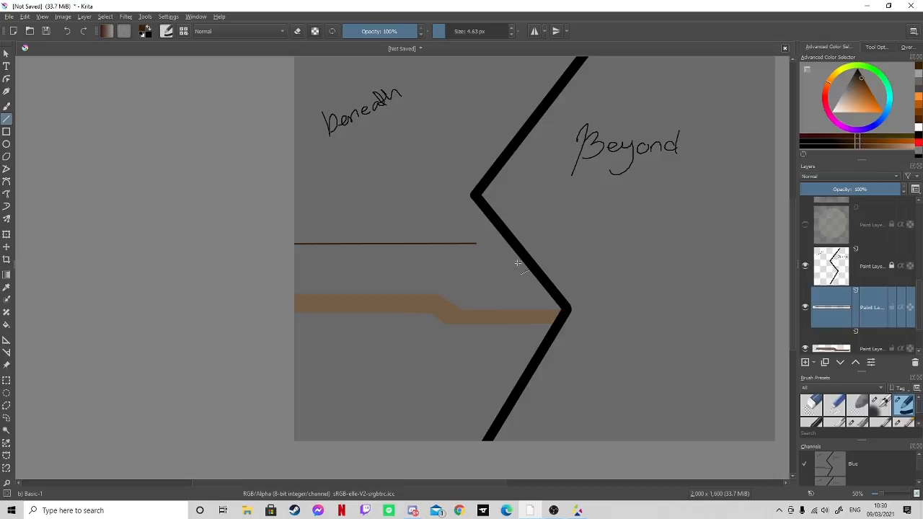
- Draw the handrail's lower stretch up to the zigzag and its sloped connecting stretch with 4.63 px dark brown lines
left_click_drag(481, 267, 540, 265)
left_click_drag(430, 245, 482, 266)
key("ctrl+z")
left_click_drag(429, 244, 461, 259)
left_click(66, 31)
left_click_drag(456, 254, 481, 266)
- Set up freehand erasing with the Eraser Circle preset at 11% opacity
left_click_drag(881, 496, 887, 495)
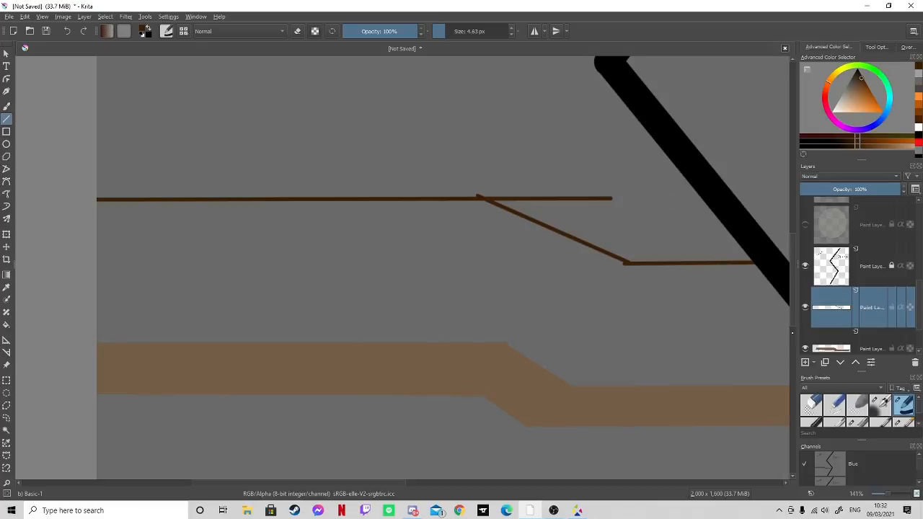
left_click(810, 403)
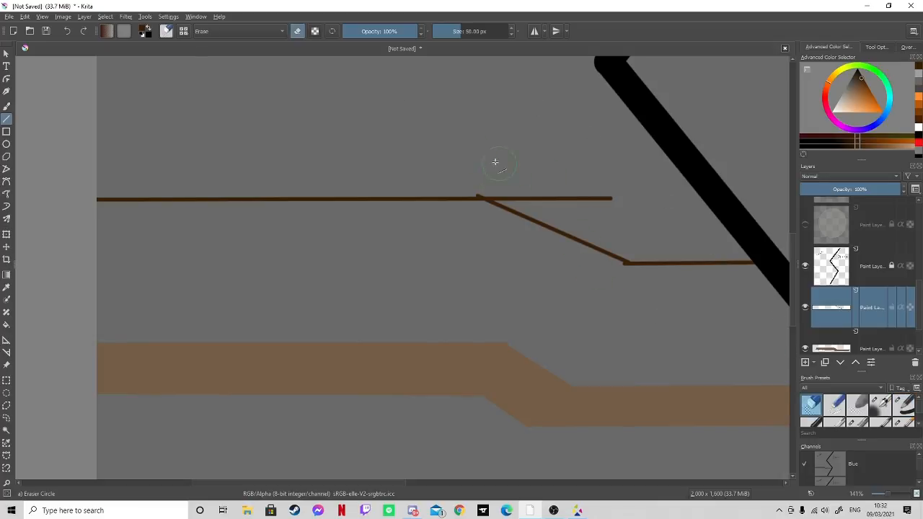
left_click(6, 107)
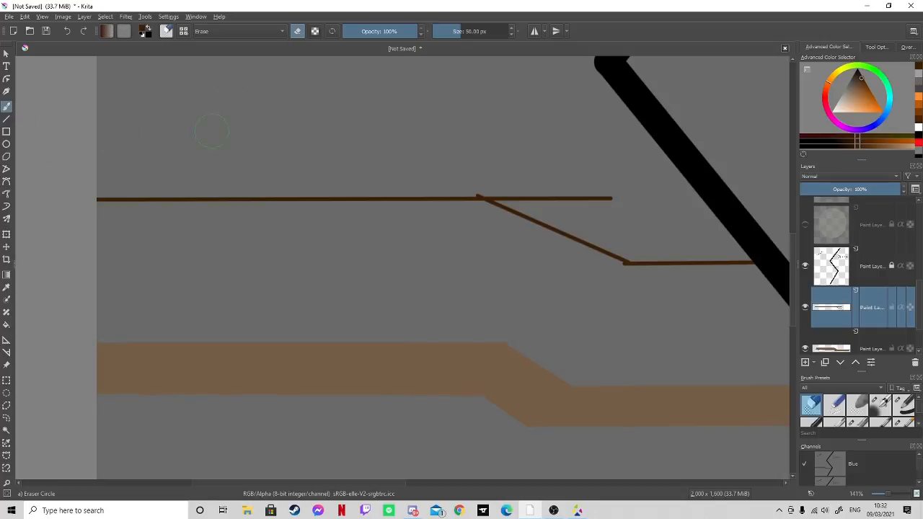
left_click(401, 31)
key("i")
key("i")
key("i")
key("i")
key("i")
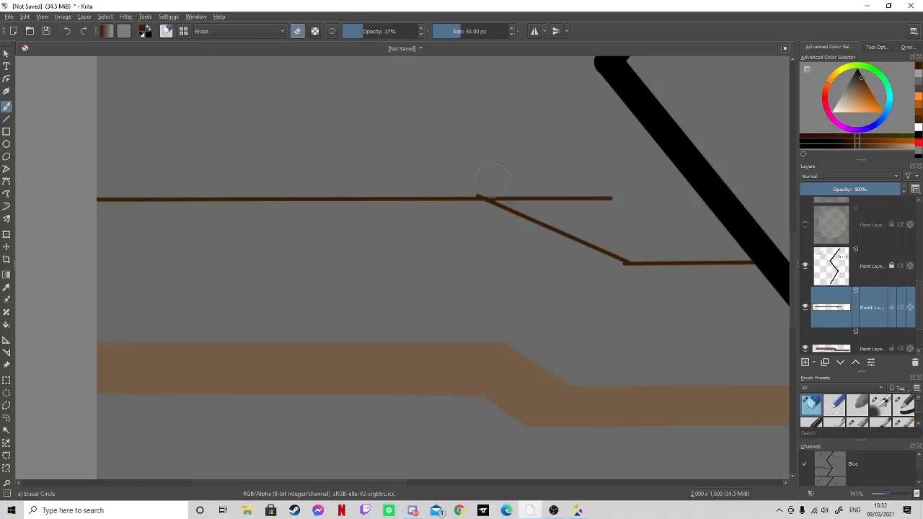
left_click(352, 34)
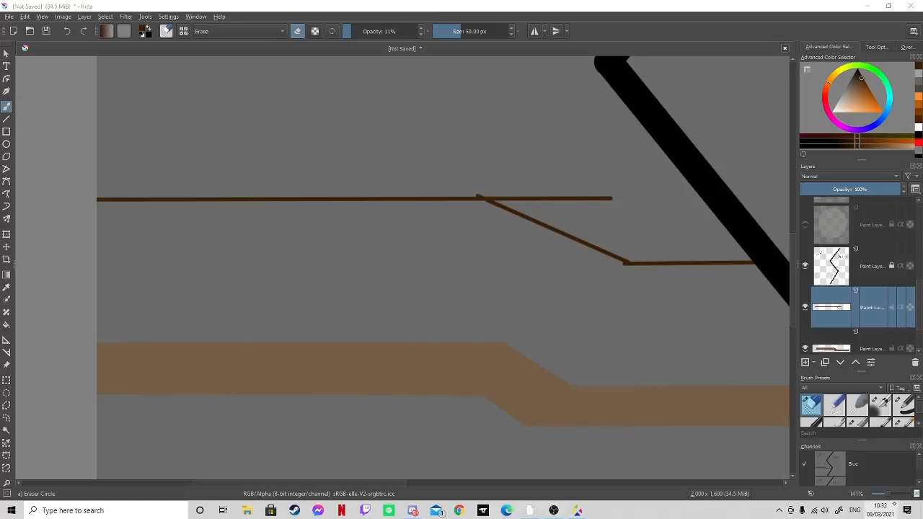
- Erase the overshooting line ends at both corners of the handrail with the Eraser Small preset
key("plus")
key("plus")
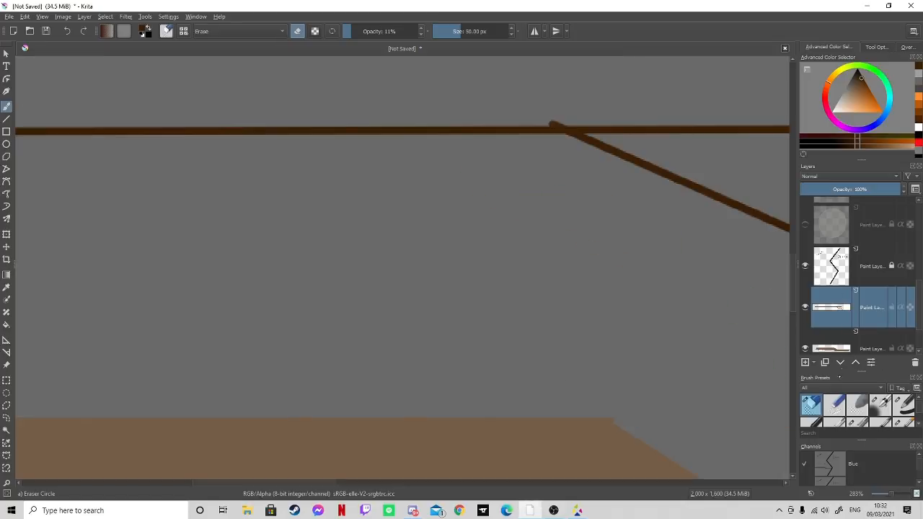
left_click(831, 398)
left_click_drag(554, 112, 564, 117)
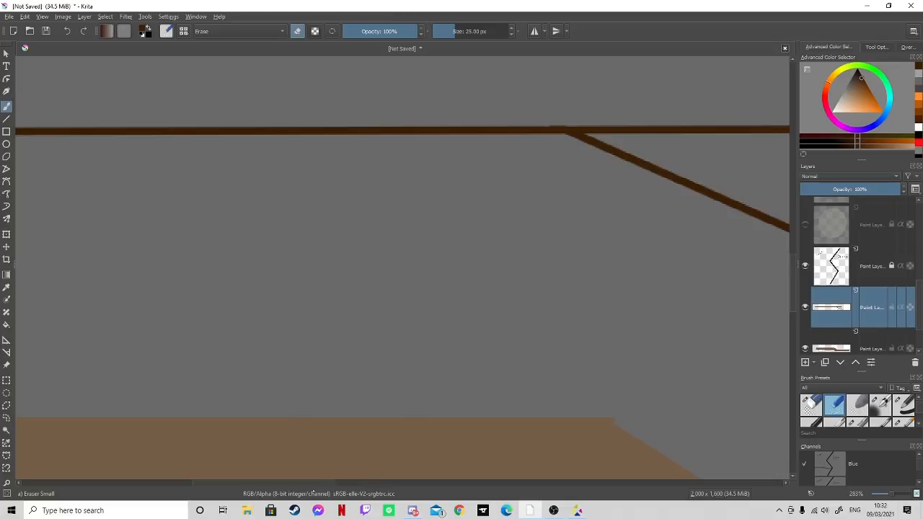
left_click_drag(314, 483, 393, 483)
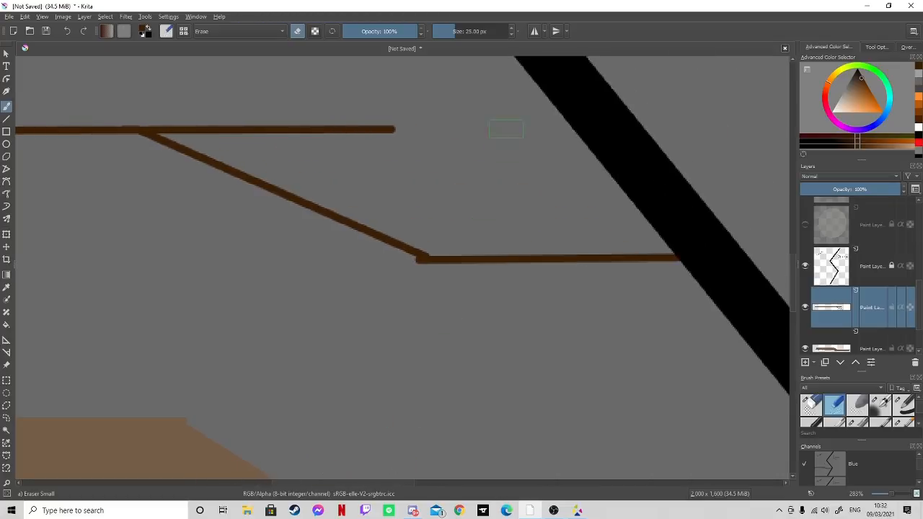
mouse_move(420, 123)
left_mouse_down()
mouse_move(344, 132)
mouse_move(253, 117)
mouse_move(269, 130)
mouse_move(162, 118)
mouse_move(184, 128)
left_mouse_up()
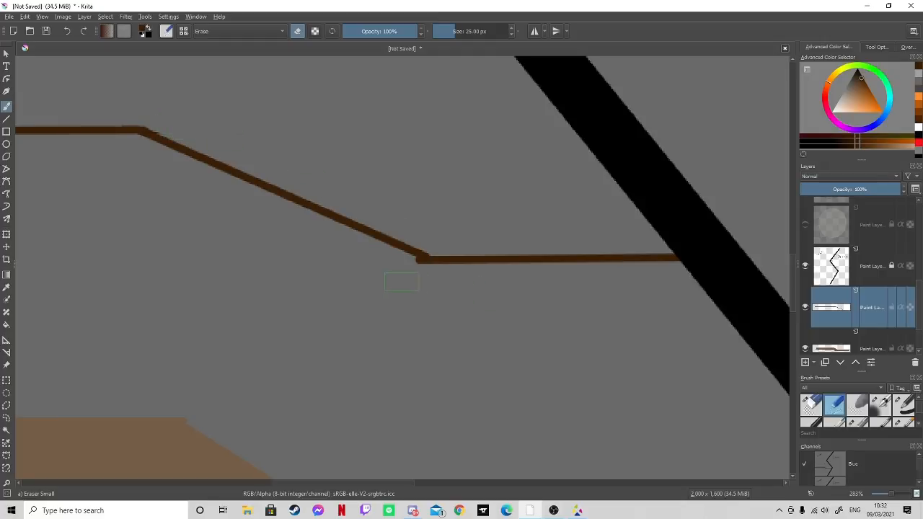
left_click_drag(402, 272, 413, 274)
- Draw three evenly spaced vertical posts from the handrail's upper stretch down to the band using Basic-1 straight lines
mouse_move(388, 483)
left_mouse_down()
mouse_move(199, 493)
mouse_move(381, 493)
mouse_move(230, 490)
left_mouse_up()
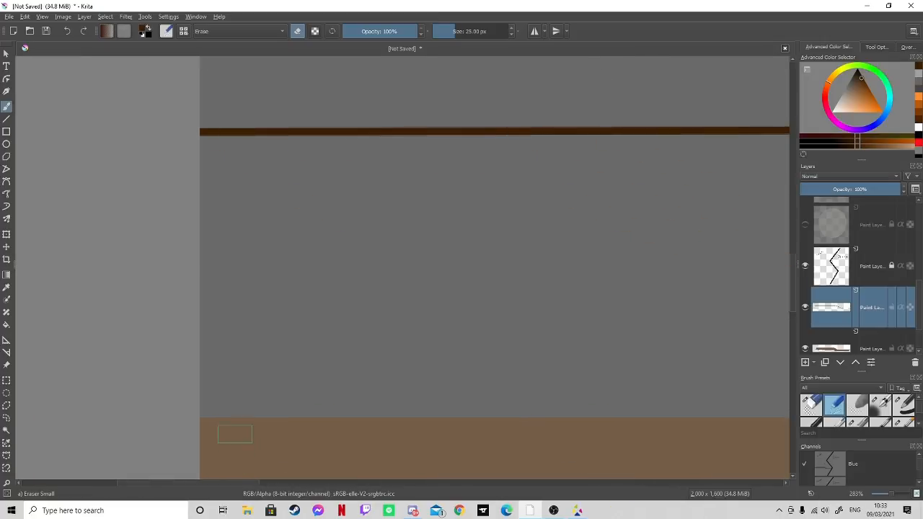
left_click(7, 119)
scroll(902, 411, "down", 1)
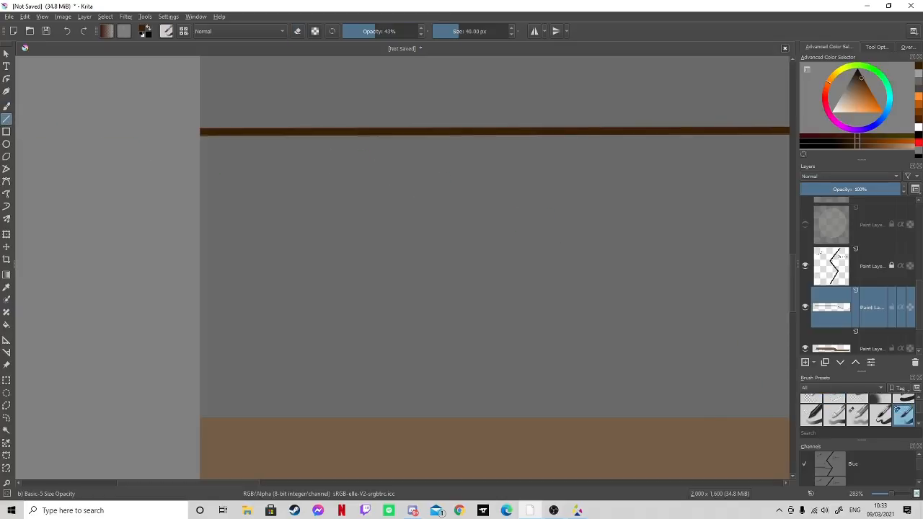
left_click(903, 401)
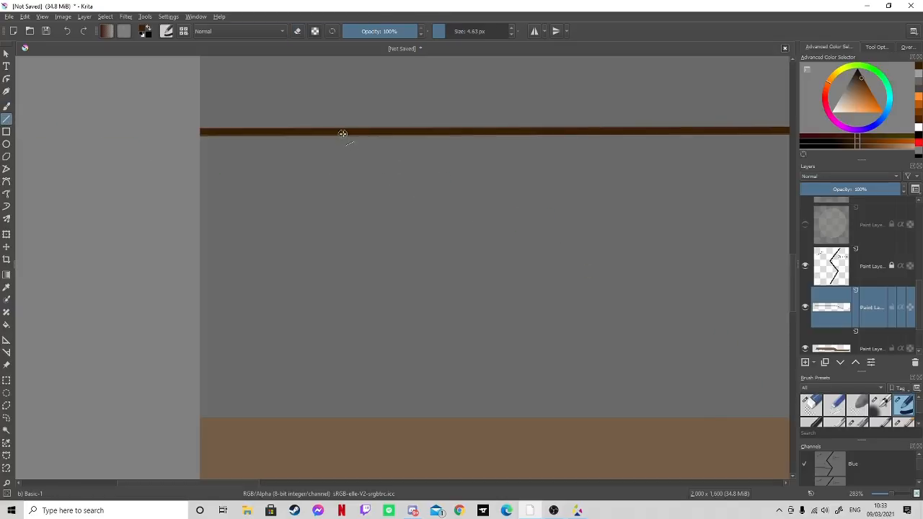
left_click_drag(344, 132, 342, 420)
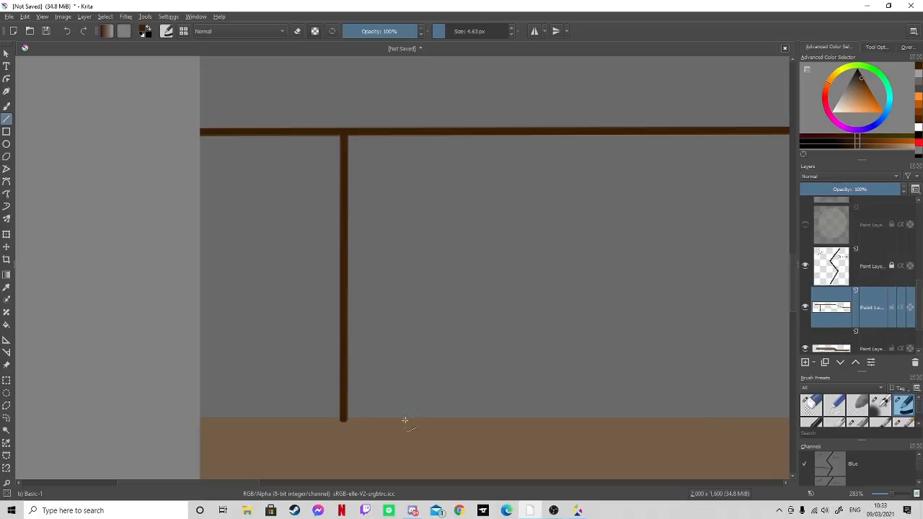
left_click_drag(253, 484, 306, 458)
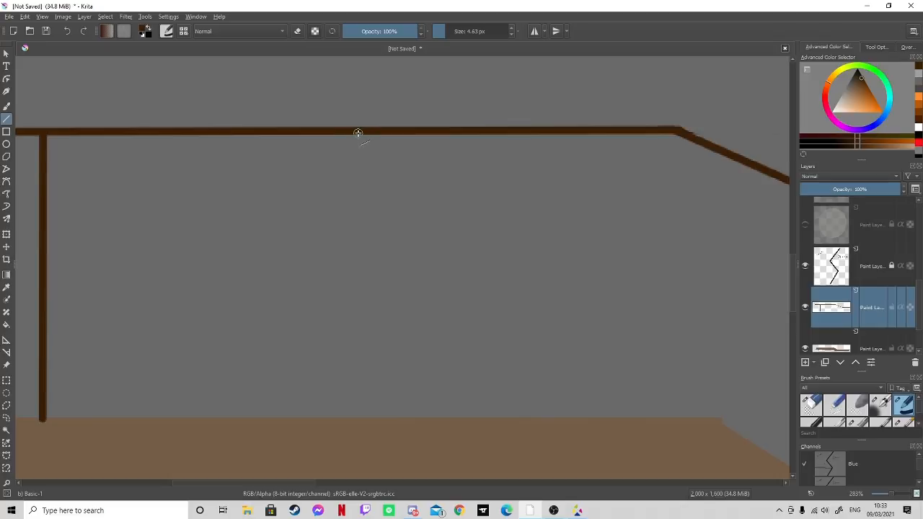
left_click_drag(358, 133, 359, 417)
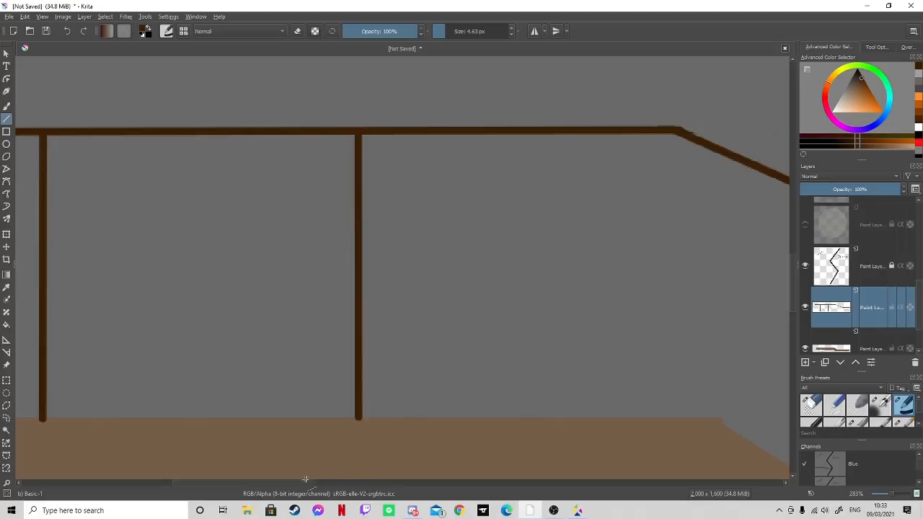
left_click_drag(305, 483, 329, 483)
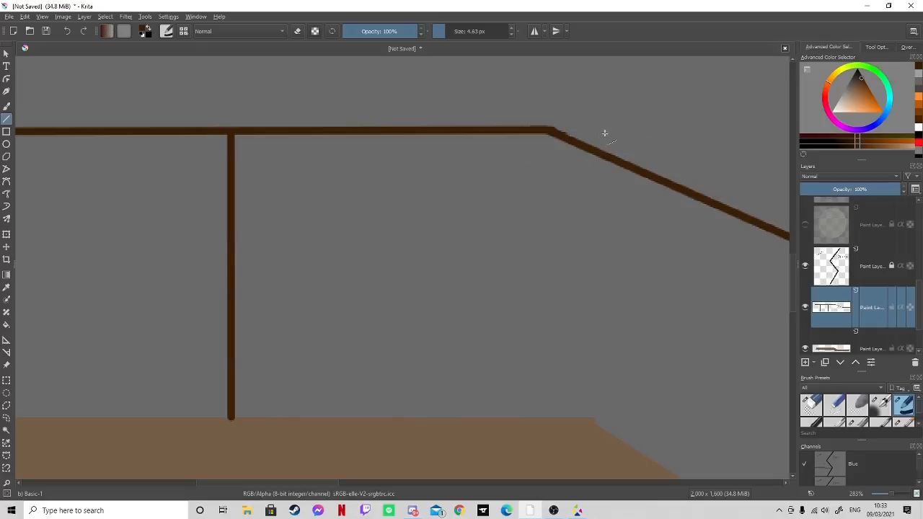
mouse_move(548, 133)
left_mouse_down()
mouse_move(558, 231)
mouse_move(549, 419)
left_mouse_up()
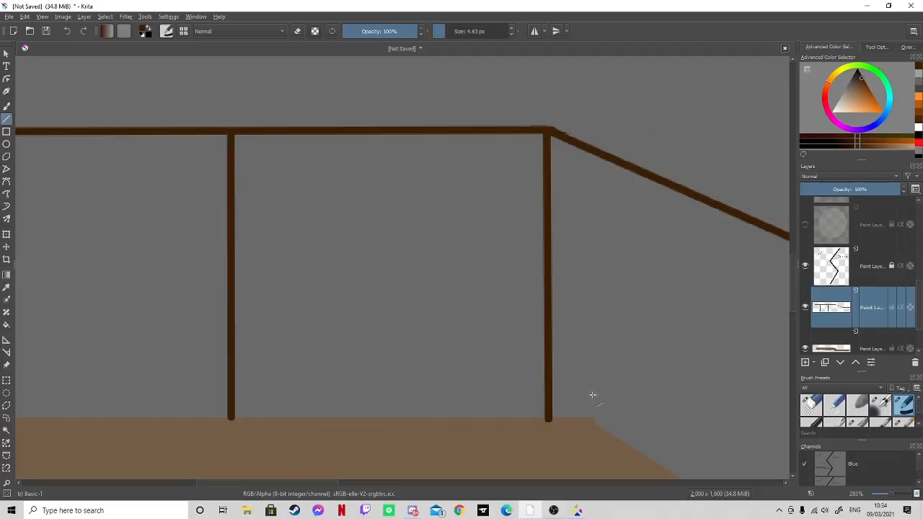
- Draw vertical posts down to the band at the handrail's lower corner and beside the zigzag
left_click_drag(324, 481, 389, 484)
mouse_move(792, 282)
left_mouse_down()
mouse_move(787, 310)
mouse_move(788, 298)
left_mouse_up()
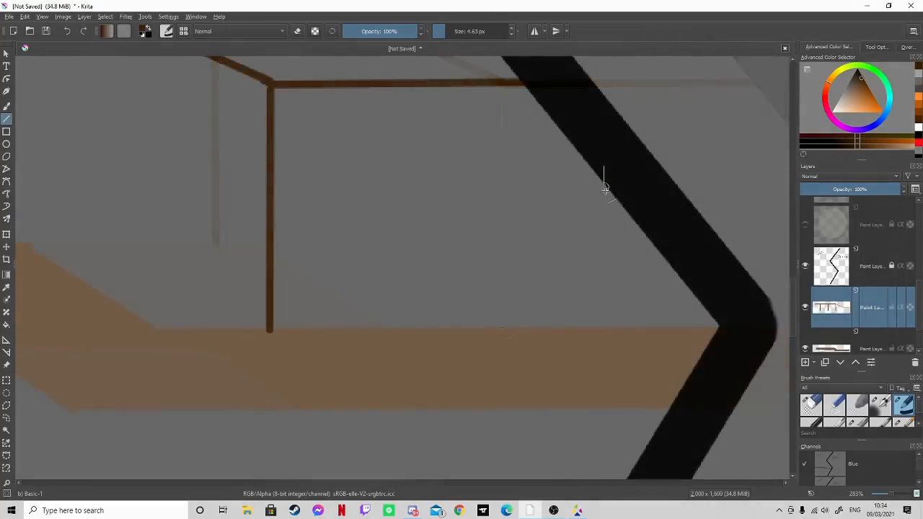
left_click_drag(605, 189, 604, 330)
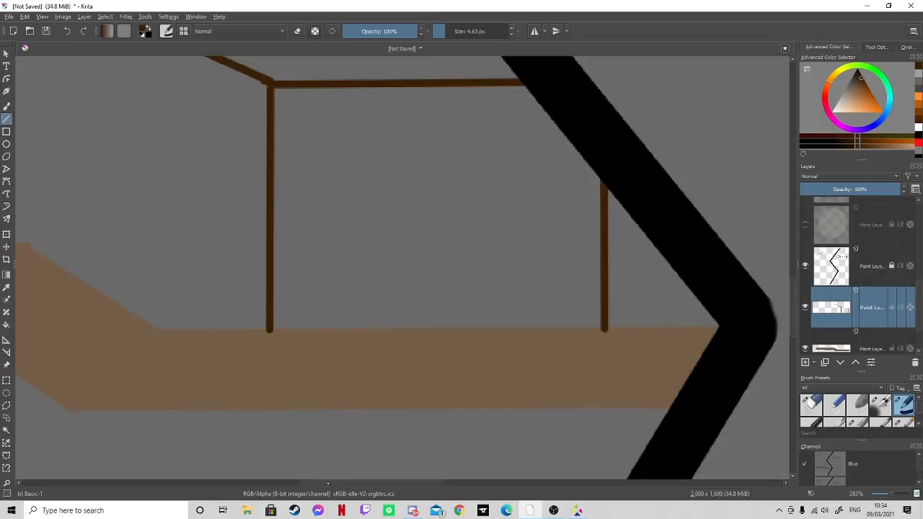
- Add a new paint layer and paint solid triangular feet at the base of the first two posts from the canvas edge
left_click_drag(329, 484, 180, 478)
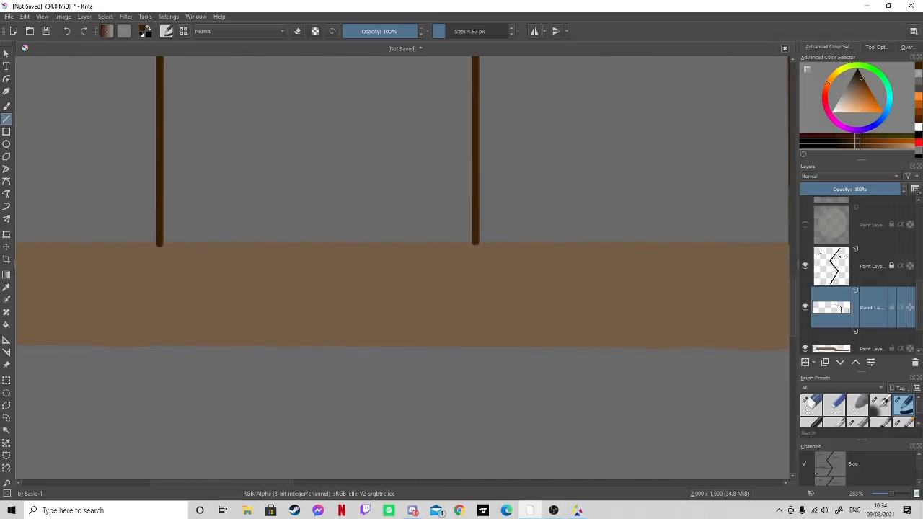
mouse_move(891, 495)
left_mouse_down()
mouse_move(880, 495)
mouse_move(888, 495)
left_mouse_up()
left_click_drag(329, 483, 292, 483)
left_click_drag(793, 301, 793, 293)
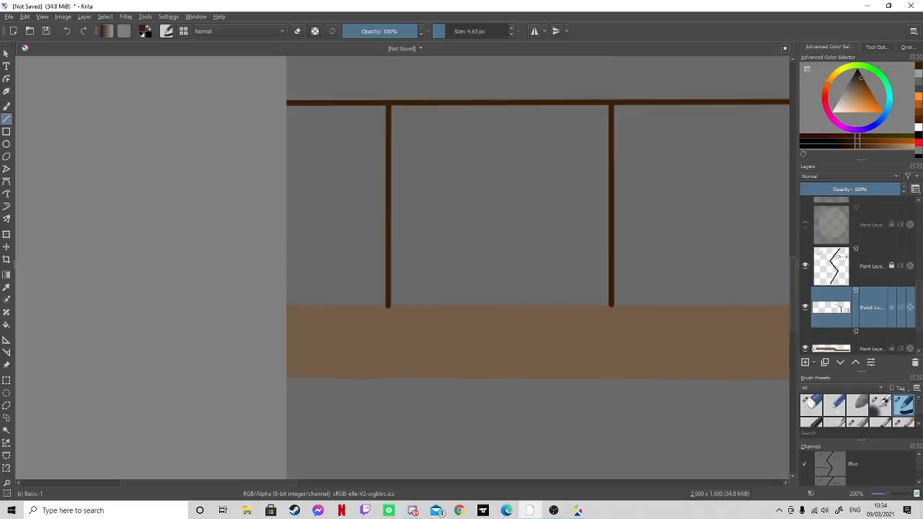
left_click(805, 362)
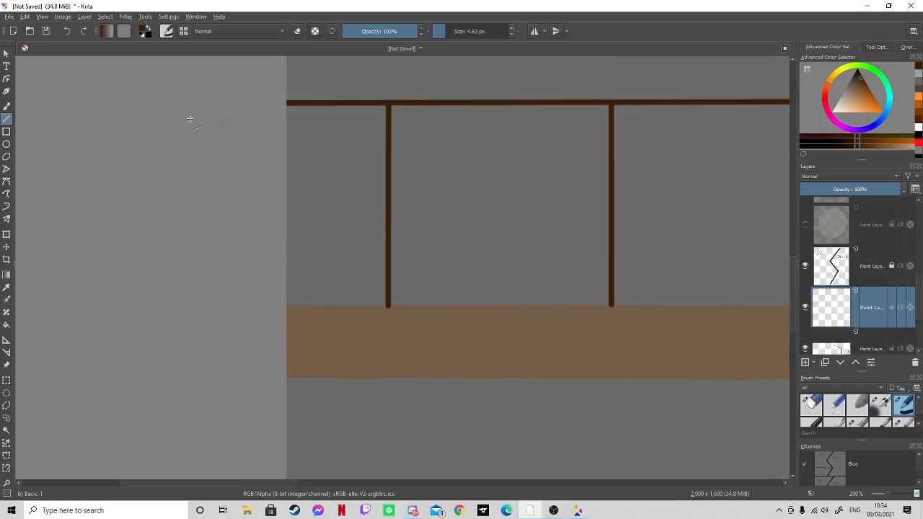
left_click(7, 107)
mouse_move(388, 287)
left_mouse_down()
mouse_move(373, 303)
mouse_move(405, 305)
mouse_move(390, 290)
mouse_move(379, 302)
mouse_move(398, 305)
mouse_move(388, 302)
left_mouse_up()
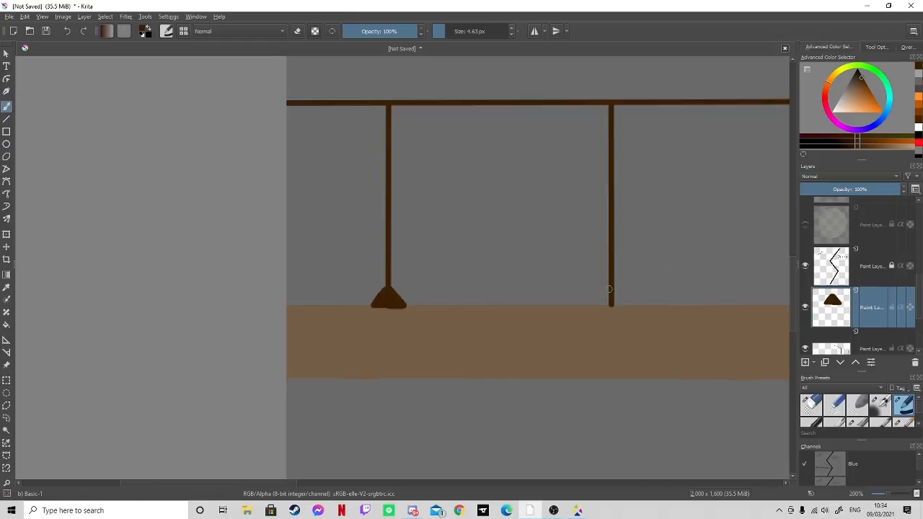
mouse_move(610, 289)
left_mouse_down()
mouse_move(595, 306)
mouse_move(622, 299)
mouse_move(629, 306)
mouse_move(605, 296)
left_mouse_up()
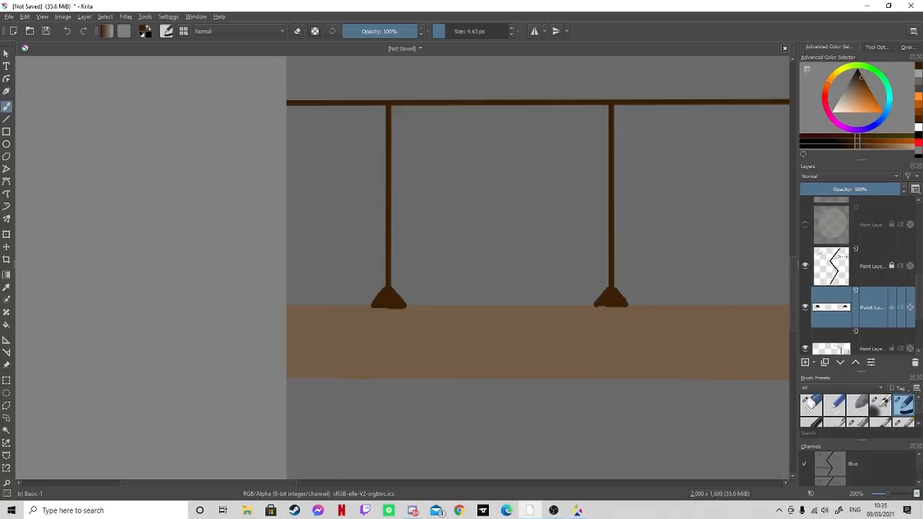
- Paint matching triangular feet at the bases of the remaining three posts toward the zigzag
left_click_drag(294, 483, 421, 483)
mouse_move(278, 291)
left_mouse_down()
mouse_move(264, 308)
mouse_move(293, 306)
mouse_move(265, 306)
mouse_move(277, 297)
left_mouse_up()
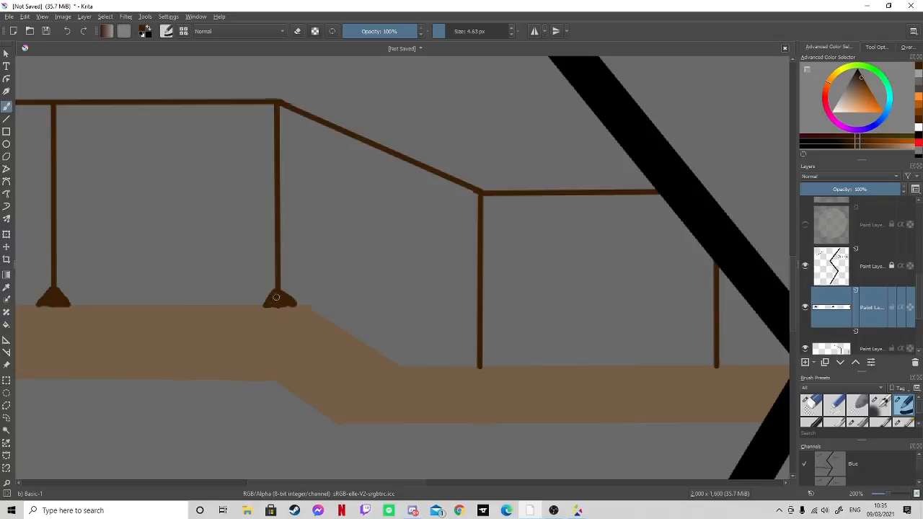
mouse_move(478, 359)
left_mouse_down()
mouse_move(465, 366)
mouse_move(487, 365)
left_mouse_up()
mouse_move(715, 359)
left_mouse_down()
mouse_move(700, 363)
mouse_move(718, 355)
mouse_move(731, 364)
mouse_move(700, 364)
mouse_move(725, 362)
left_mouse_up()
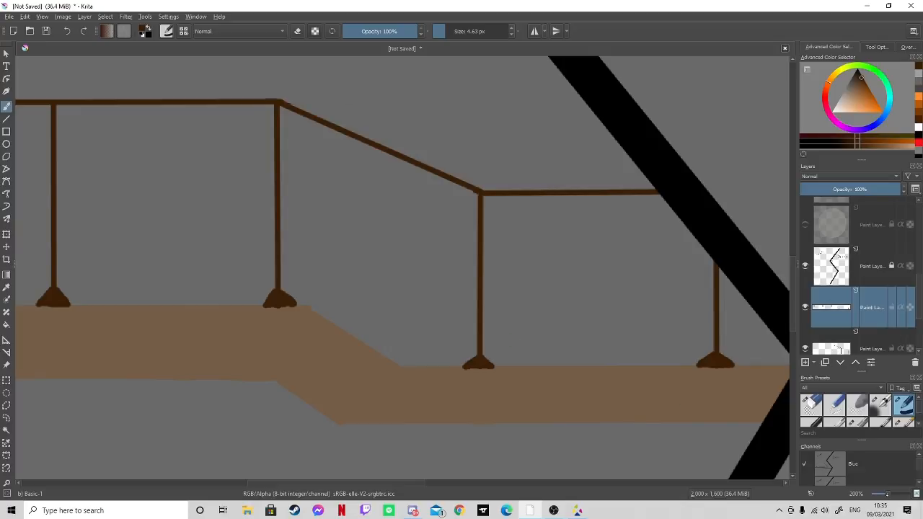
- Choose a muted grey as the painting color
left_click_drag(887, 494, 883, 494)
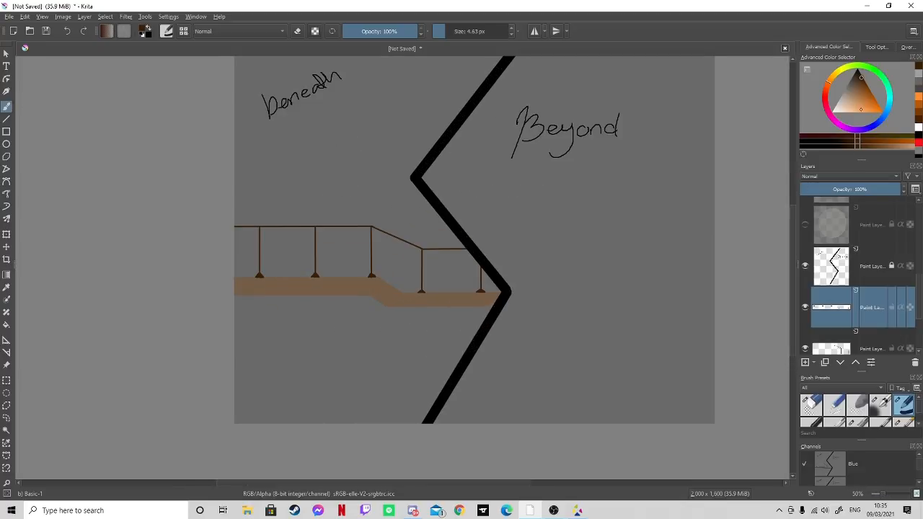
left_click_drag(842, 98, 845, 89)
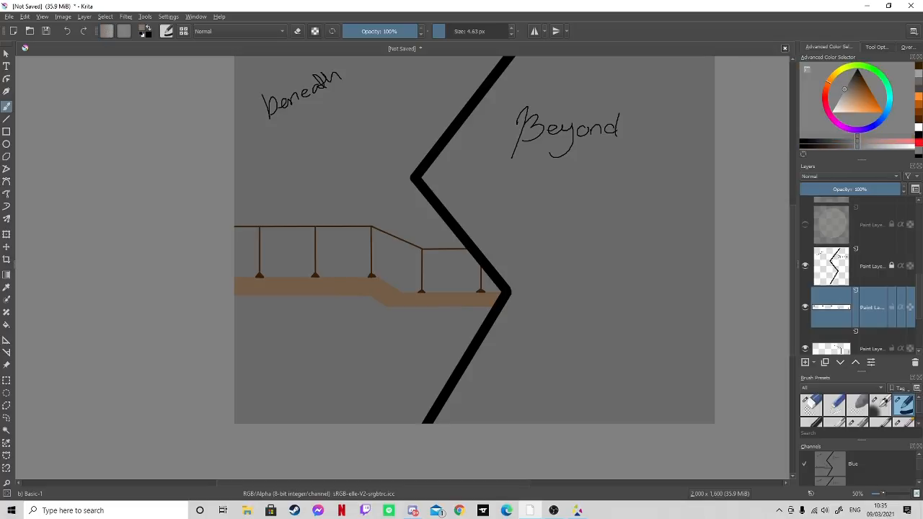
key("ctrl+plus")
key("ctrl+plus")
key("ctrl+plus")
key("ctrl+plus")
key("ctrl+plus")
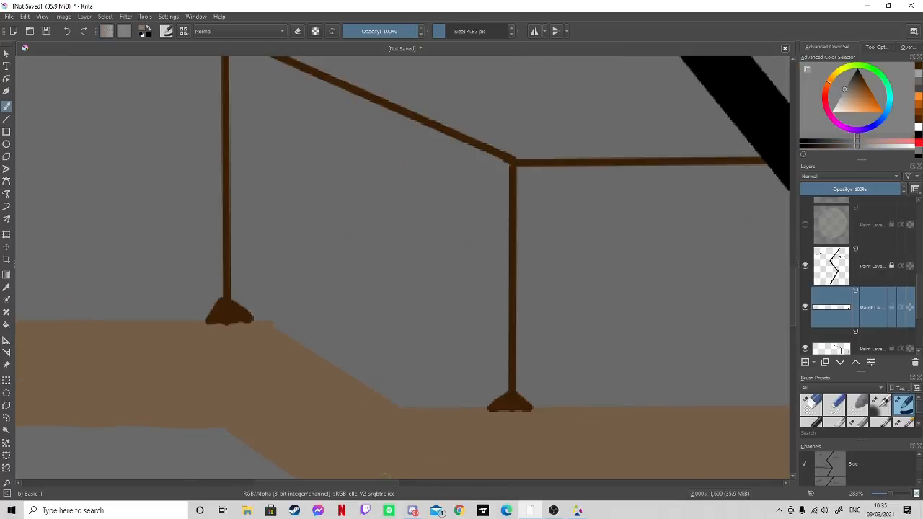
left_click_drag(362, 485, 253, 484)
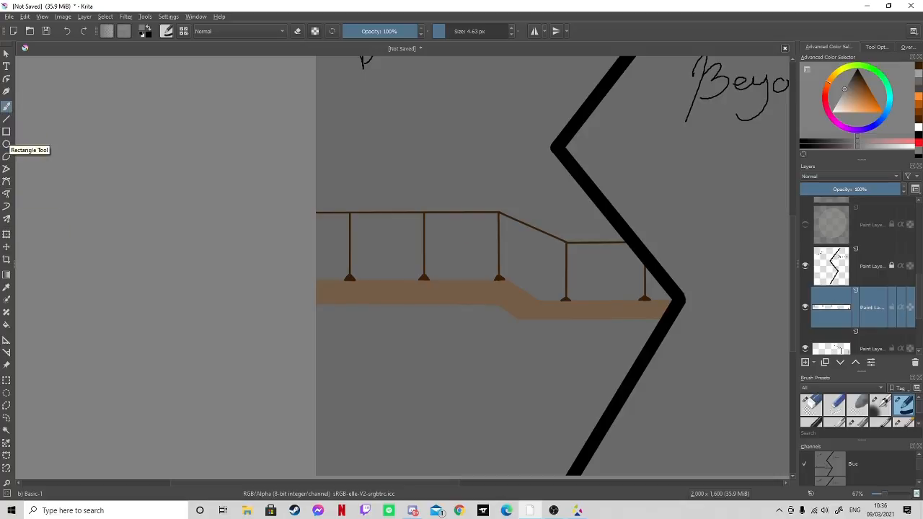
- Sample the railing's dark brown from the foot of the first post
left_click(7, 287)
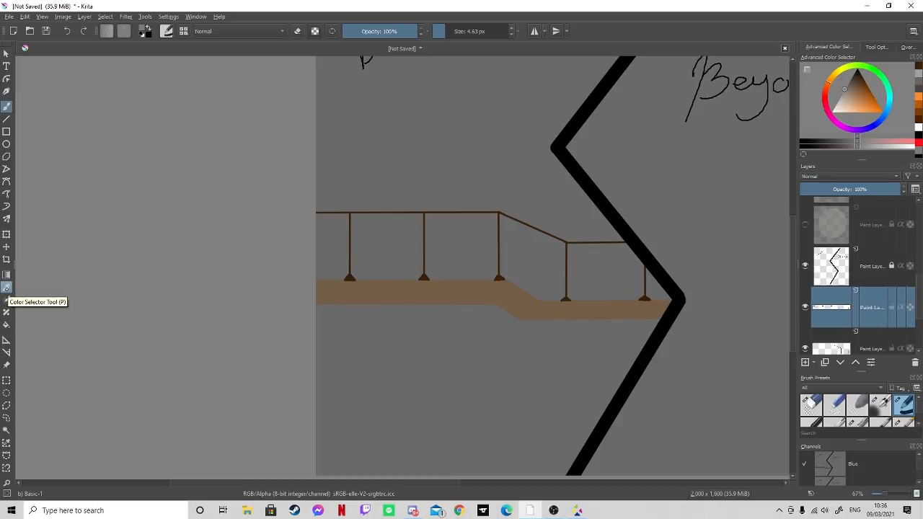
left_click(354, 277)
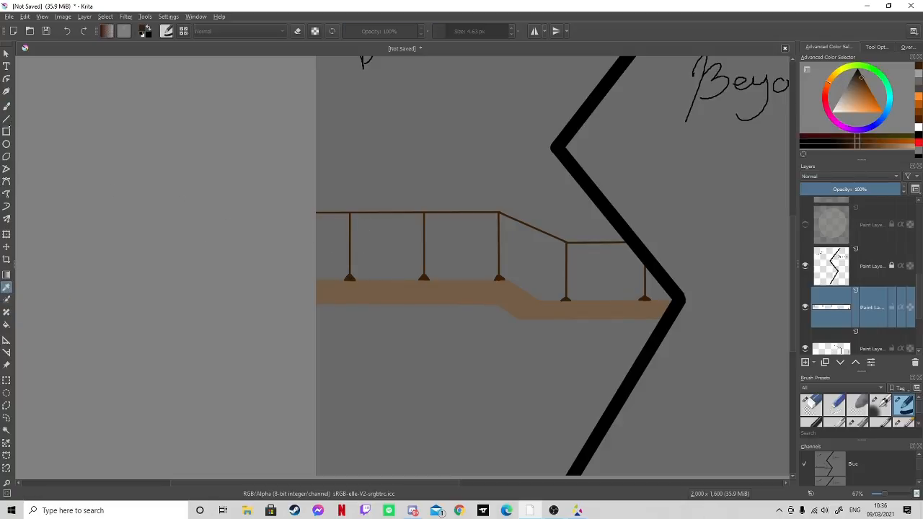
- Draw a dark brown mid-height rail through all the posts with the Line tool, following the slope down to the zigzag
left_click(7, 119)
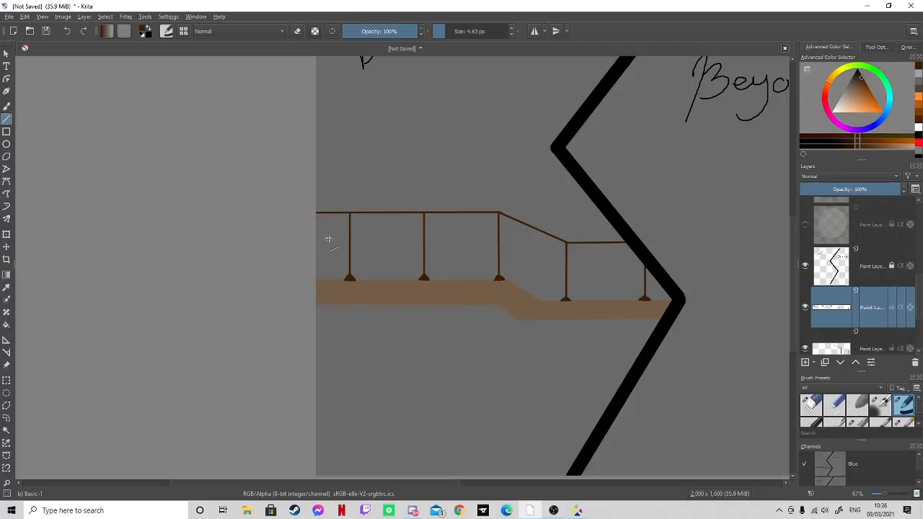
left_click_drag(318, 238, 498, 238)
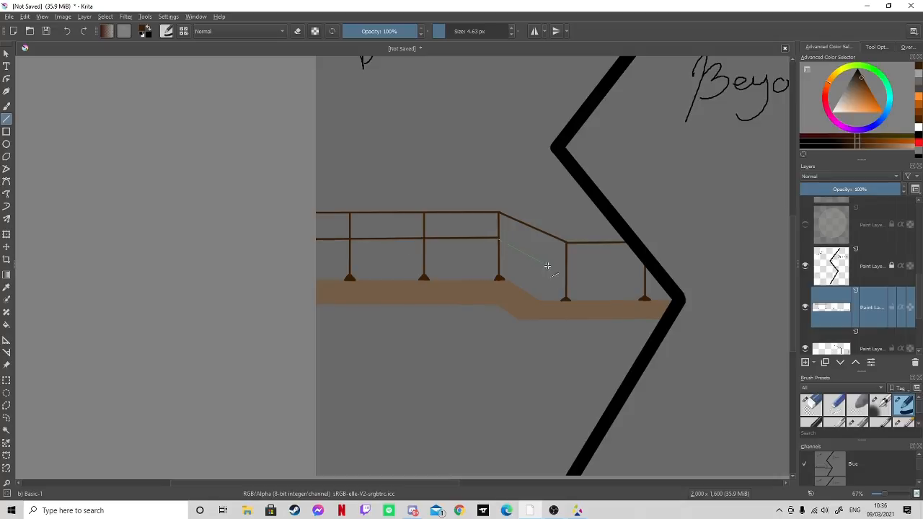
left_click_drag(548, 266, 566, 272)
key("ctrl+z")
left_click_drag(550, 267, 567, 270)
left_click_drag(621, 270, 647, 269)
- Choose a muted grey as the painting color and add a new paint layer above the railing layer
key("minus")
key("minus")
key("plus")
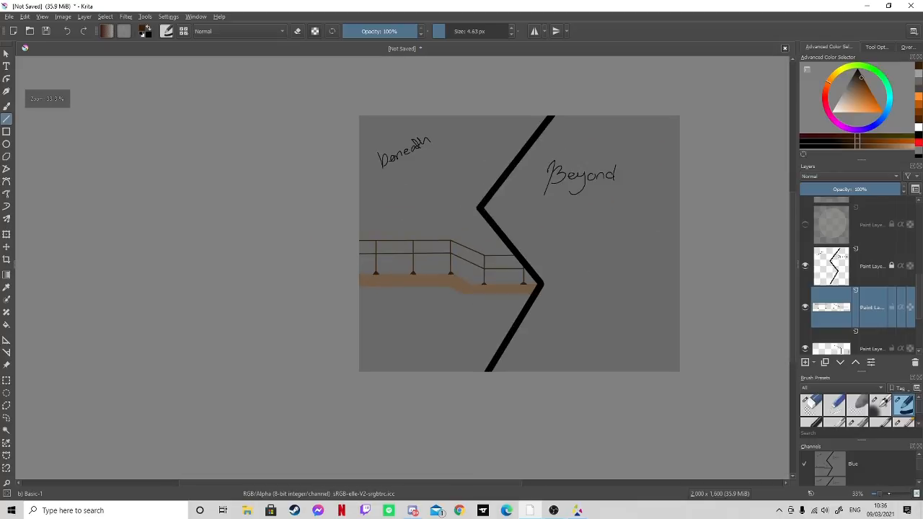
key("plus")
key("plus")
key("plus")
key("plus")
key("plus")
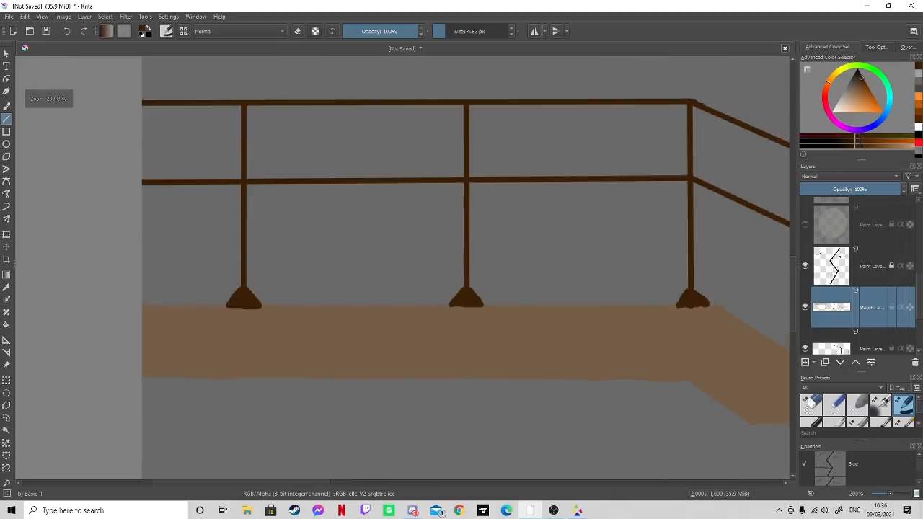
key("plus")
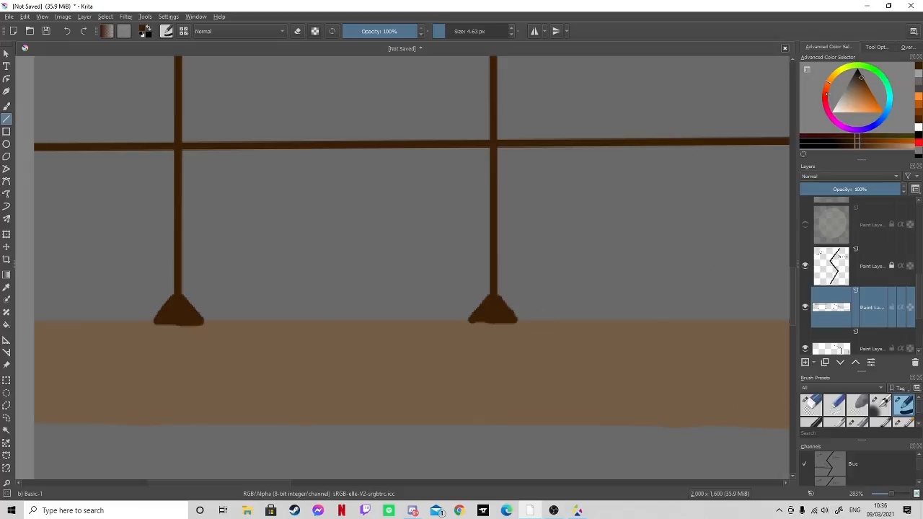
mouse_move(847, 91)
left_mouse_down()
mouse_move(852, 80)
mouse_move(844, 103)
mouse_move(845, 87)
left_mouse_up()
left_click(805, 362)
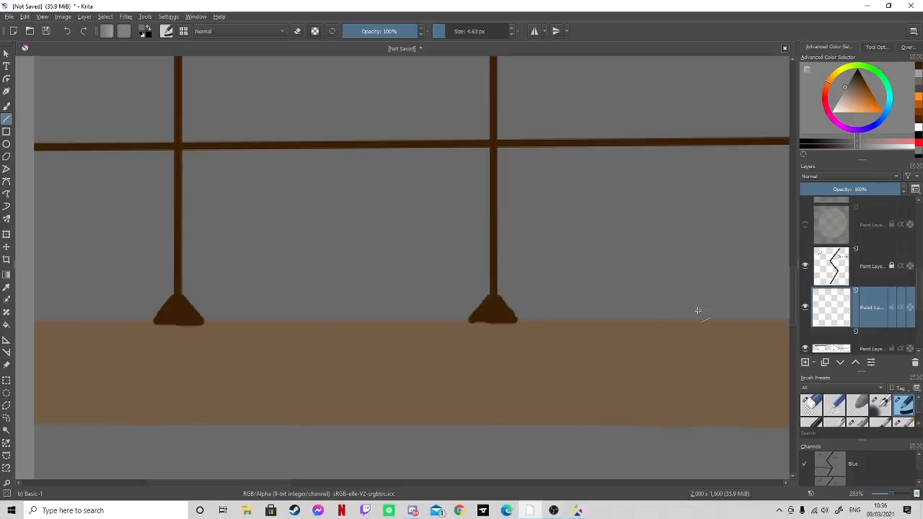
left_click(6, 107)
left_click_drag(367, 354, 376, 357)
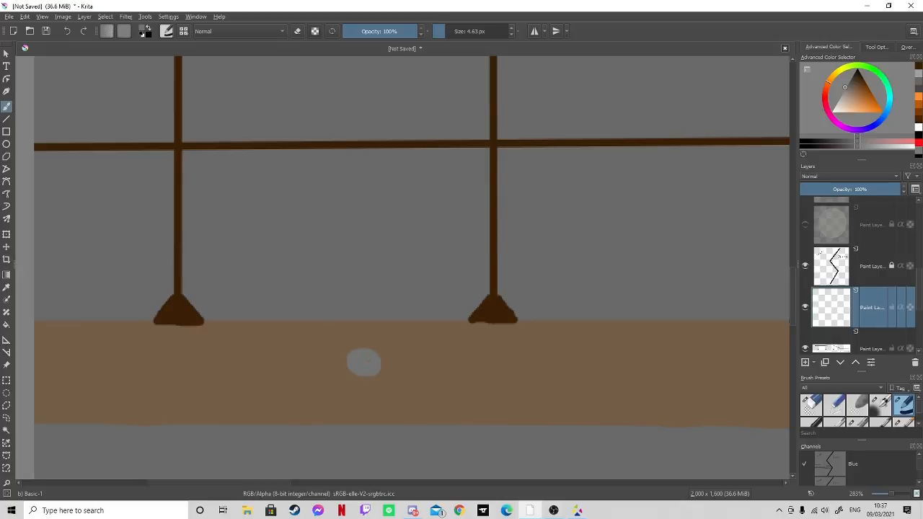
left_click_drag(350, 372, 368, 374)
mouse_move(466, 357)
left_mouse_down()
mouse_move(469, 376)
mouse_move(462, 352)
mouse_move(466, 365)
left_mouse_up()
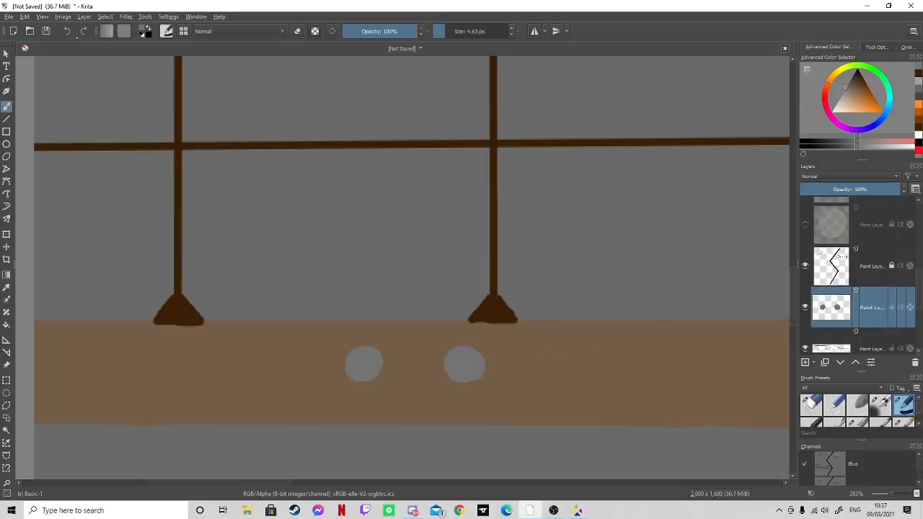
left_click(66, 31)
left_click(66, 31)
- Draw four spaced grey circle outlines along the walkway's upper level with the Ellipse tool
left_click(6, 144)
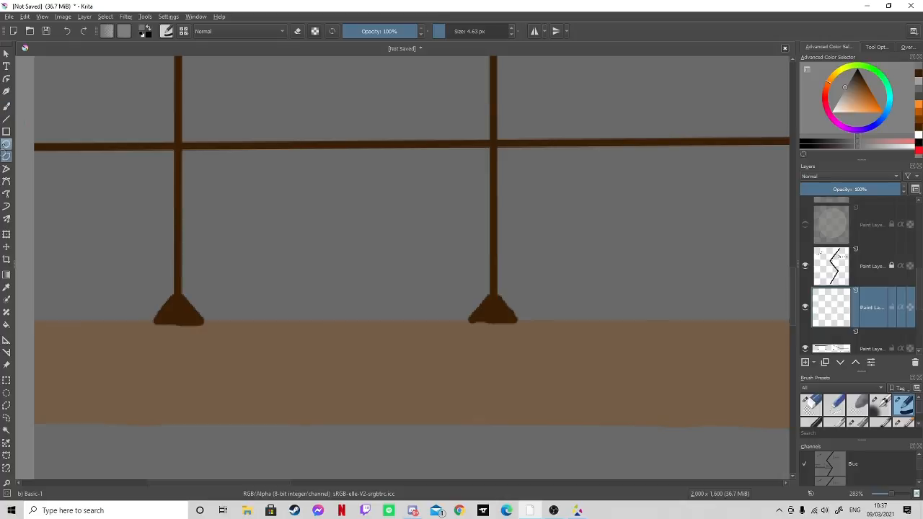
left_click_drag(324, 345, 359, 380)
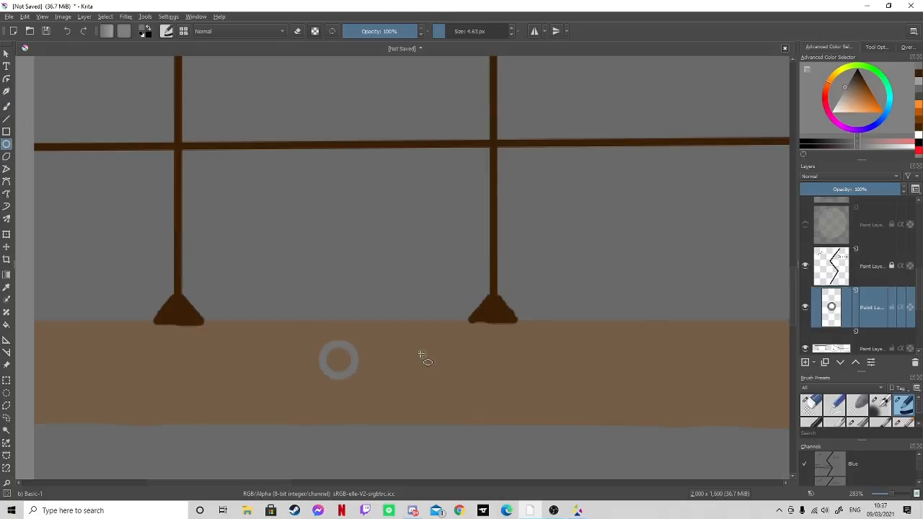
left_click_drag(424, 341, 461, 377)
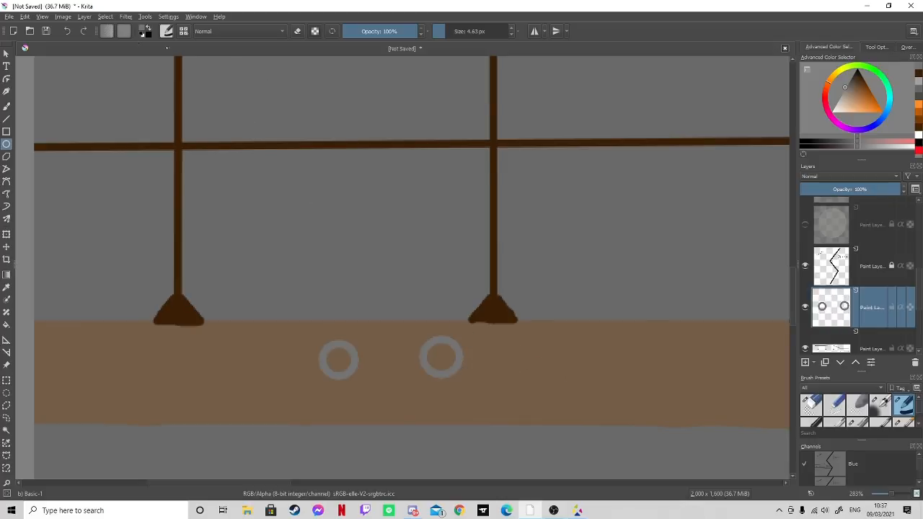
key("ctrl+z")
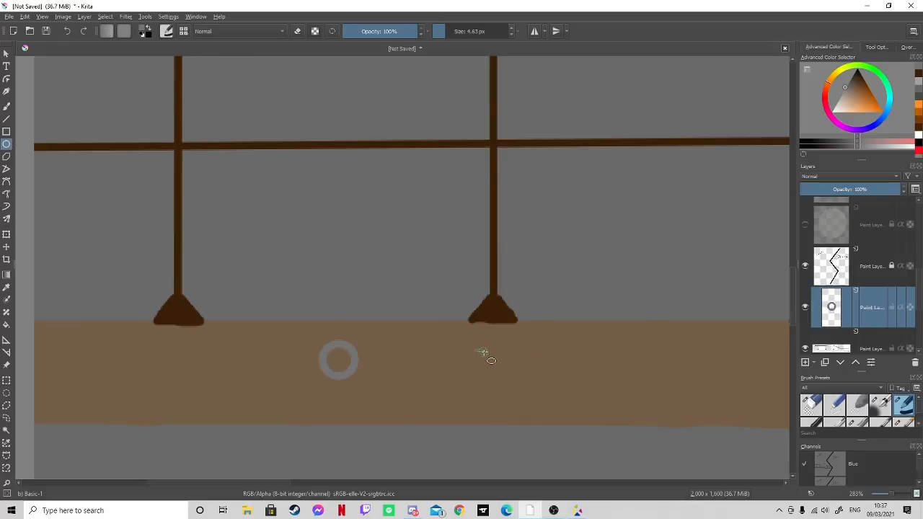
left_click_drag(476, 352, 513, 385)
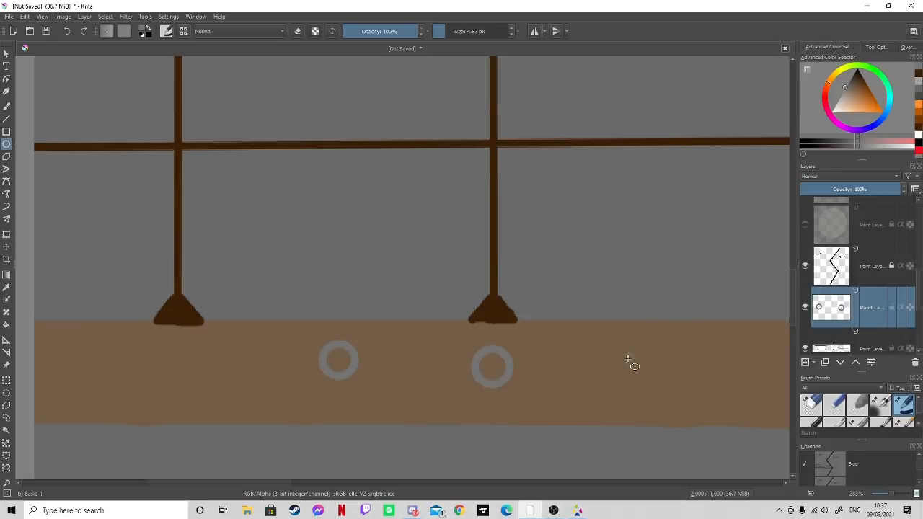
left_click_drag(620, 352, 648, 381)
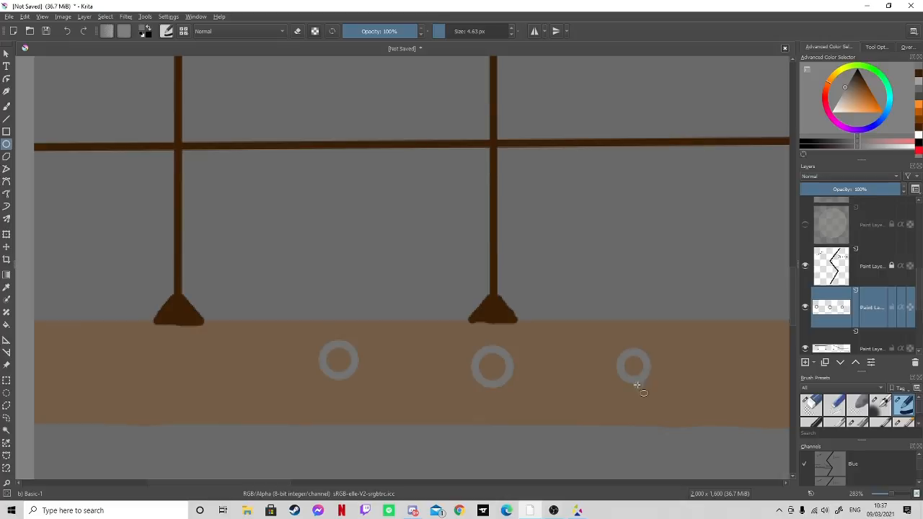
left_click_drag(285, 483, 352, 483)
left_click_drag(387, 351, 419, 384)
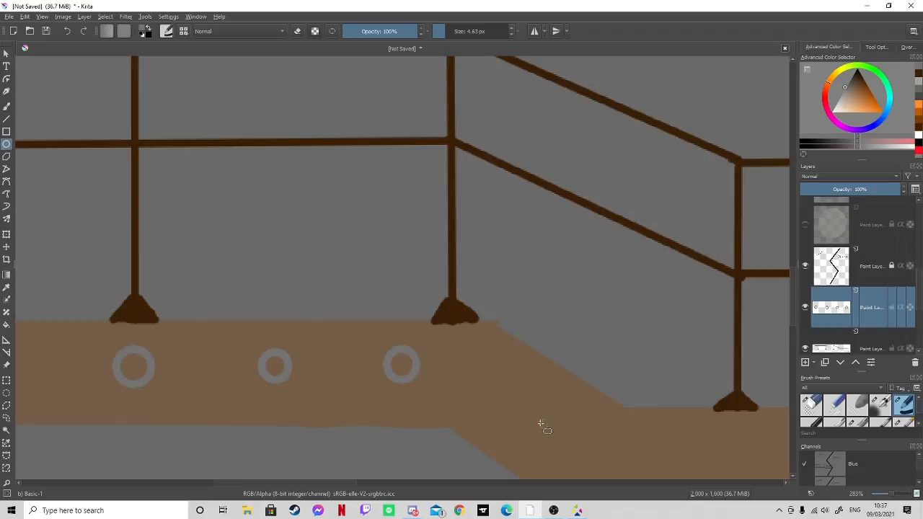
- Draw three narrow upright grey ellipses down the walkway's sloped section and three circle outlines along its lower level
left_click_drag(505, 390, 579, 459)
left_click_drag(351, 482, 407, 473)
scroll(438, 457, "down", 1)
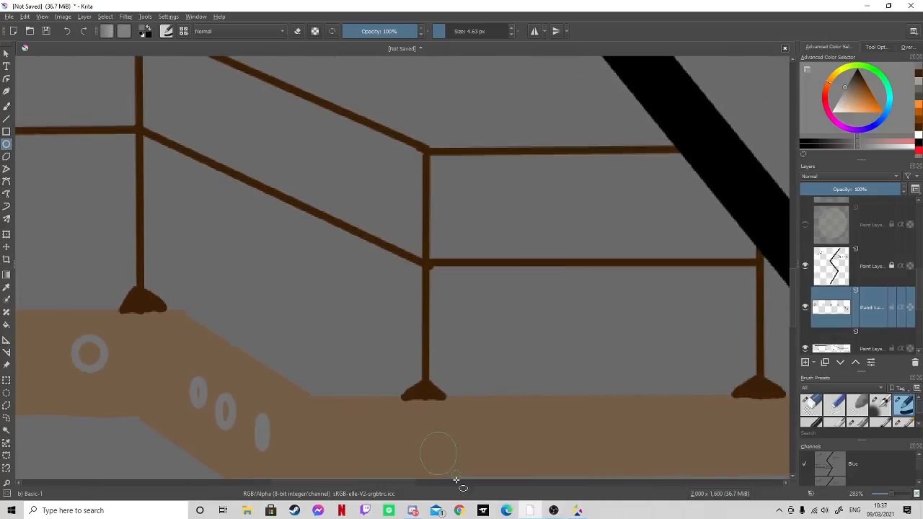
left_click_drag(457, 455, 453, 452)
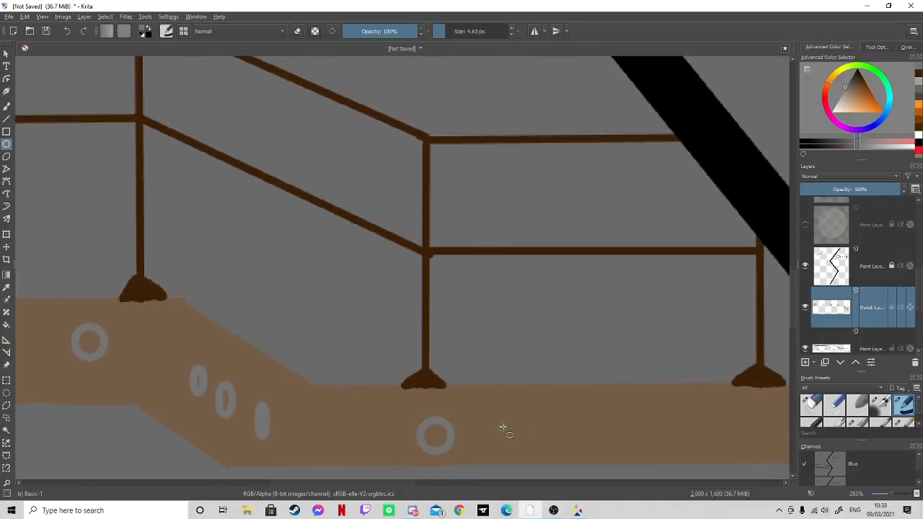
left_click_drag(505, 430, 531, 458)
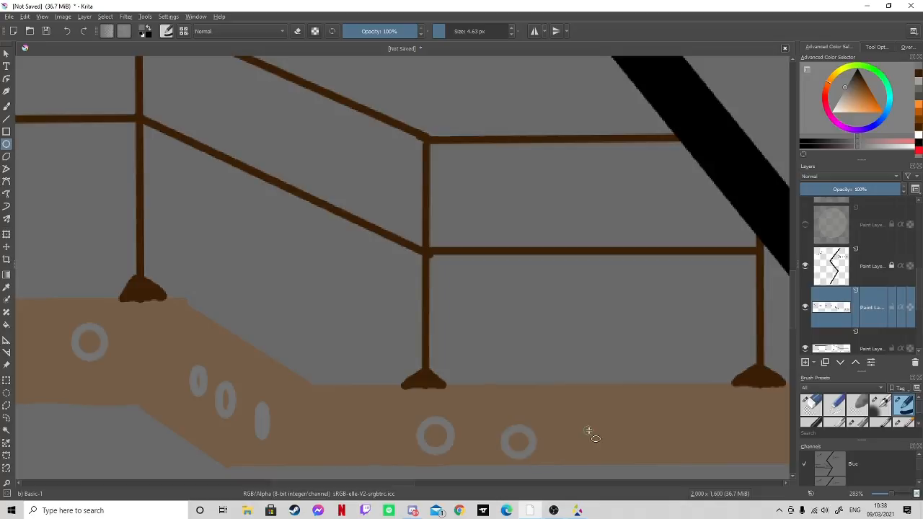
left_click_drag(581, 423, 613, 457)
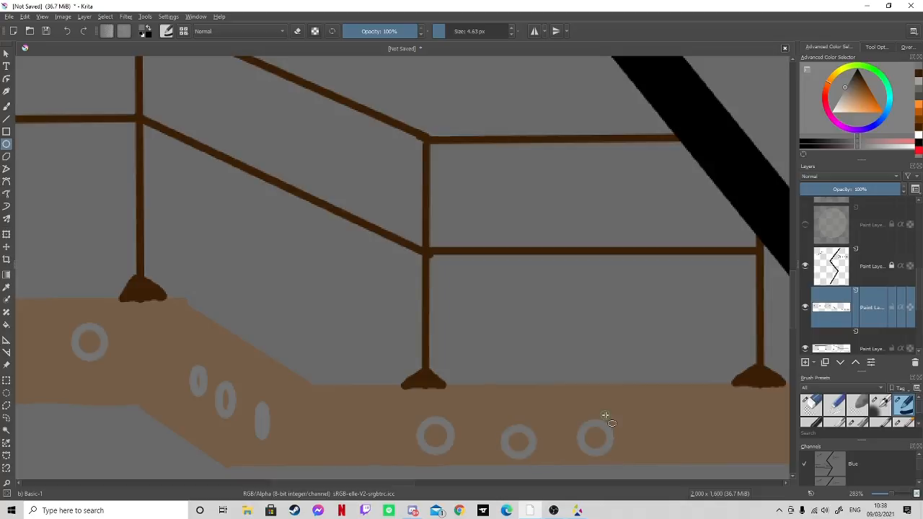
- Fill the circle outlines and ellipses with solid grey using the freehand brush, working from the lower level back up the slope
left_click(7, 106)
left_click_drag(590, 442, 595, 433)
left_click_drag(514, 442, 518, 441)
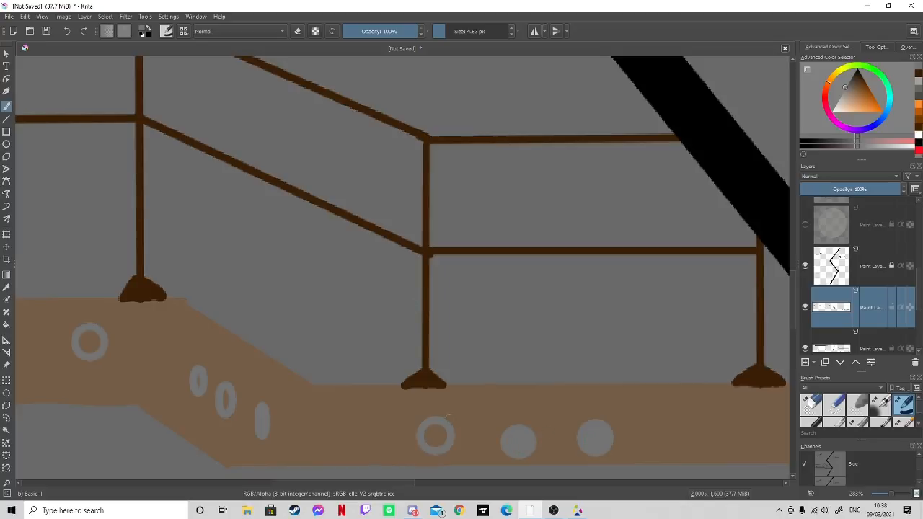
left_click_drag(433, 438, 438, 431)
left_click_drag(357, 484, 323, 484)
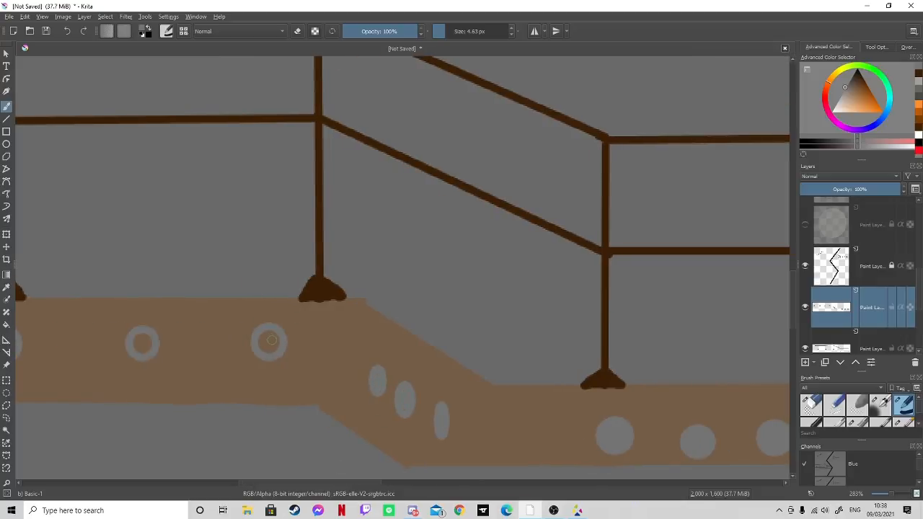
left_click_drag(269, 332, 276, 352)
left_click_drag(346, 487, 293, 486)
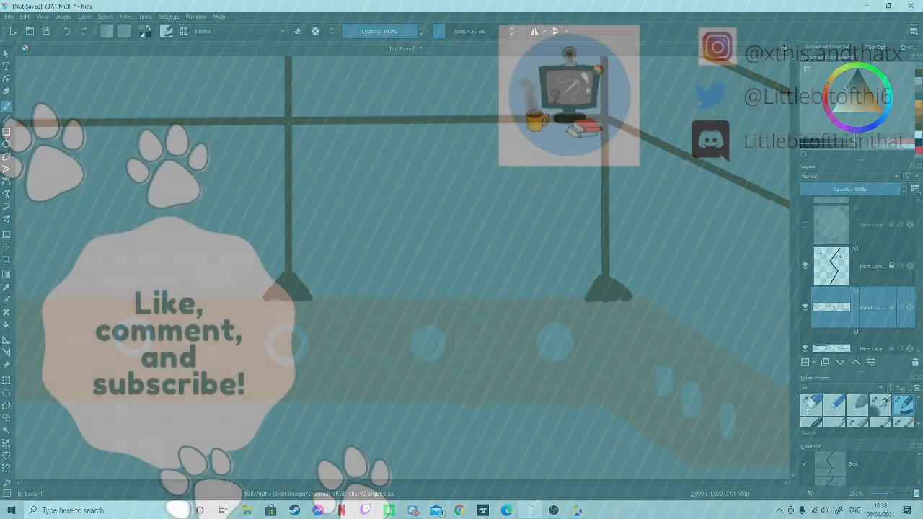